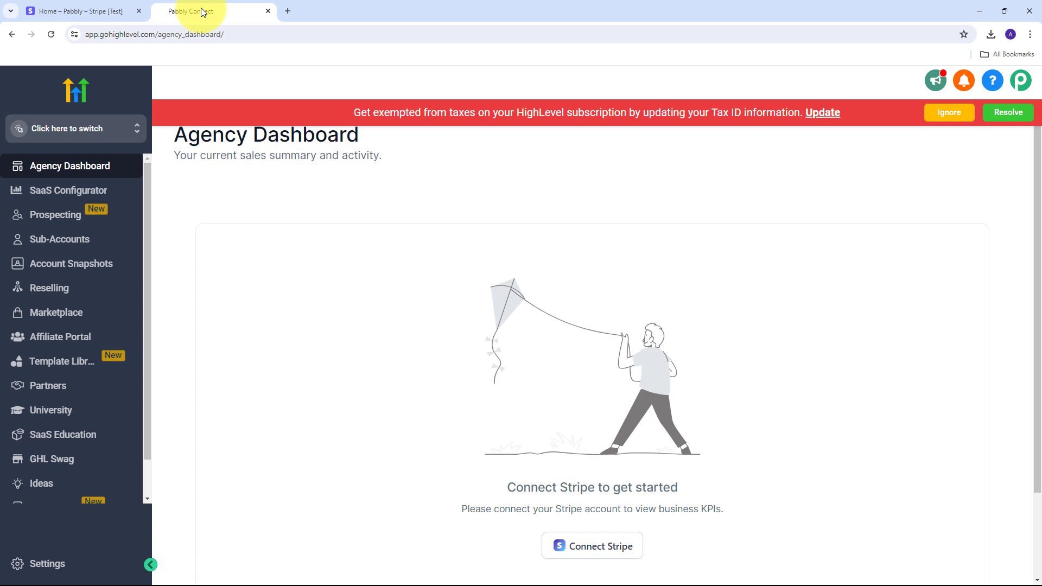
# Switch between the Stripe test dashboard and the HighLevel agency dashboard tabs
pyautogui.click(34, 11)
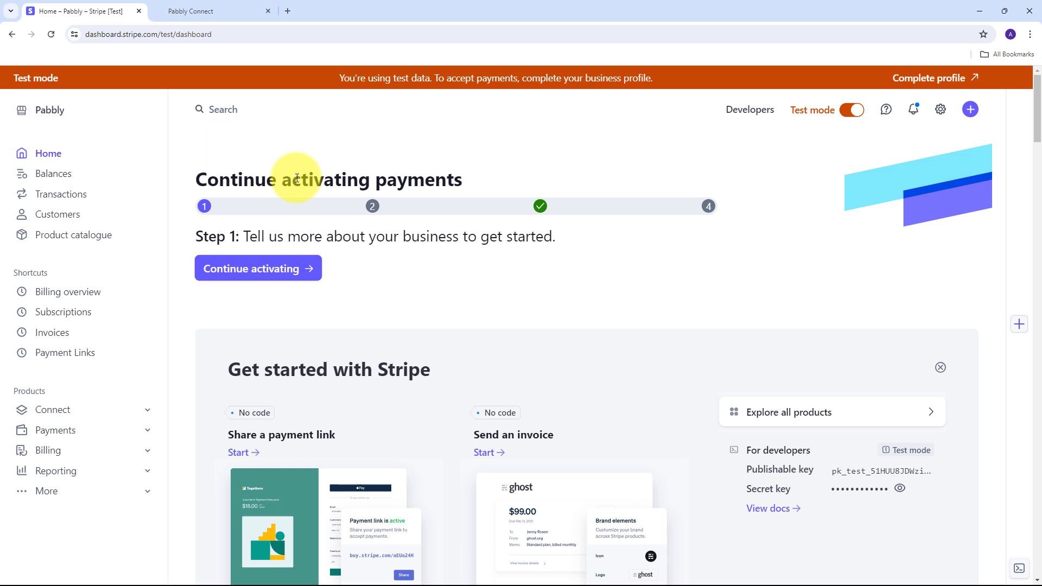
pyautogui.click(189, 9)
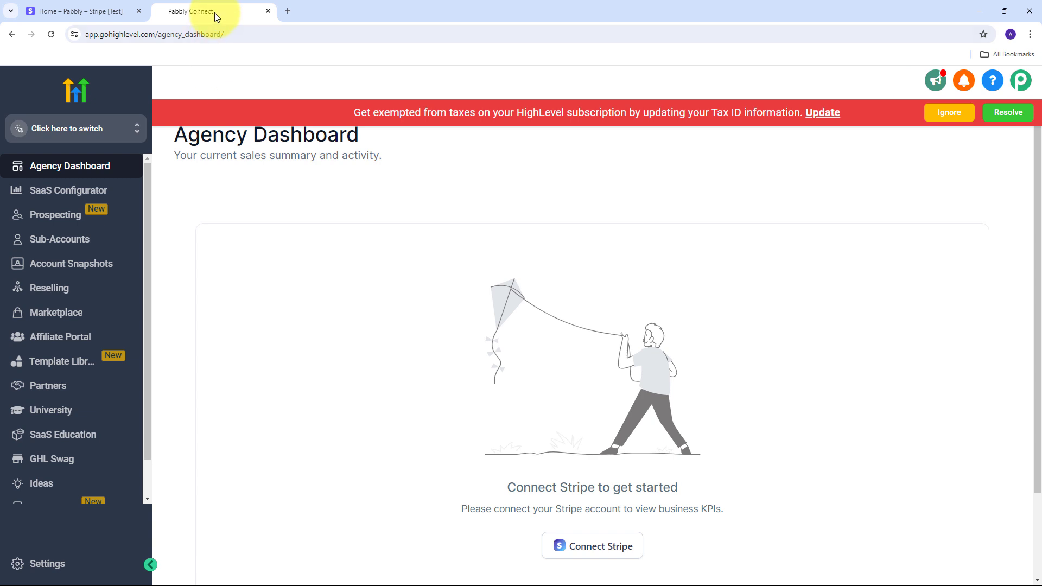
pyautogui.click(108, 12)
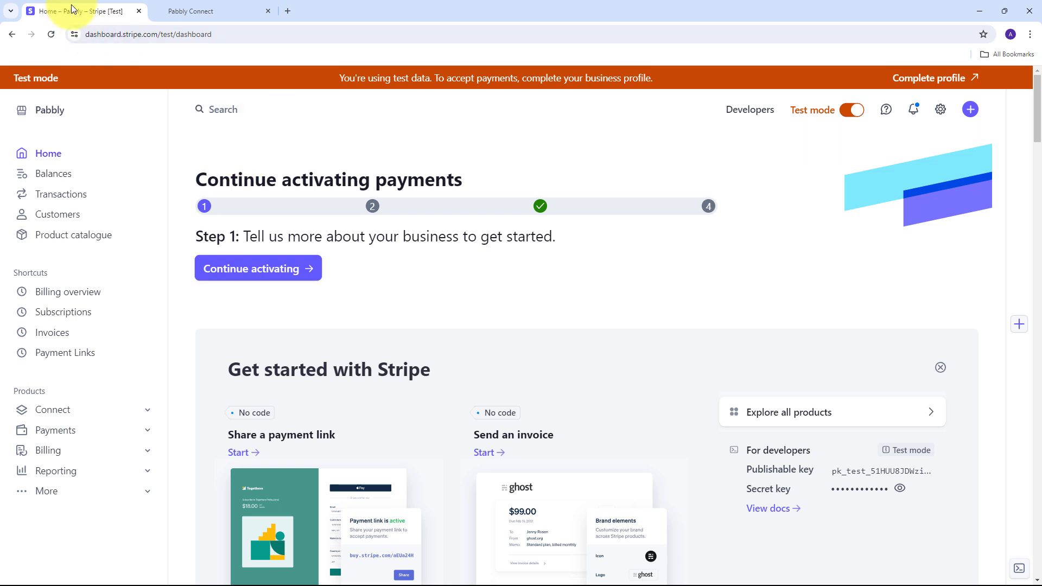
pyautogui.click(184, 6)
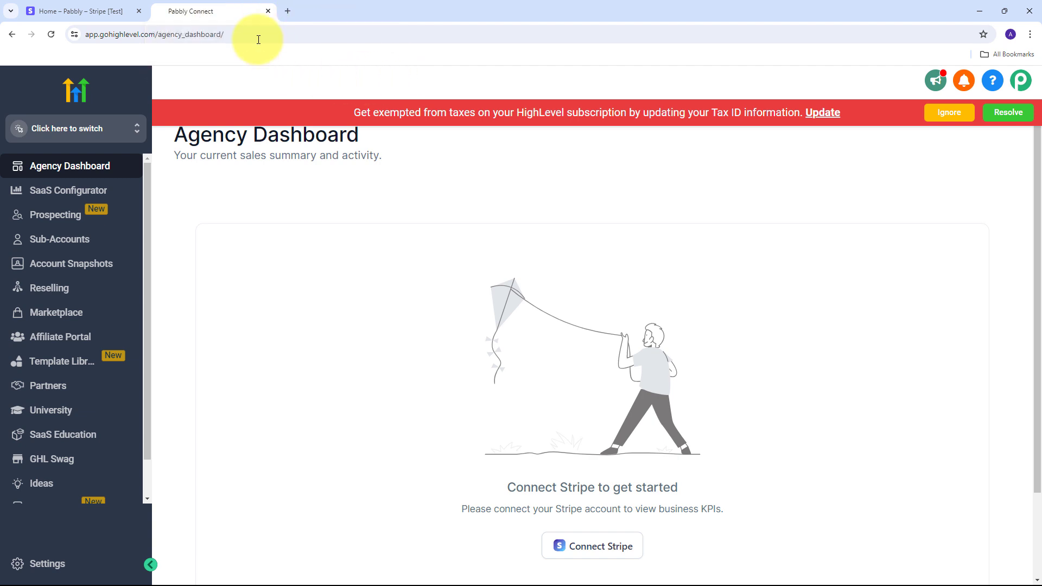
# Load the Pabbly Connect website in a new browser tab
pyautogui.click(288, 12)
pyautogui.write('p')
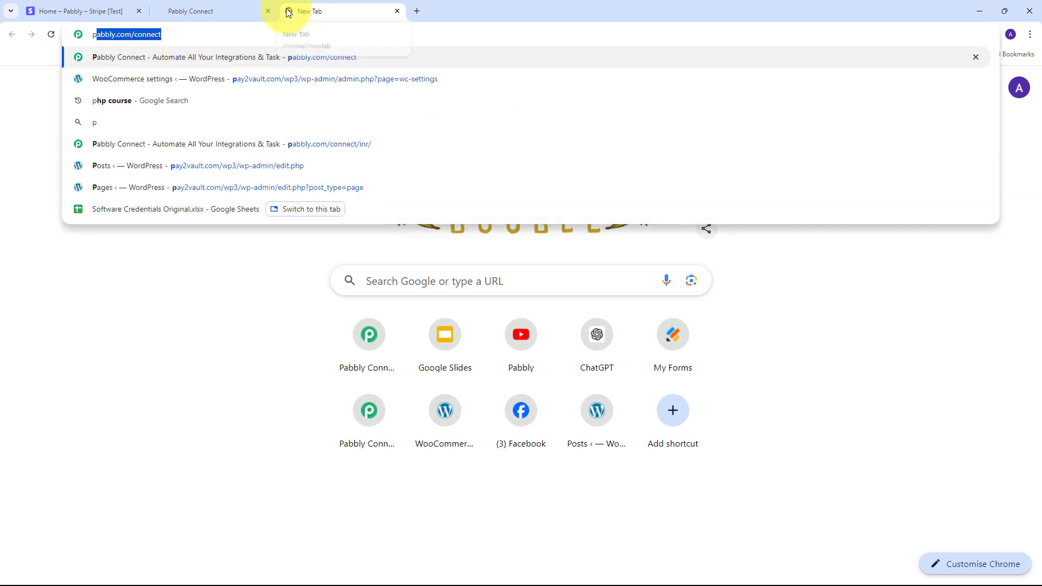
pyautogui.write('abbly.co')
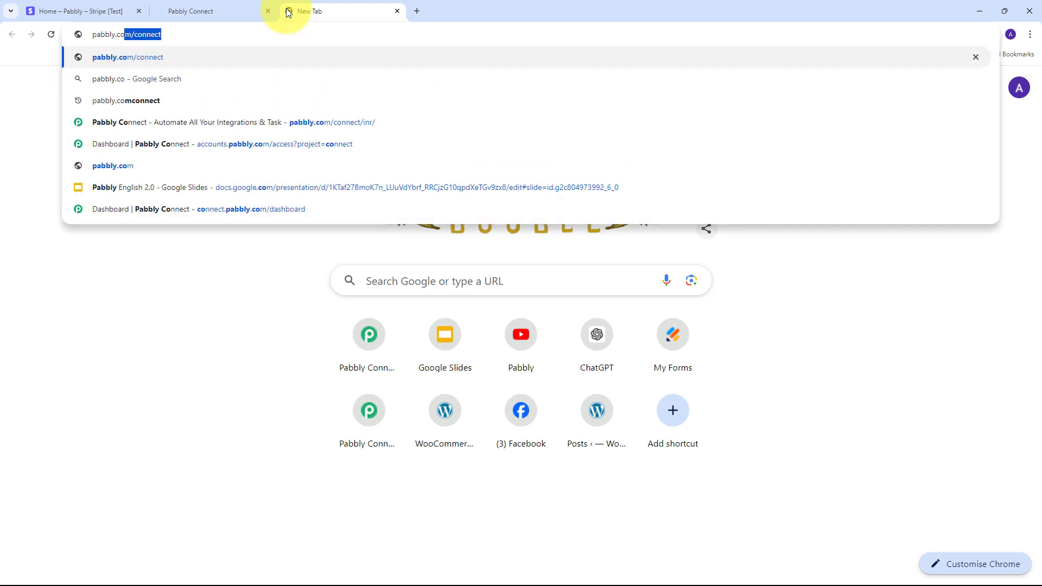
pyautogui.press('Return')
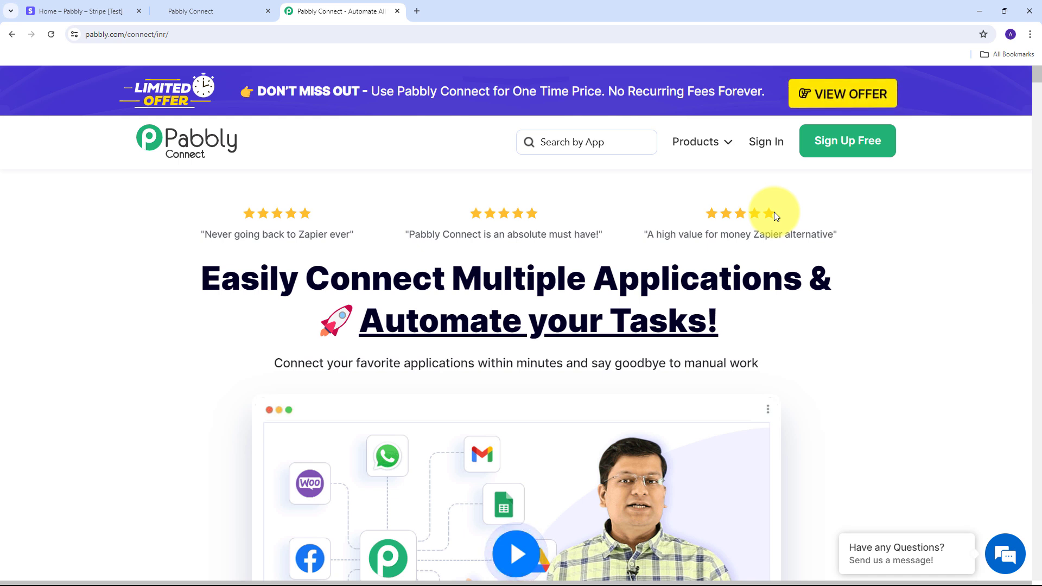
# Sign in to Pabbly and launch Pabbly Connect from the apps list
pyautogui.click(765, 143)
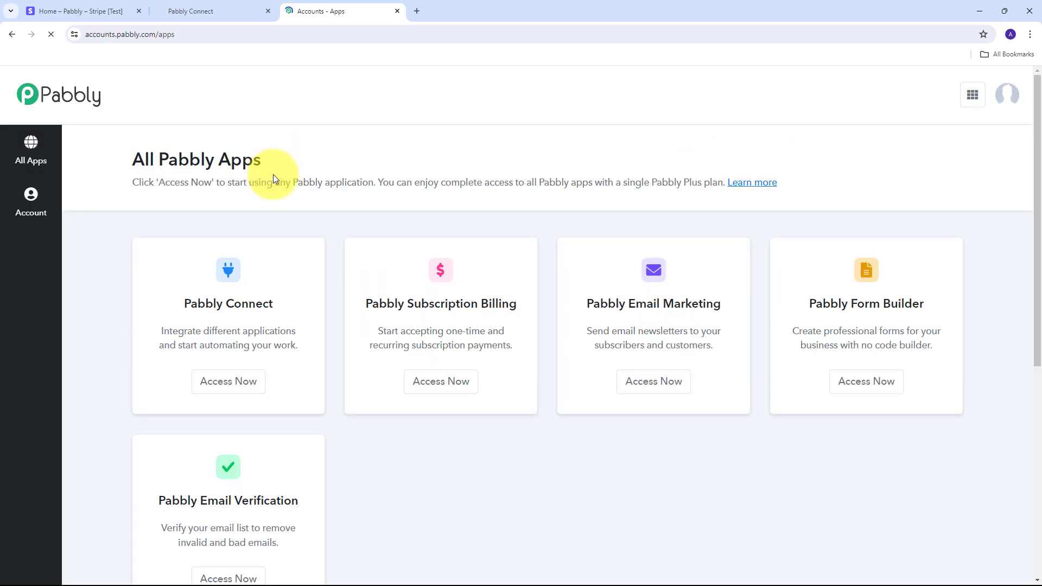
pyautogui.scroll(-1, 301, 162)
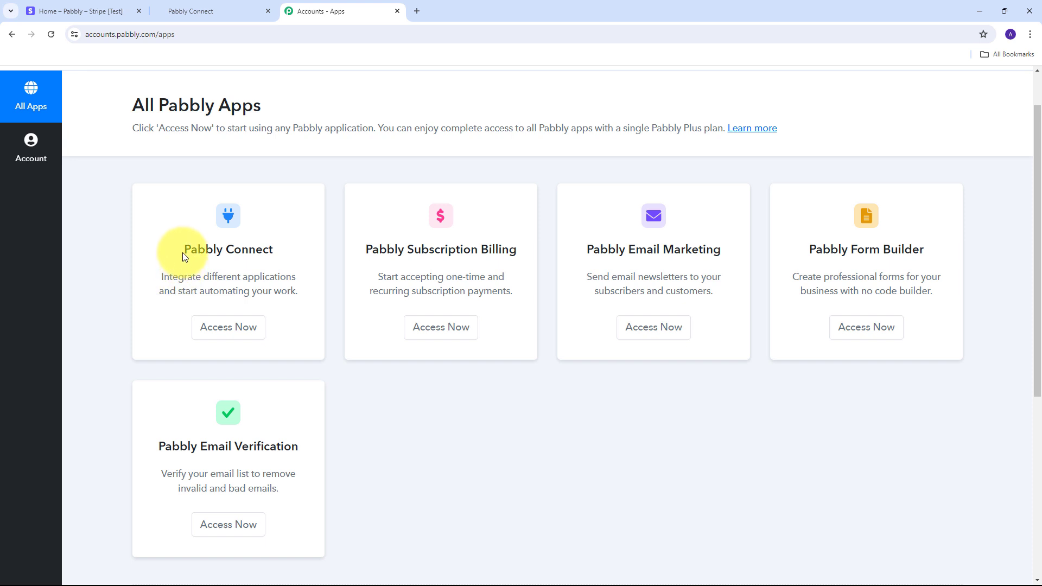
pyautogui.moveTo(185, 249); pyautogui.dragTo(279, 247)
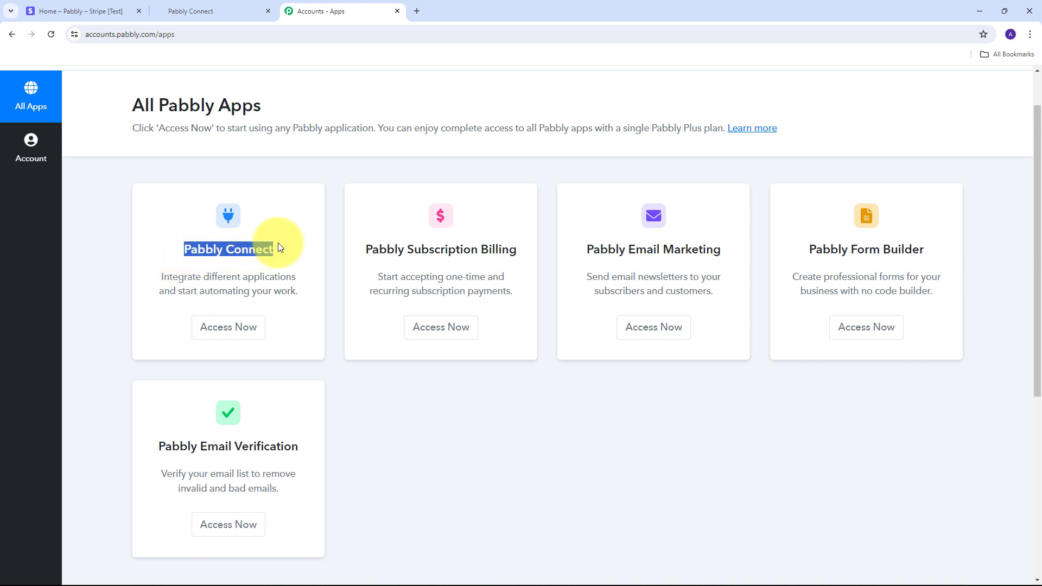
pyautogui.click(226, 333)
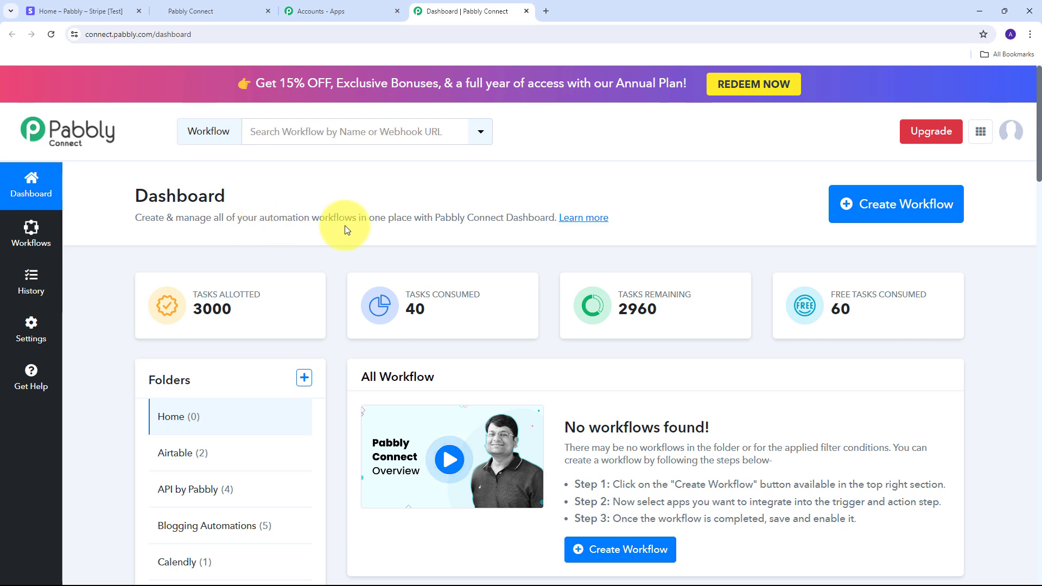
# Create the workflow 'Create GoHighLevel Sub-Account for Stripe Payment' in the GoHighLevel folder
pyautogui.click(857, 219)
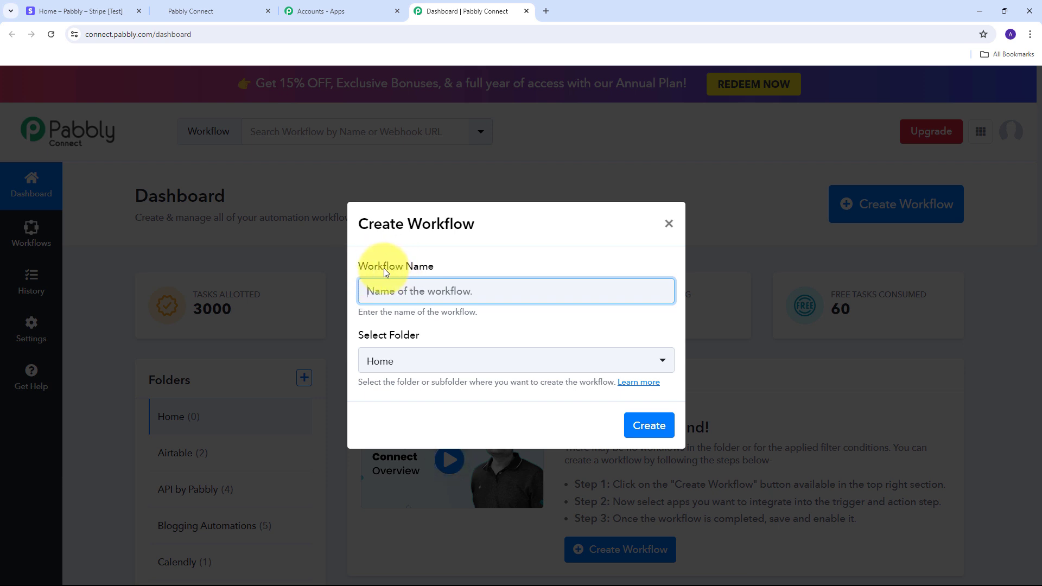
pyautogui.write('Create GoHighLevel Sub-Account for Stripe Payment')
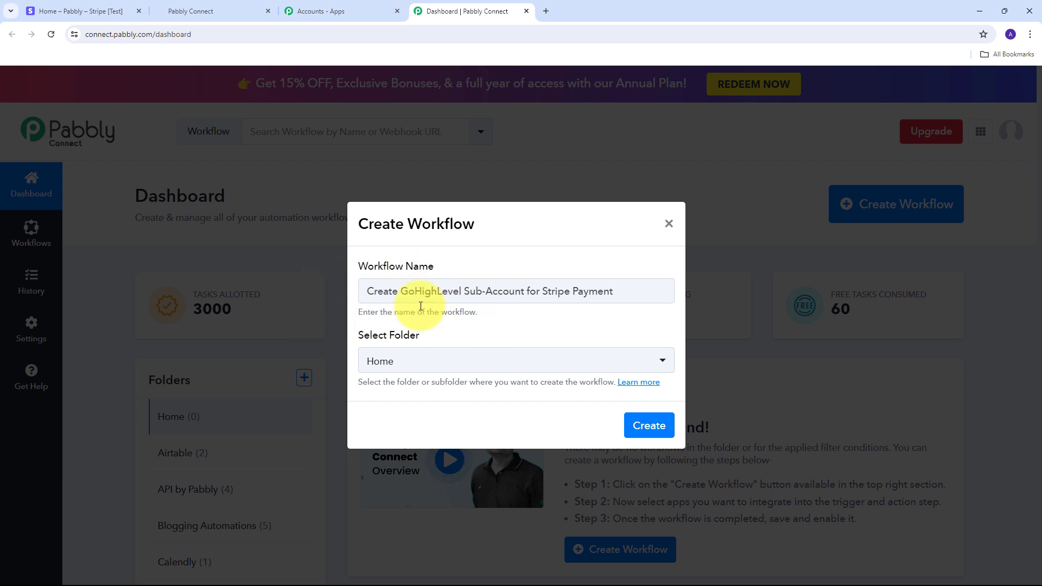
pyautogui.click(596, 360)
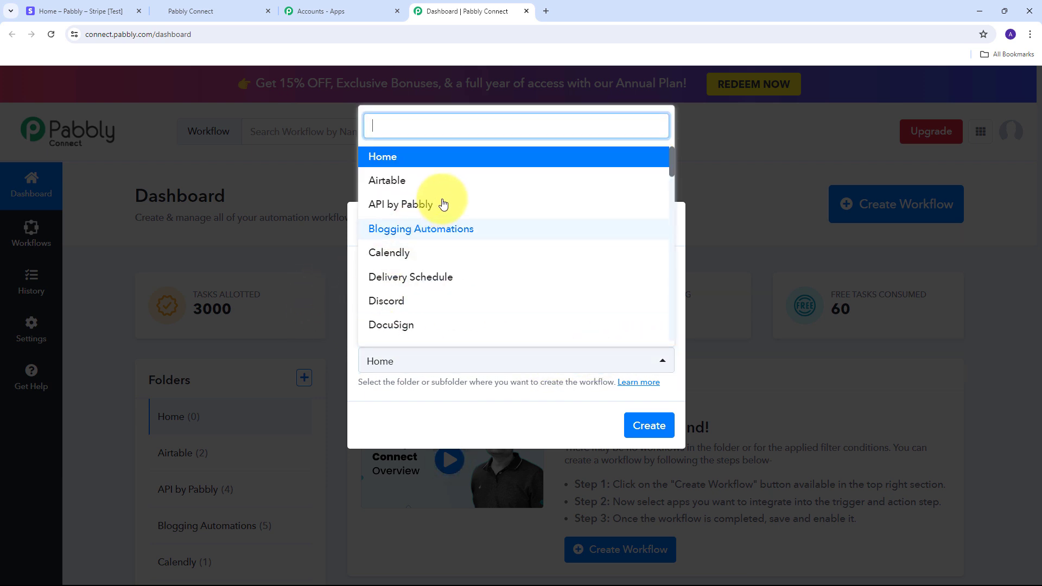
pyautogui.scroll(-3, 447, 202)
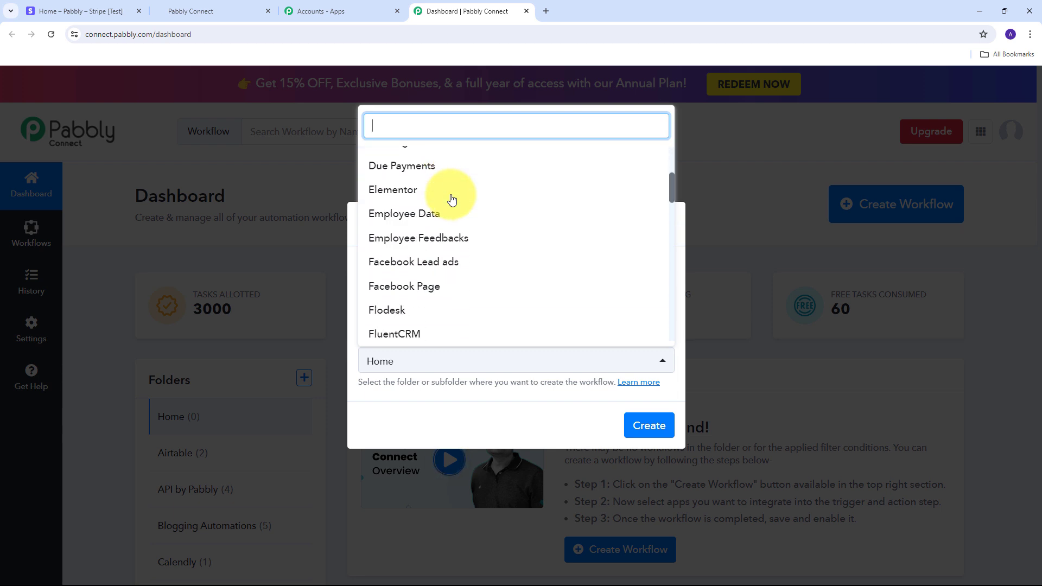
pyautogui.scroll(-5, 452, 201)
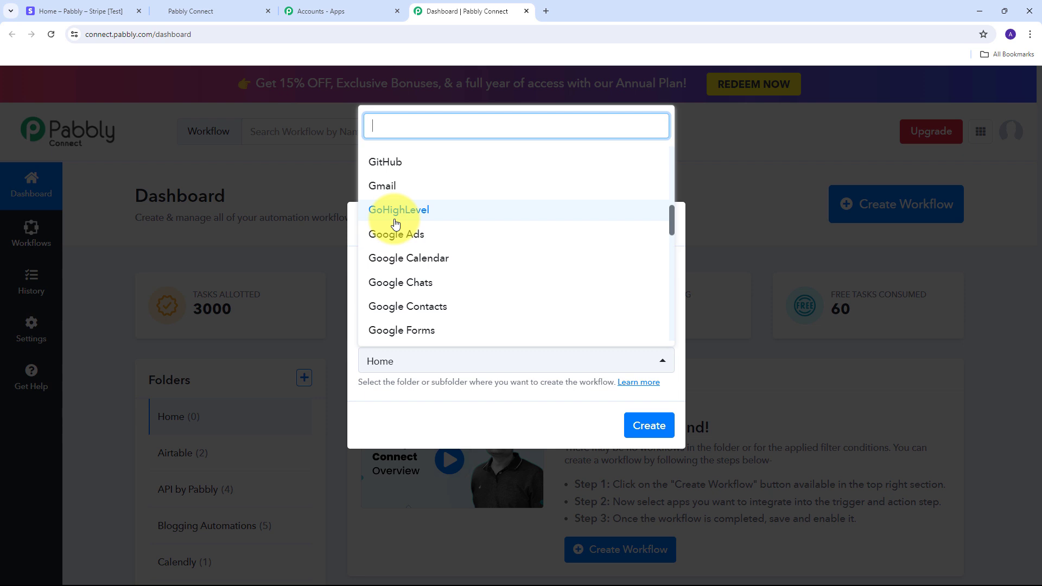
pyautogui.click(396, 214)
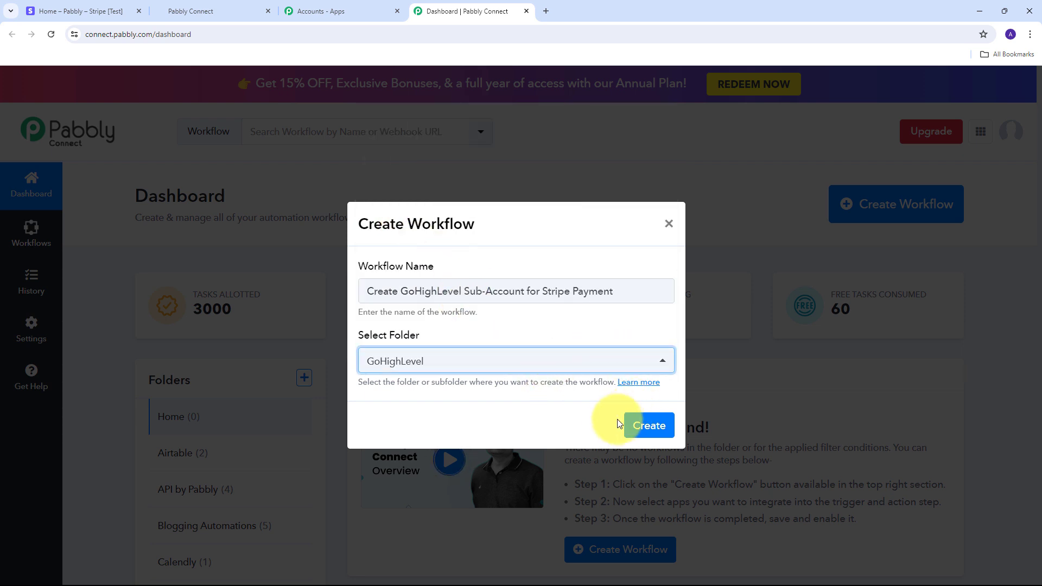
pyautogui.click(650, 426)
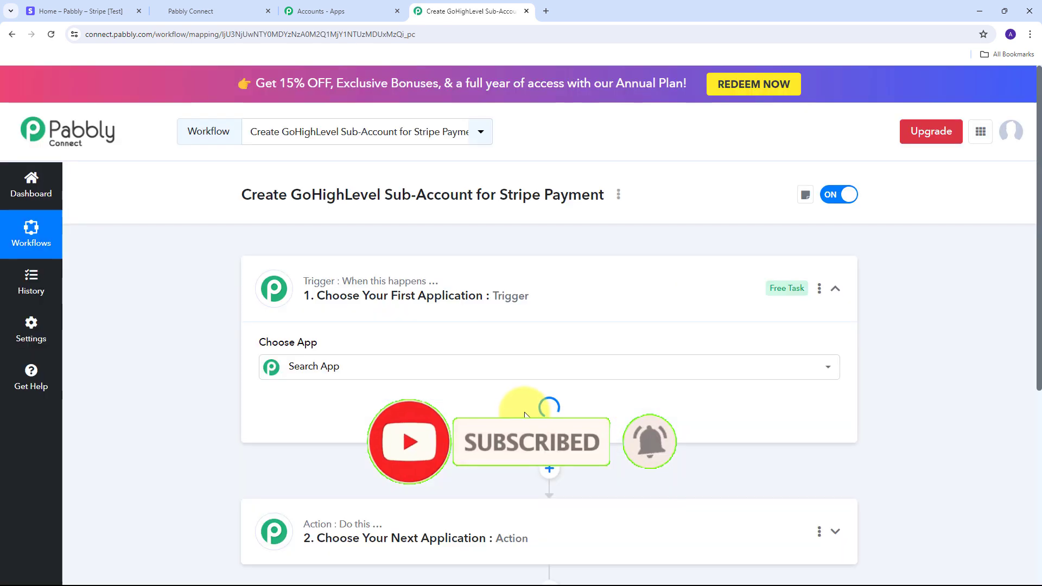
# Search for Stripe in the trigger app picker and select it
pyautogui.click(298, 366)
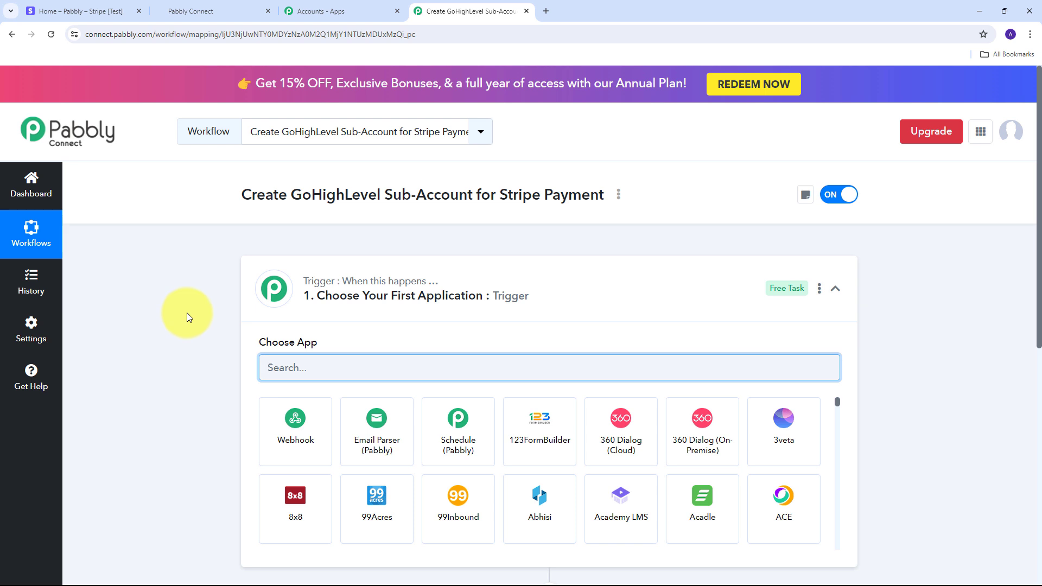
pyautogui.scroll(-2, 272, 295)
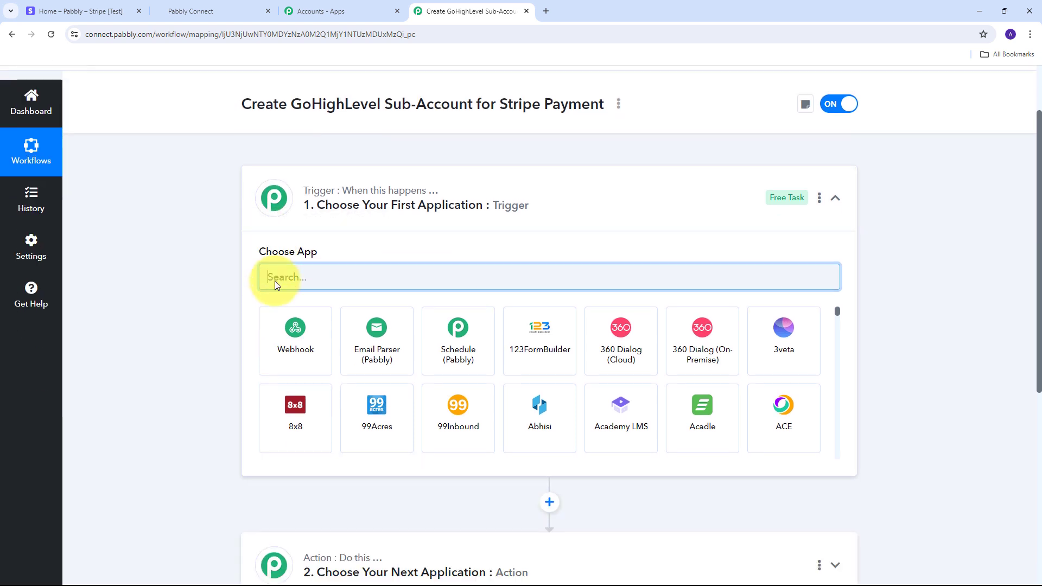
pyautogui.scroll(-1, 283, 404)
pyautogui.scroll(-1, 149, 411)
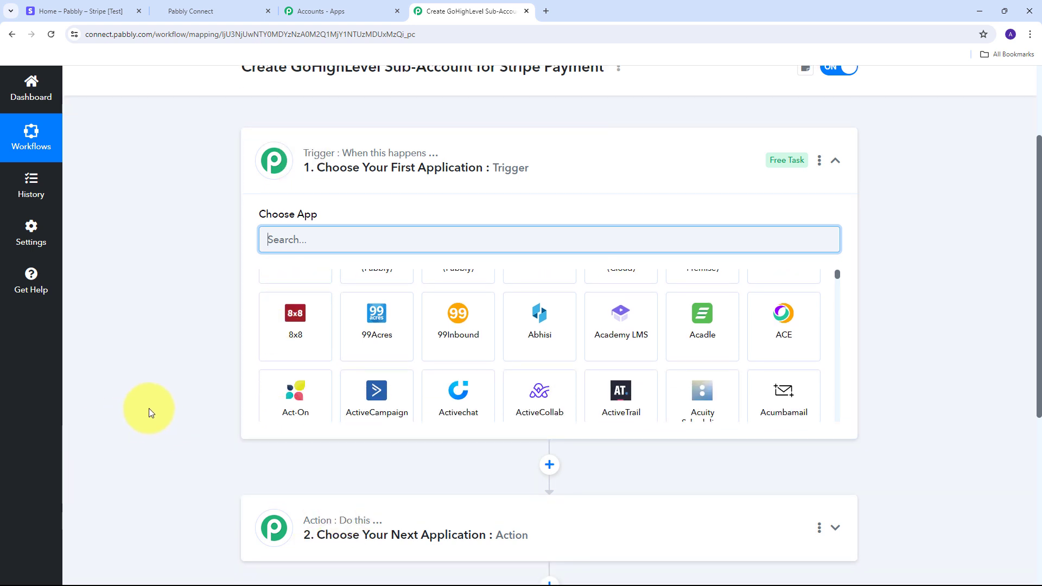
pyautogui.scroll(1, 290, 356)
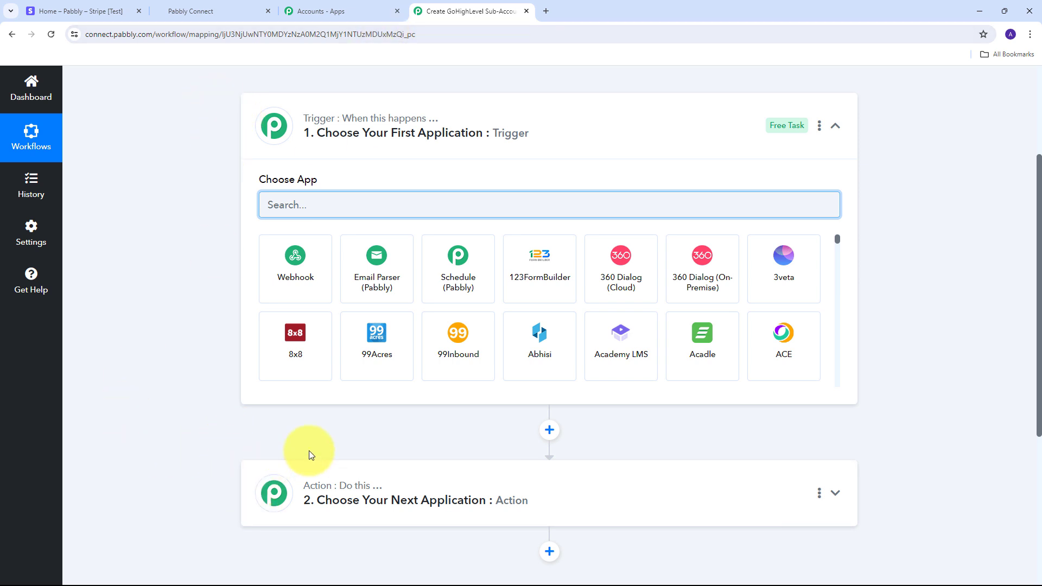
pyautogui.moveTo(353, 123)
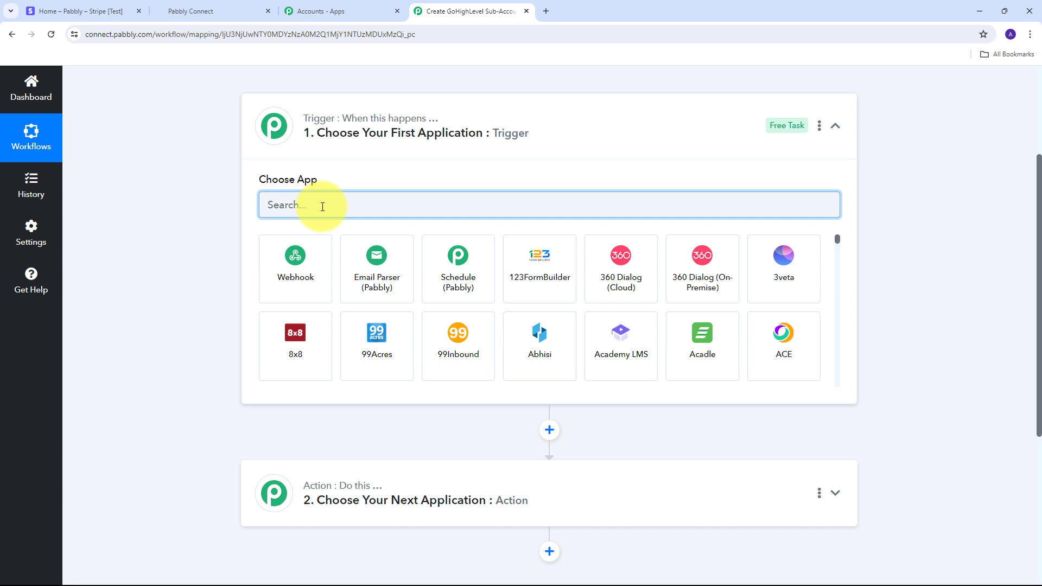
pyautogui.write('Stripe')
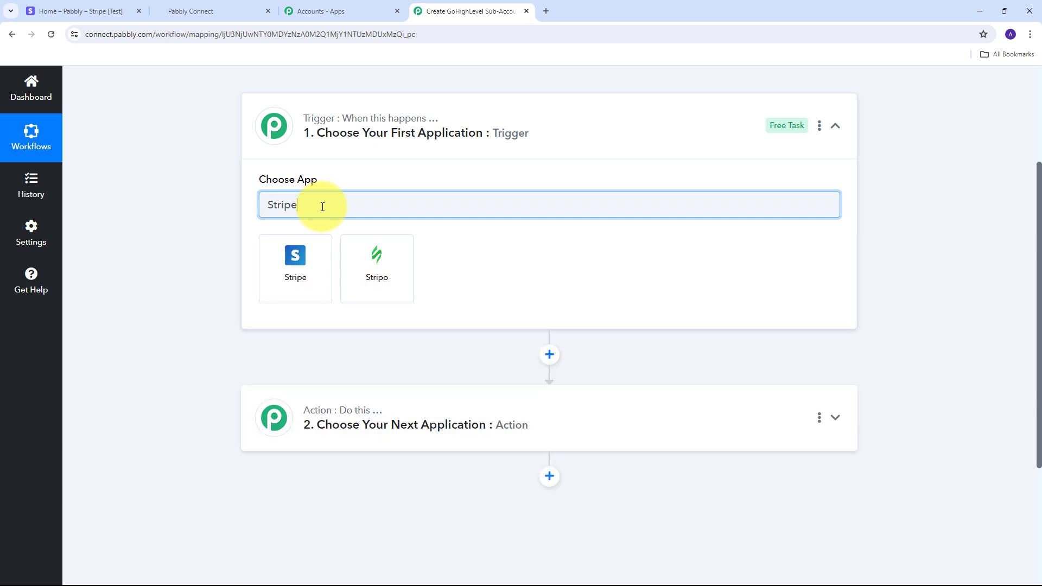
pyautogui.click(293, 261)
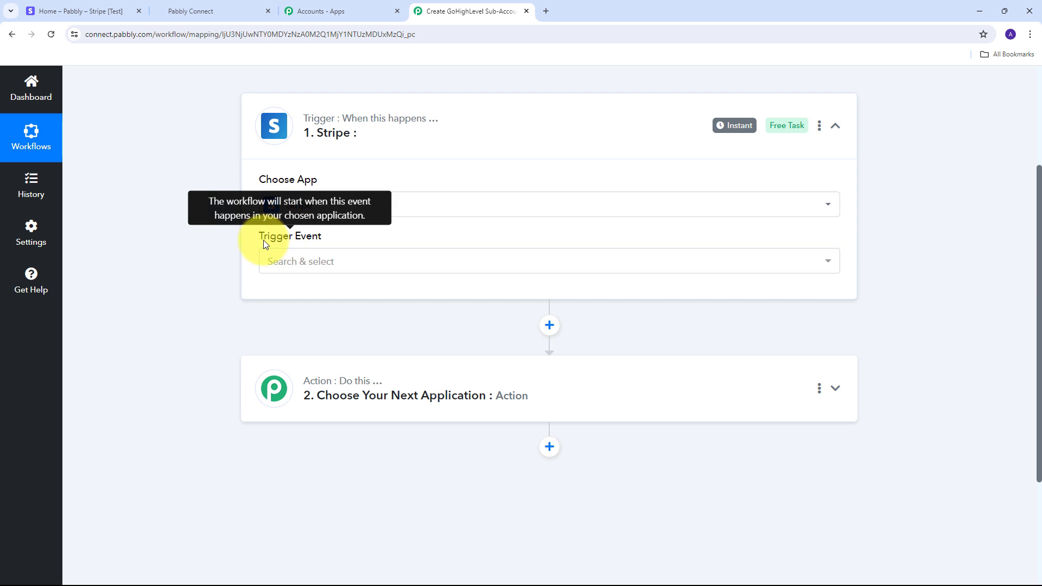
# Set the Stripe trigger event to Checkout Completed
pyautogui.click(804, 260)
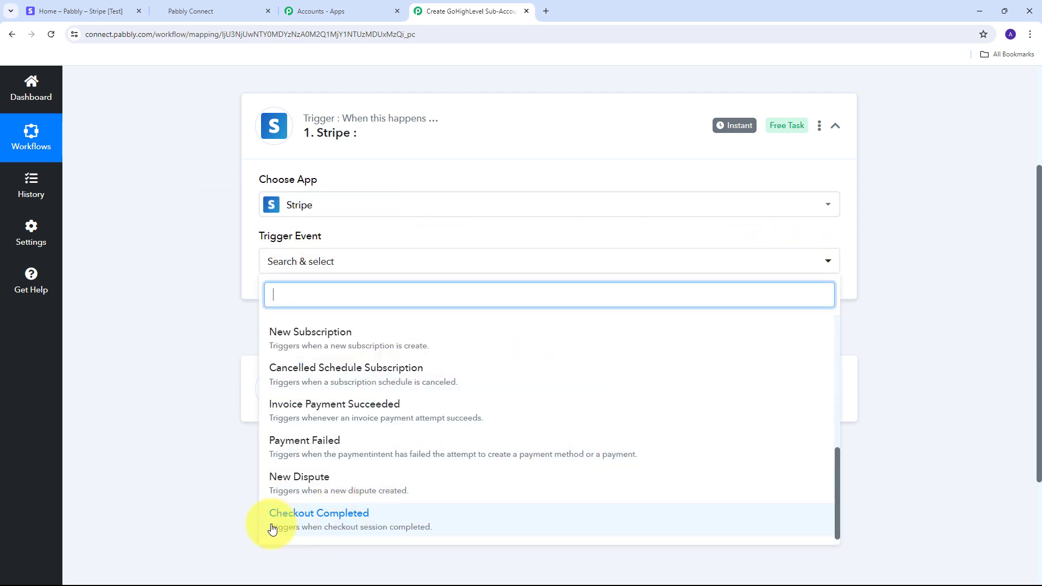
pyautogui.click(315, 522)
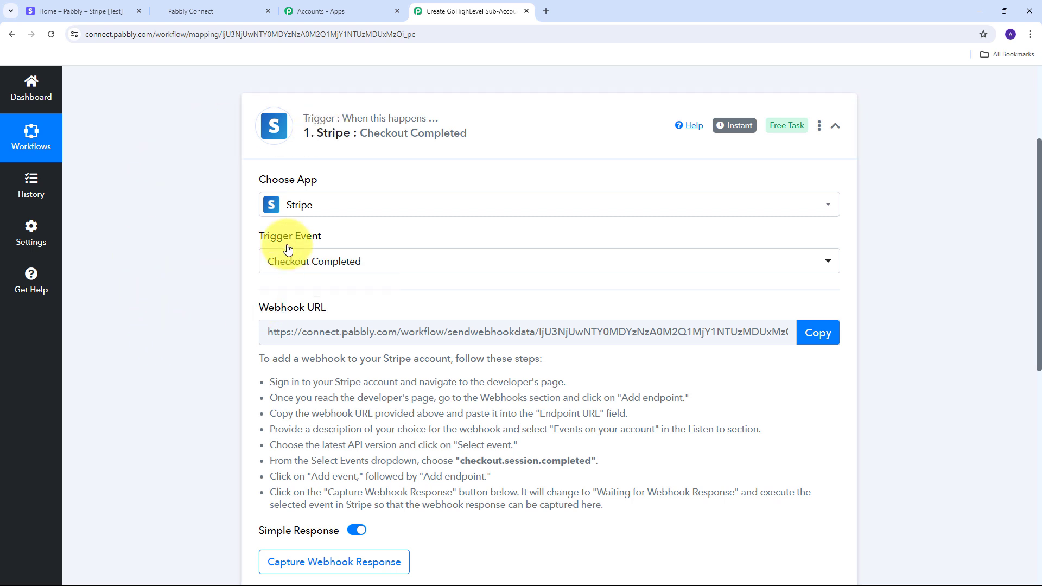
pyautogui.moveTo(258, 307); pyautogui.dragTo(349, 308)
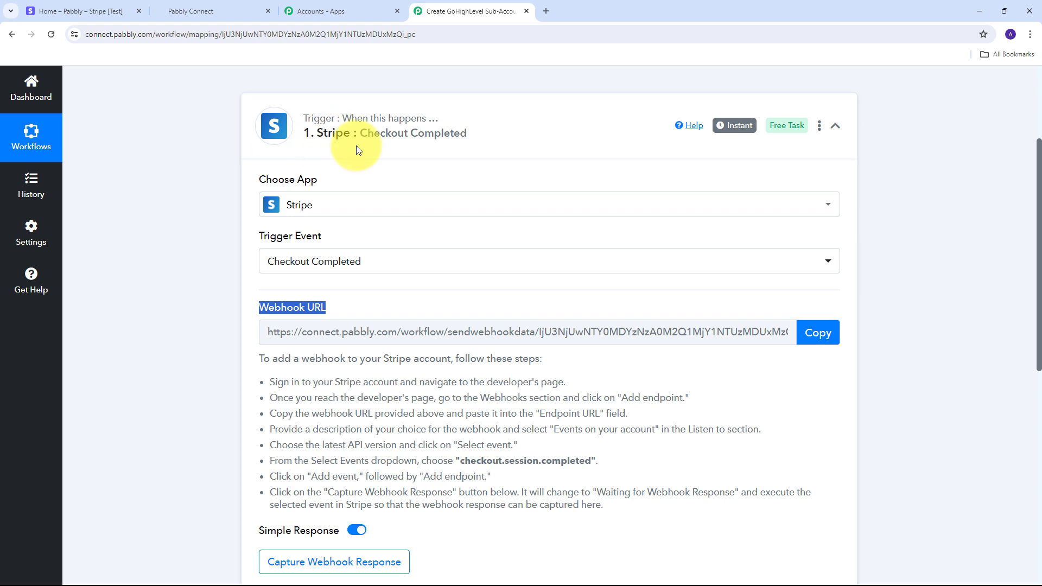
# Copy the trigger's webhook URL and return to the Stripe dashboard
pyautogui.scroll(-2, 379, 227)
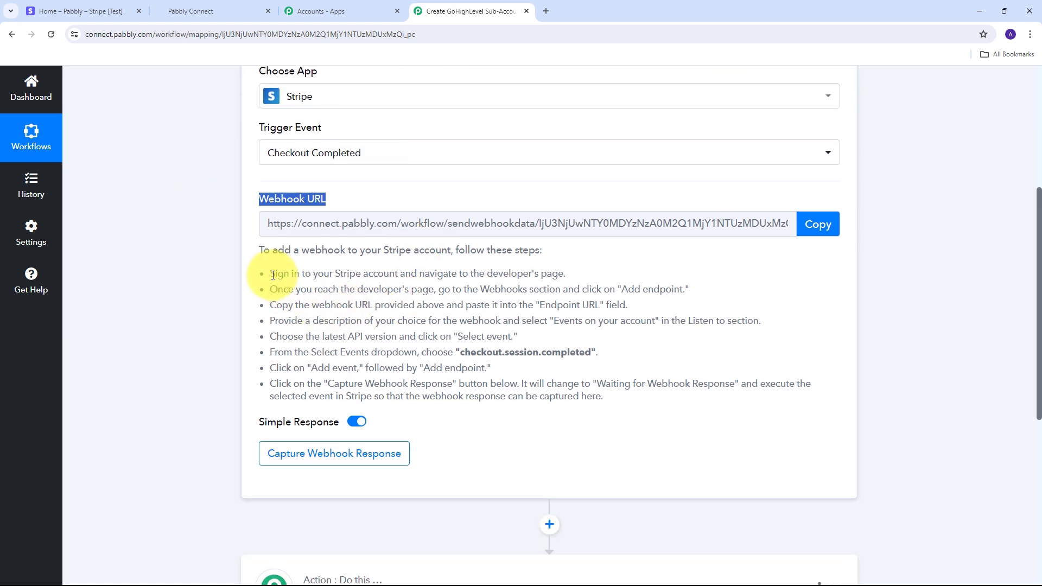
pyautogui.moveTo(273, 274); pyautogui.dragTo(779, 442)
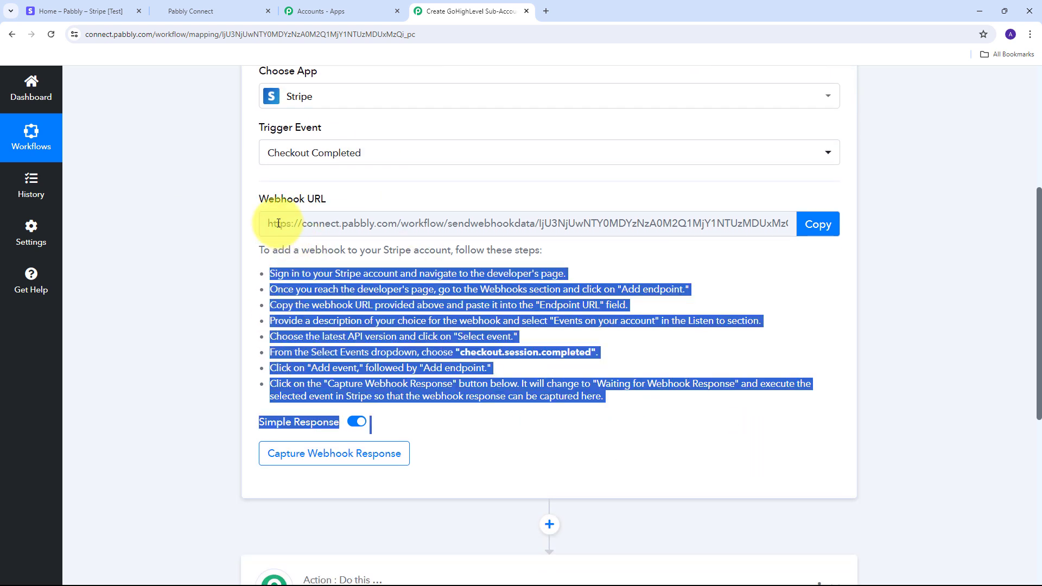
pyautogui.click(811, 226)
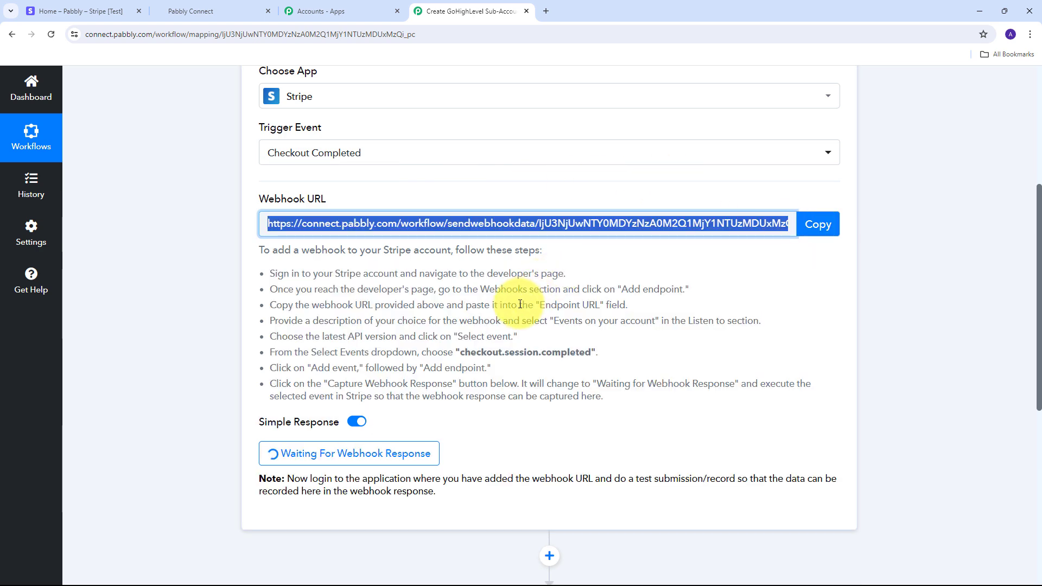
pyautogui.click(64, 7)
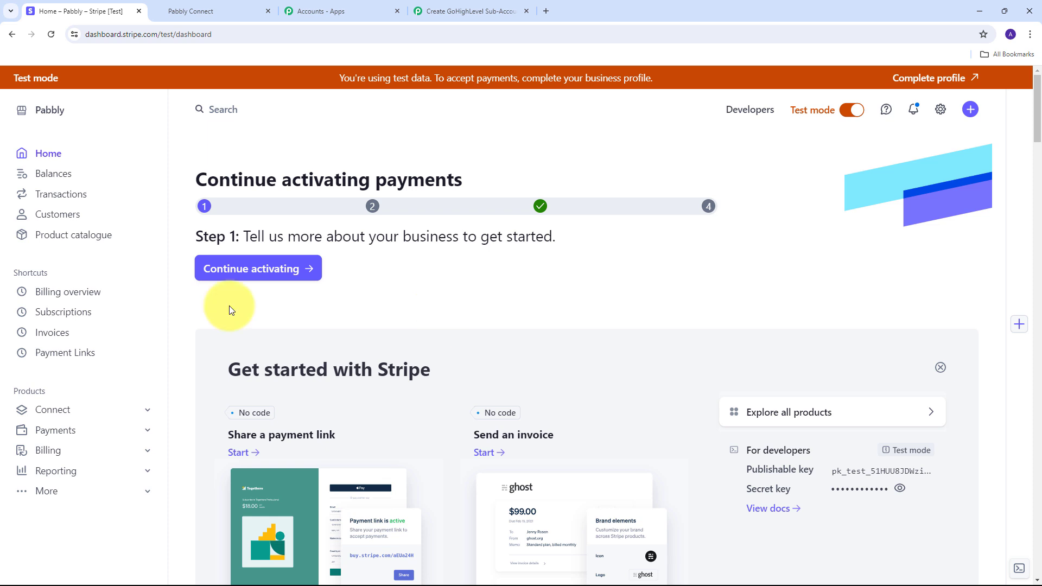
# Start a new Stripe webhook endpoint with the copied Pabbly webhook URL
pyautogui.click(752, 113)
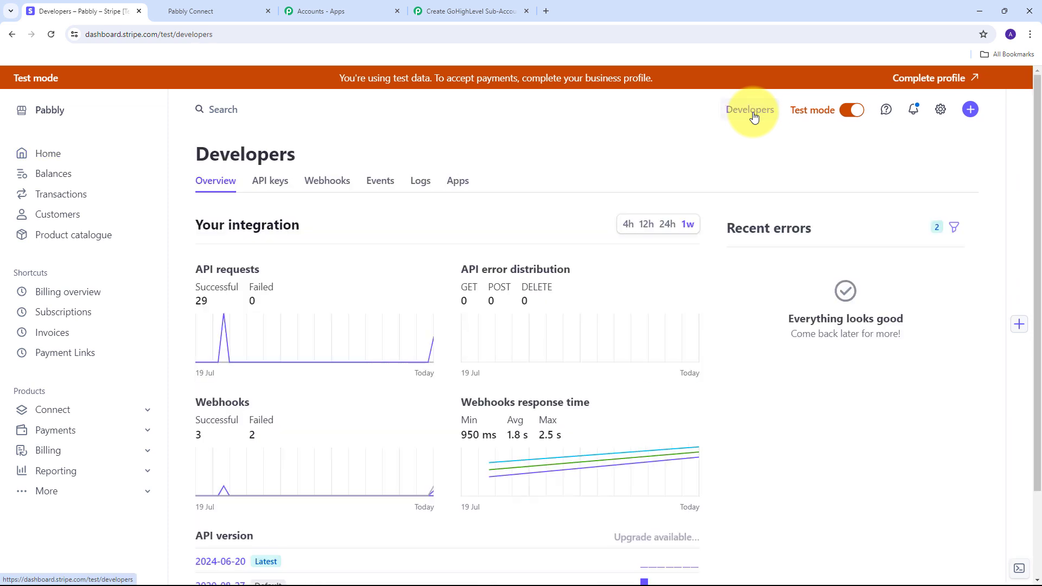
pyautogui.click(330, 185)
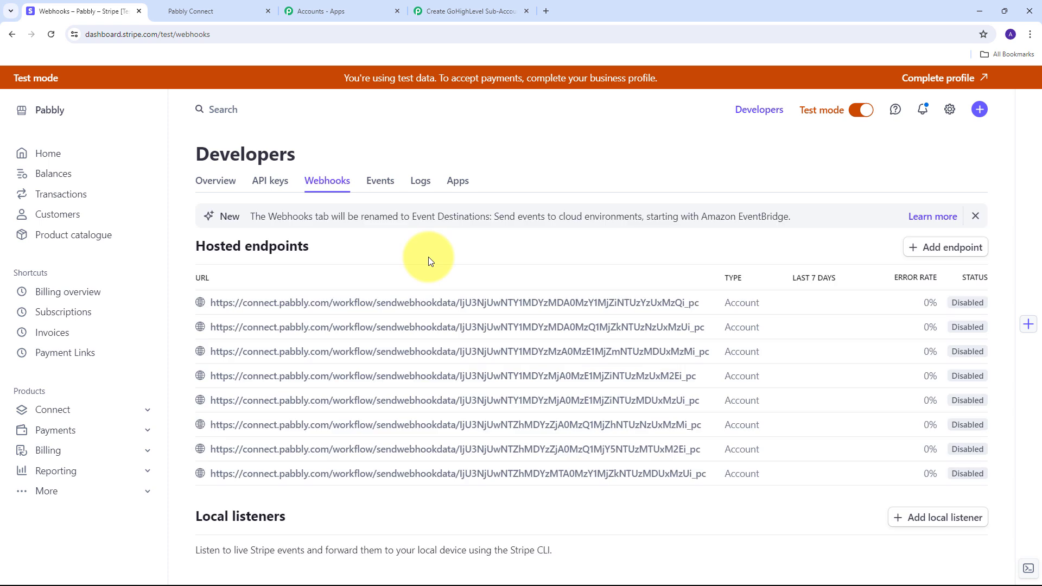
pyautogui.click(939, 254)
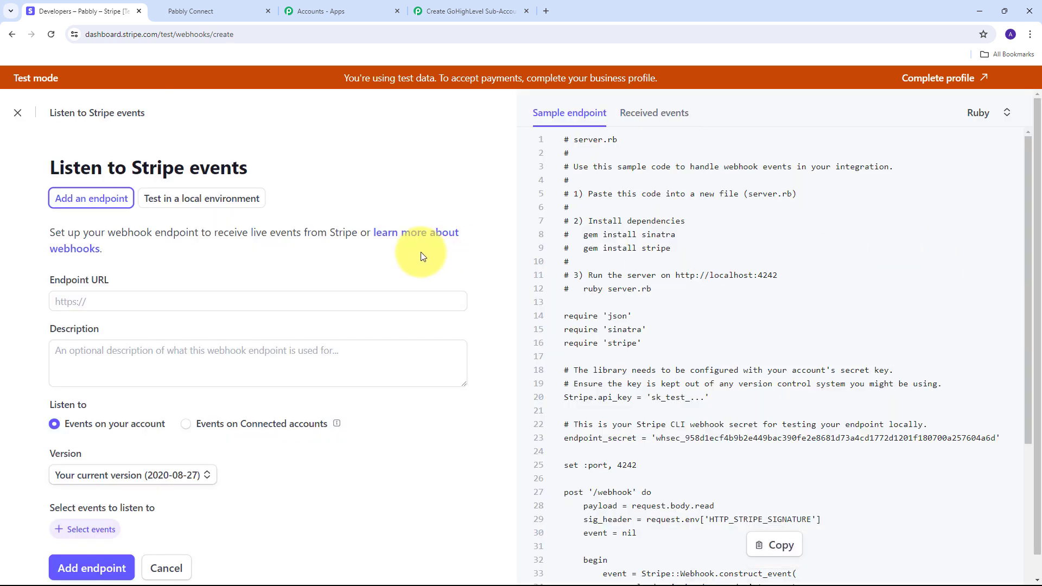
pyautogui.click(96, 299)
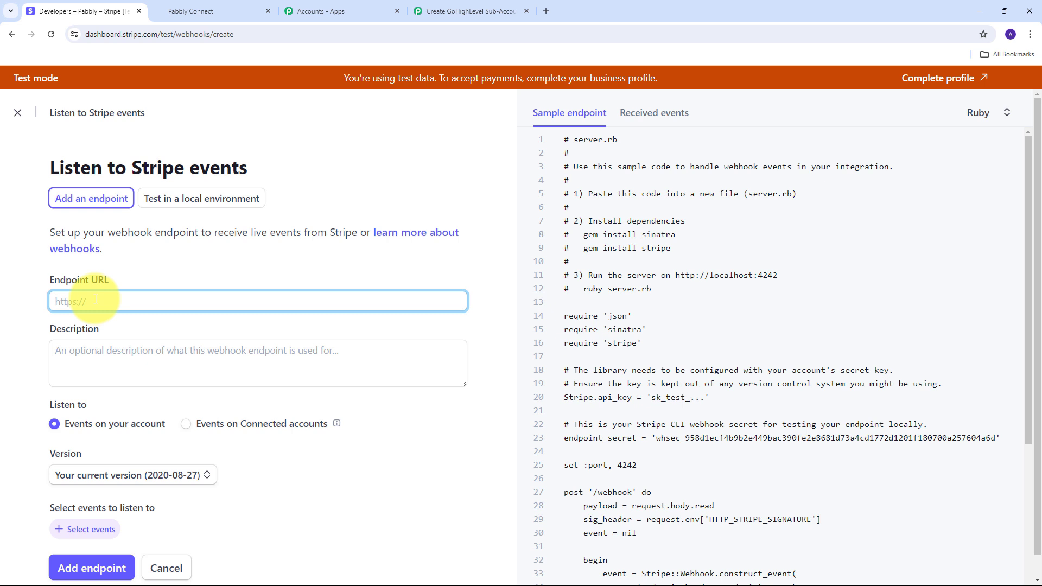
pyautogui.hotkey('ctrl', 'v')
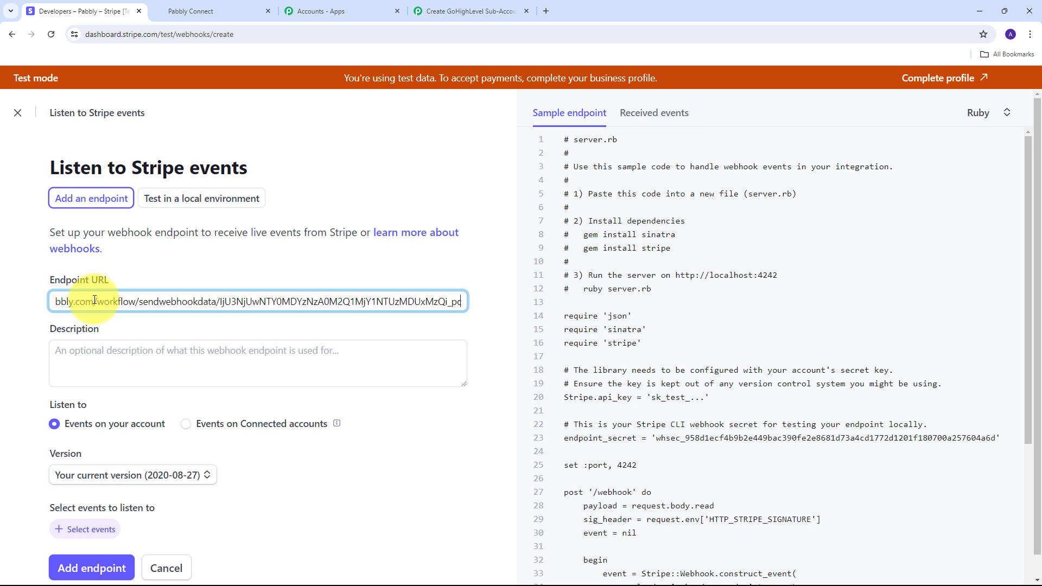
# Set the endpoint to the latest API version 2024-06-20 and bring up event selection
pyautogui.scroll(-1, 93, 293)
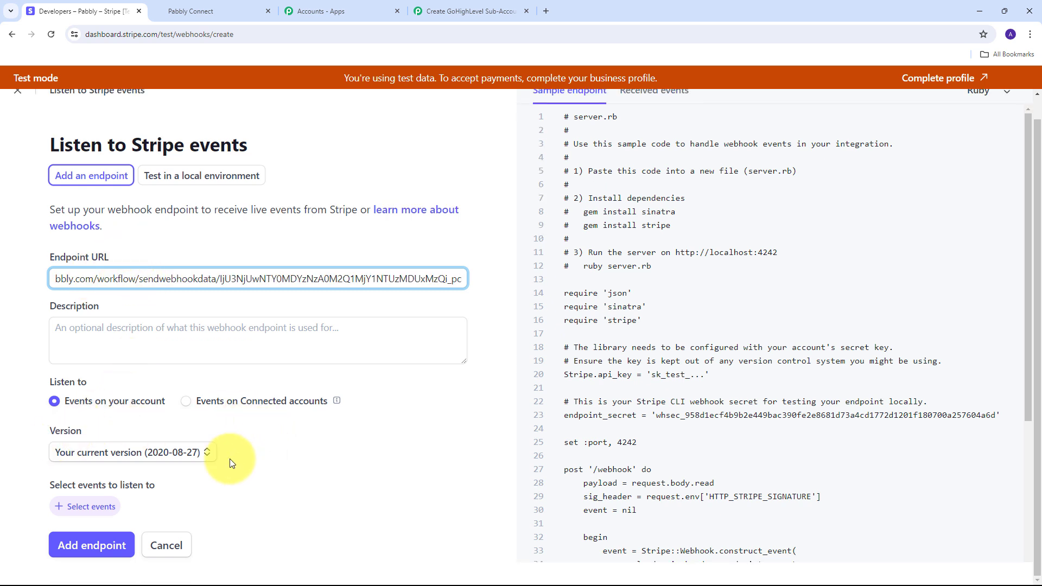
pyautogui.click(202, 454)
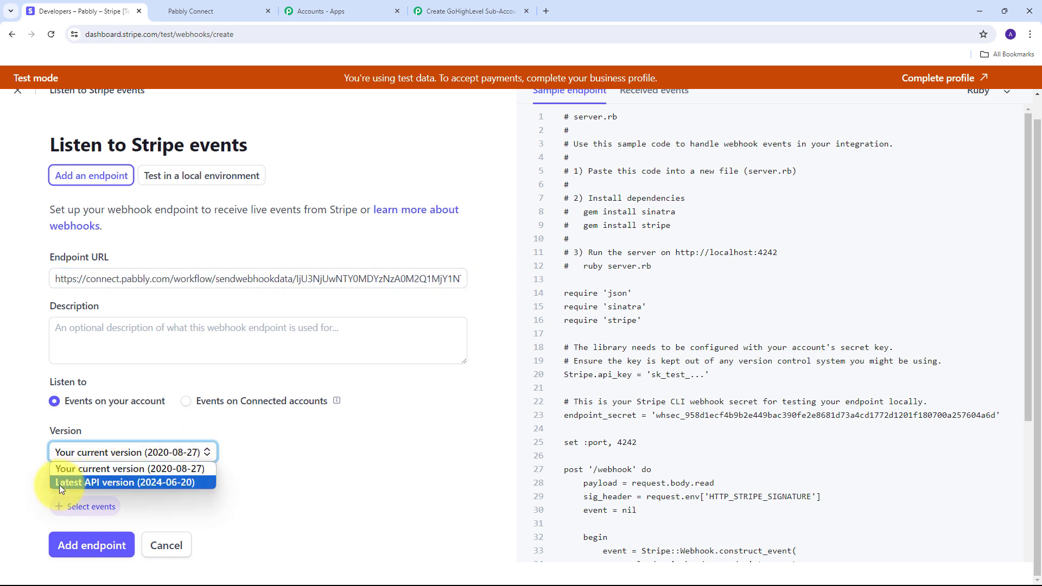
pyautogui.click(112, 483)
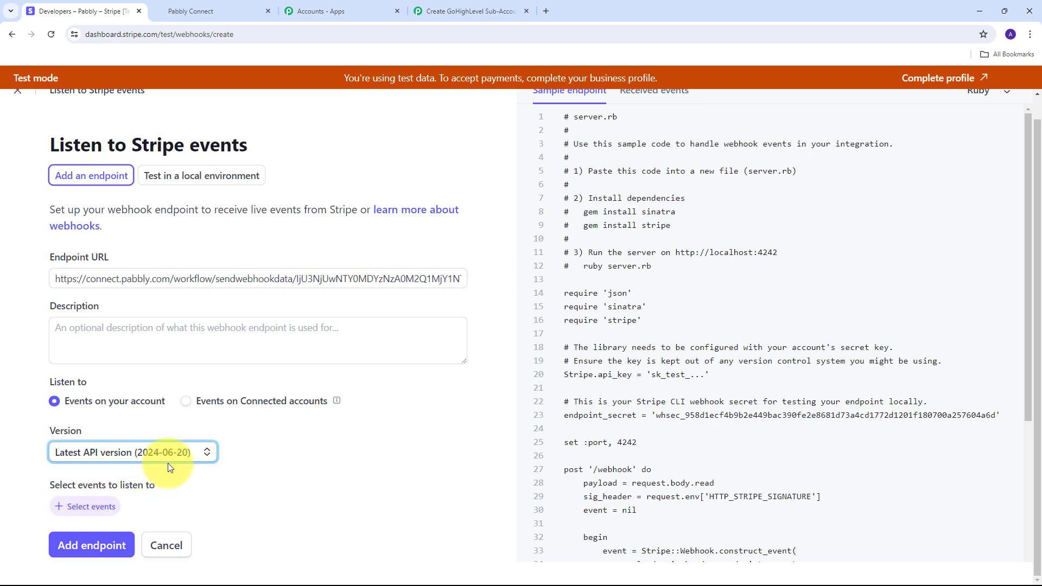
pyautogui.click(79, 507)
# Add the checkout.session.completed event and create the webhook endpoint
pyautogui.scroll(-3, 267, 312)
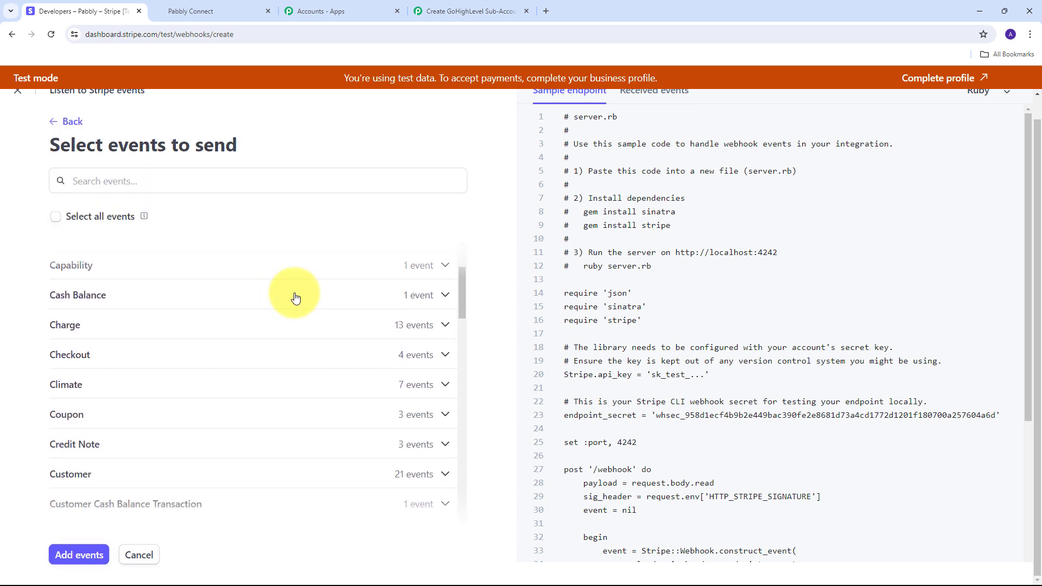
pyautogui.click(442, 355)
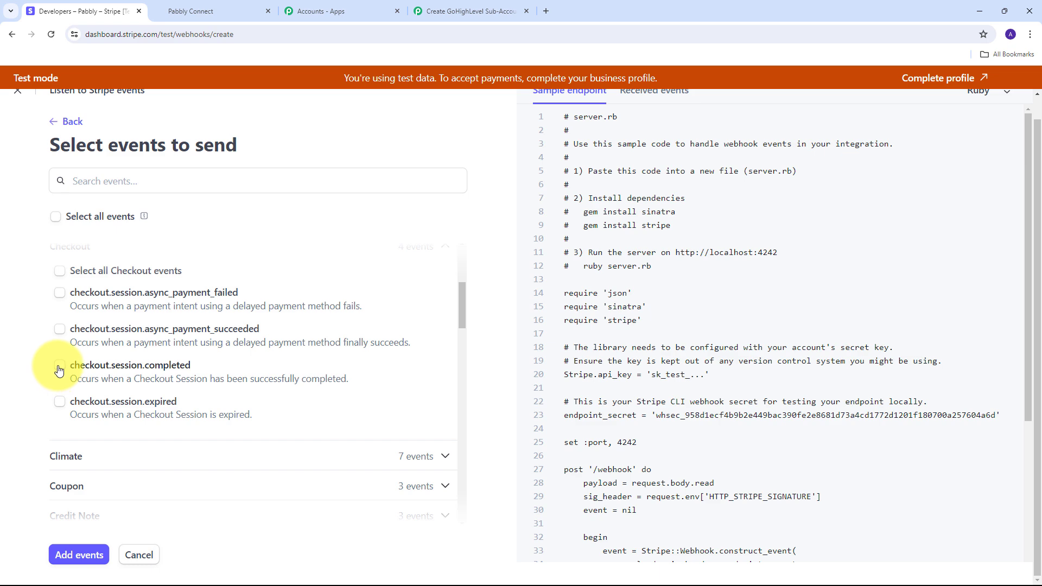
pyautogui.click(59, 369)
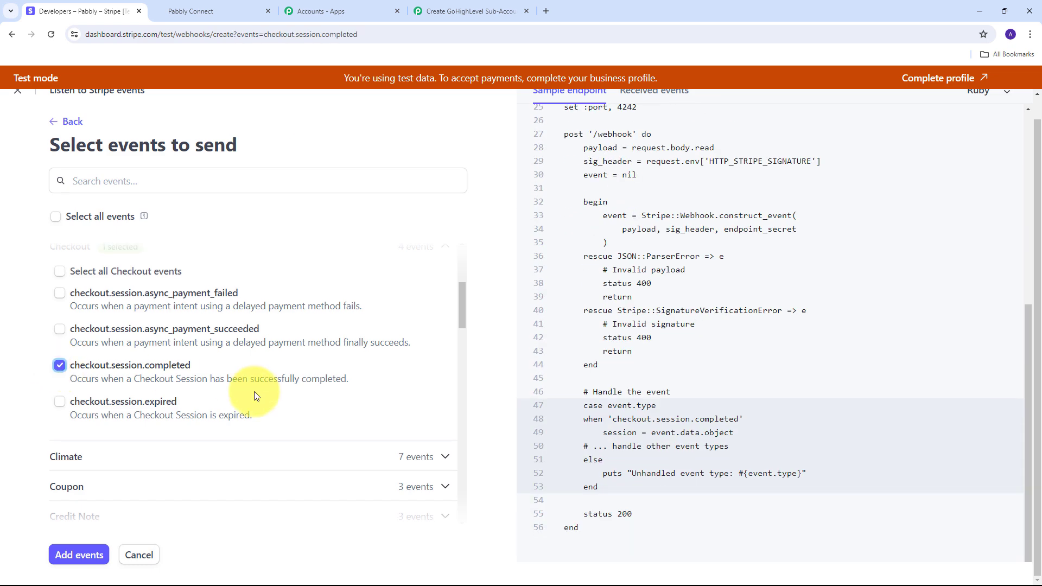
pyautogui.click(73, 555)
pyautogui.scroll(-1, 160, 375)
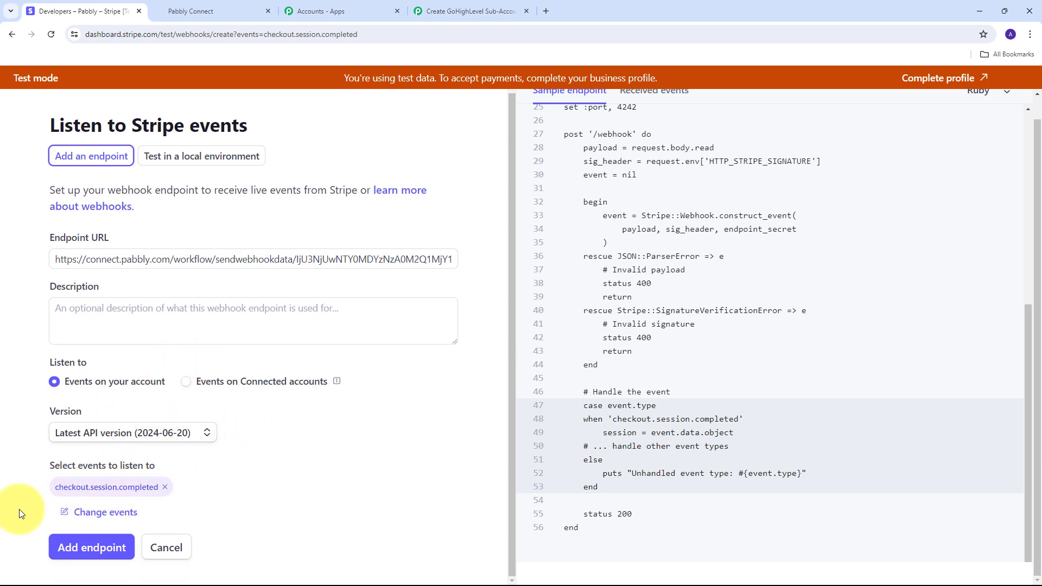
pyautogui.click(94, 549)
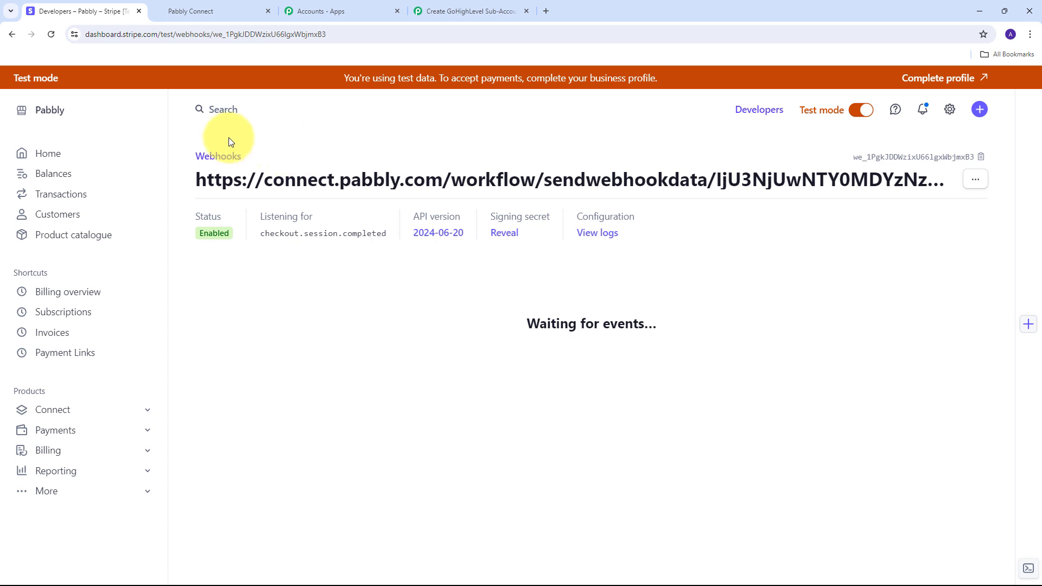
pyautogui.click(459, 8)
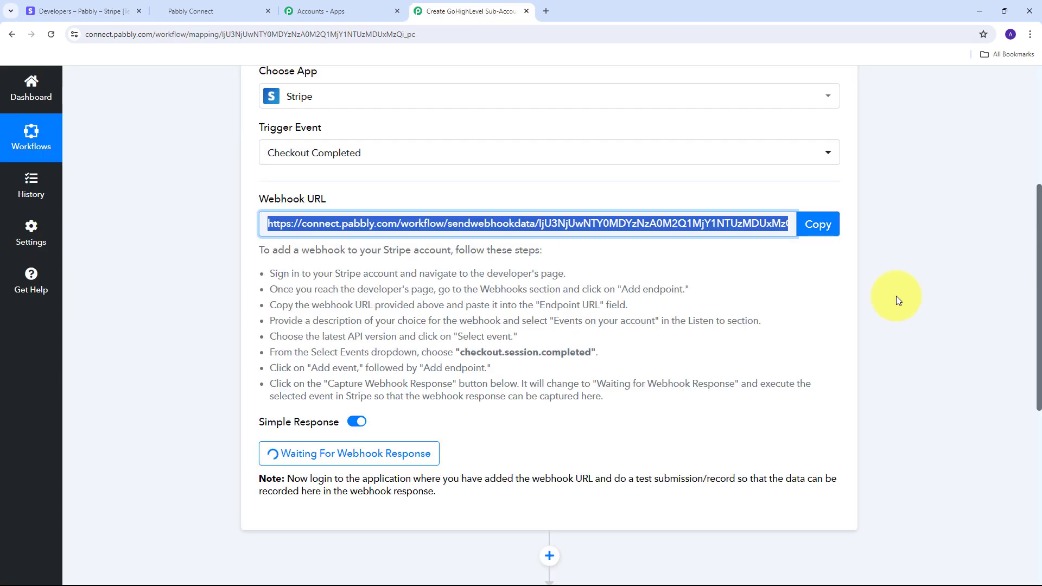
pyautogui.scroll(-2, 547, 372)
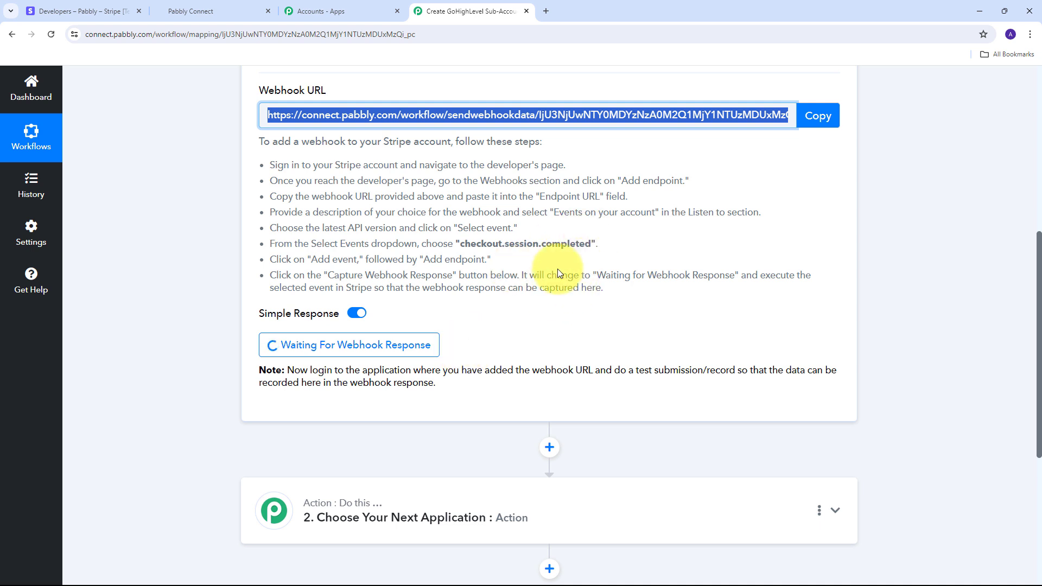
pyautogui.click(104, 3)
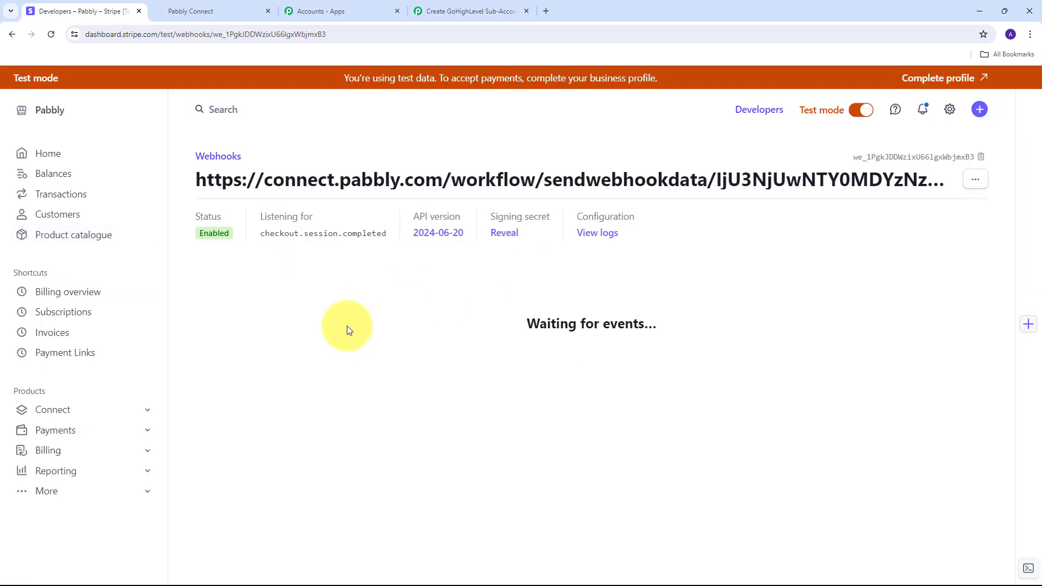
# Copy the GoHighLevel Sub-accounts payment link URL and open it in a new tab
pyautogui.click(61, 360)
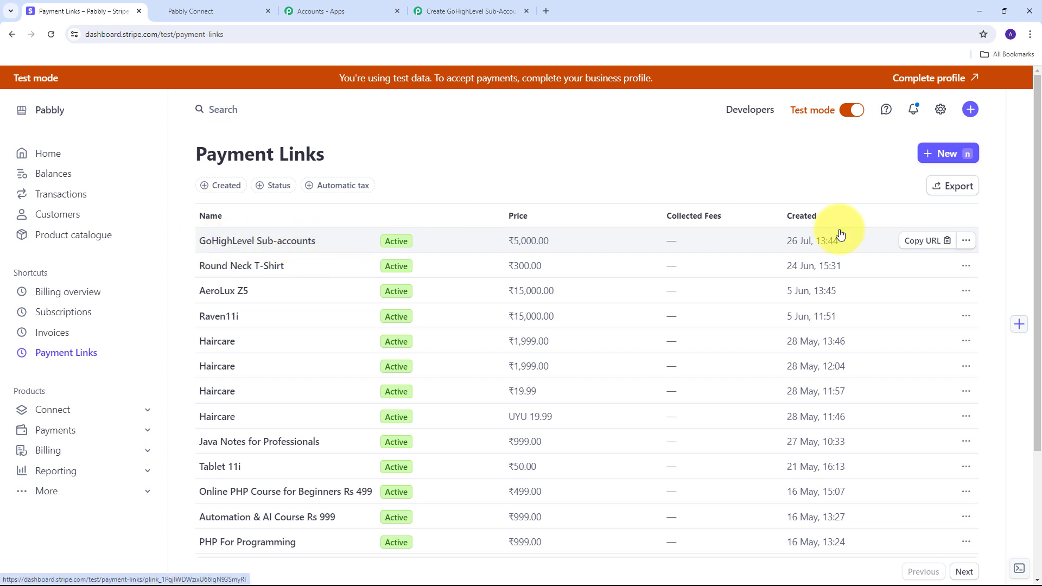
pyautogui.click(927, 242)
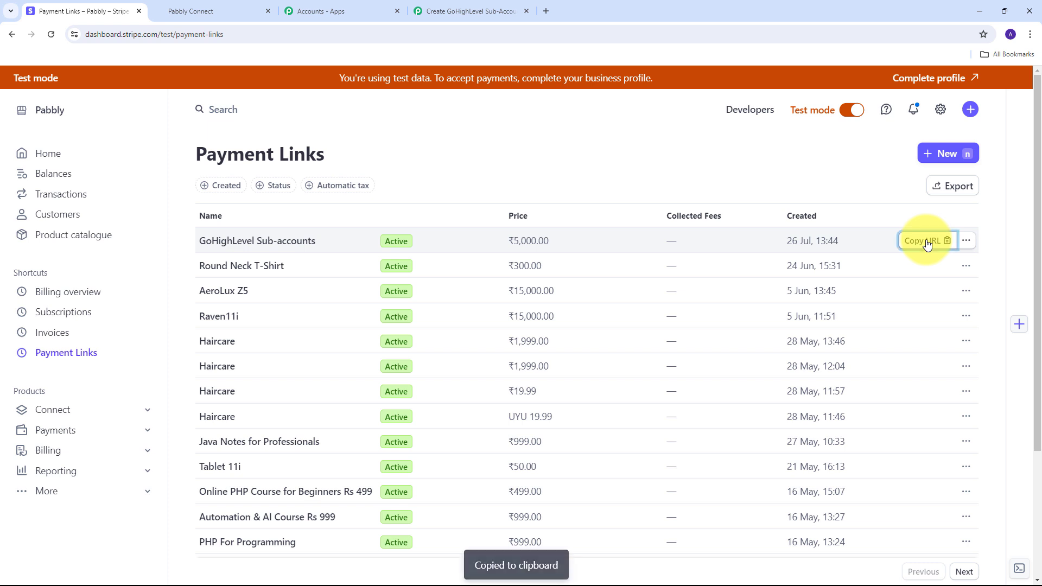
pyautogui.click(547, 11)
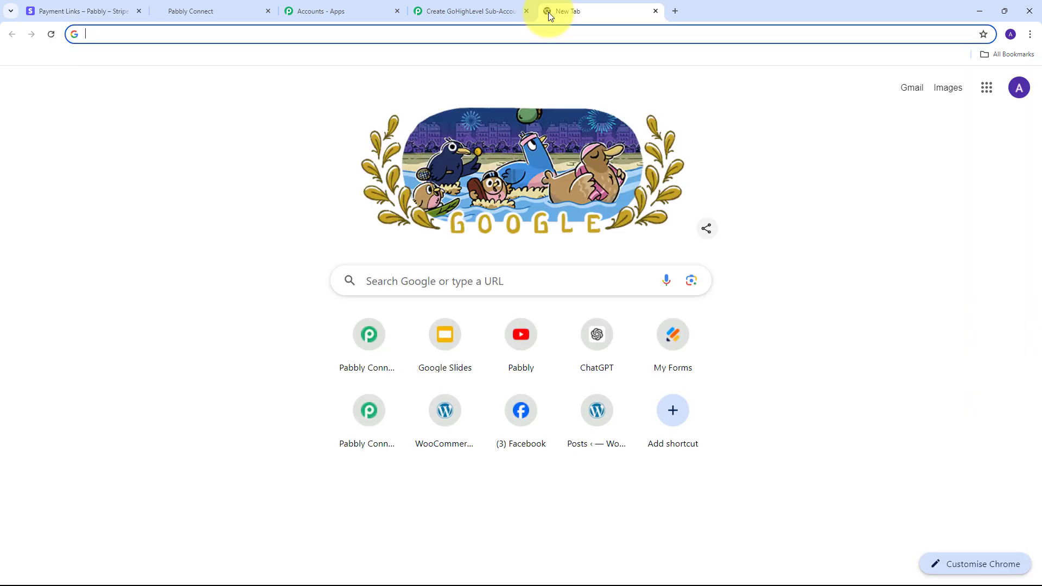
pyautogui.hotkey('ctrl', 'v')
pyautogui.press('Return')
pyautogui.scroll(-2, 387, 196)
pyautogui.scroll(2, 387, 196)
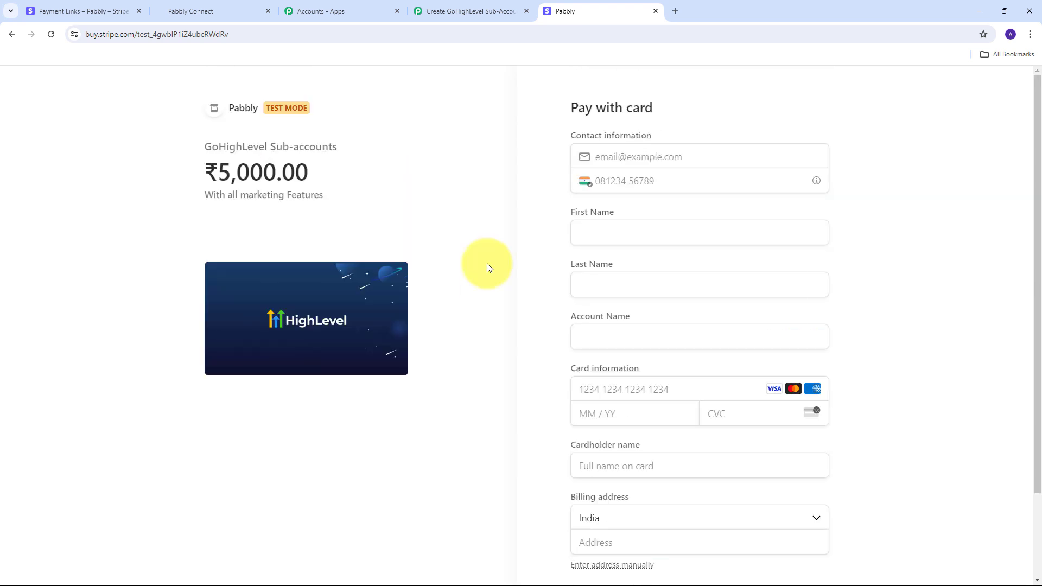
# Paste the customer's e-mail address and phone number into the checkout form
pyautogui.scroll(-3, 563, 288)
pyautogui.scroll(1, 563, 291)
pyautogui.scroll(1, 564, 290)
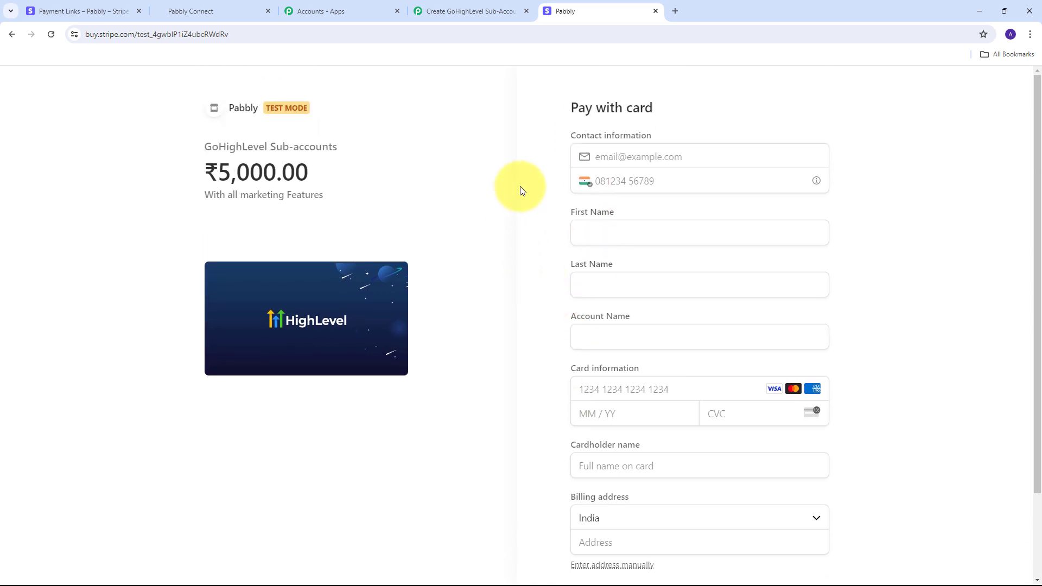
pyautogui.click(678, 158)
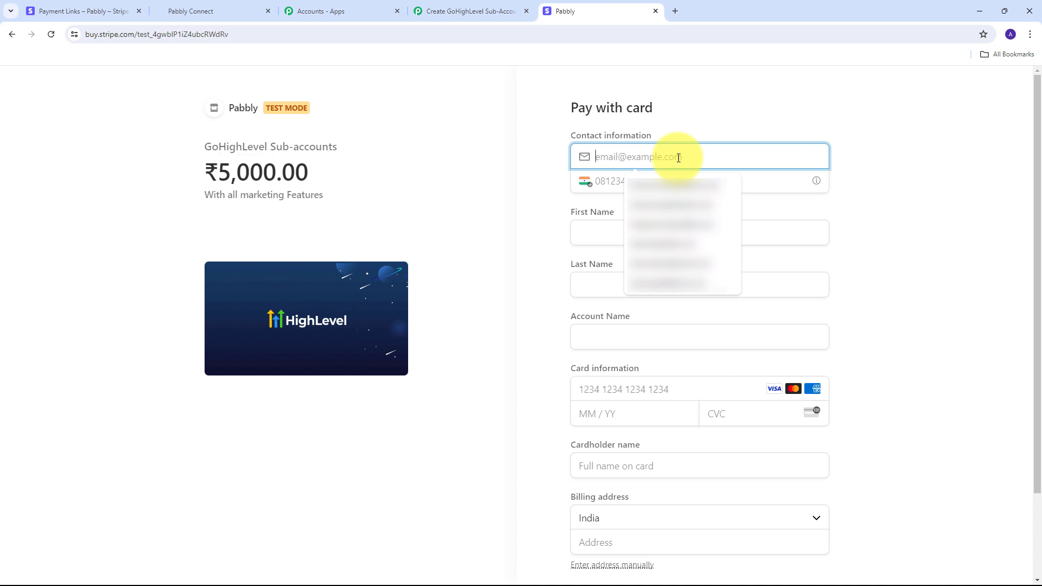
pyautogui.hotkey('ctrl', 'v')
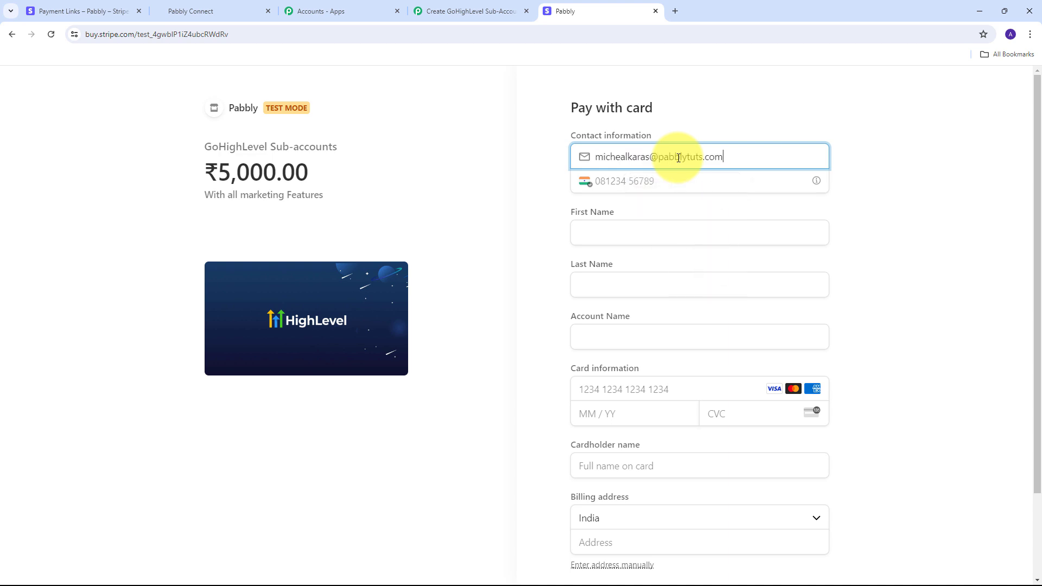
pyautogui.press('Tab')
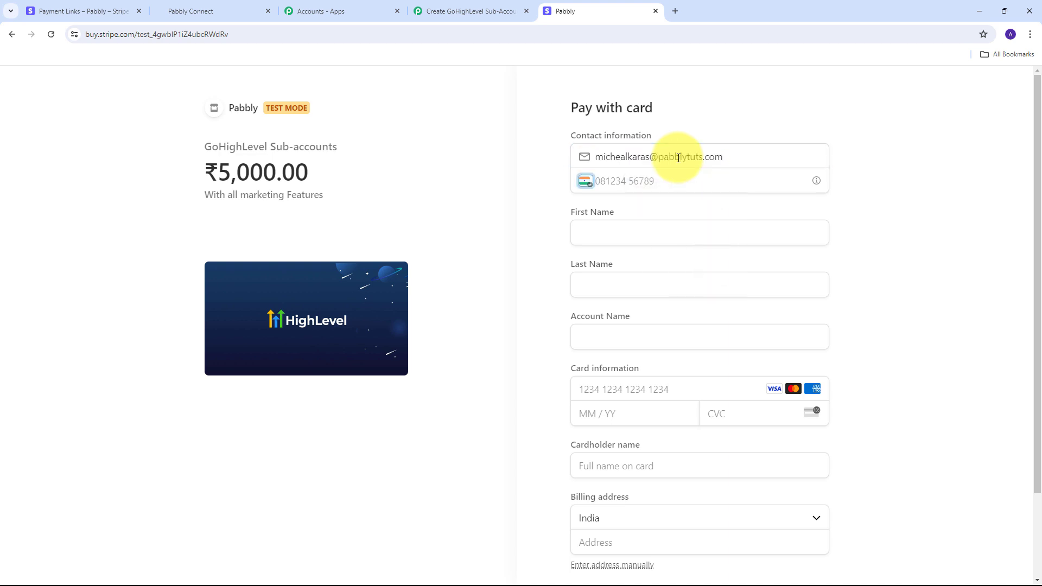
pyautogui.press('Tab')
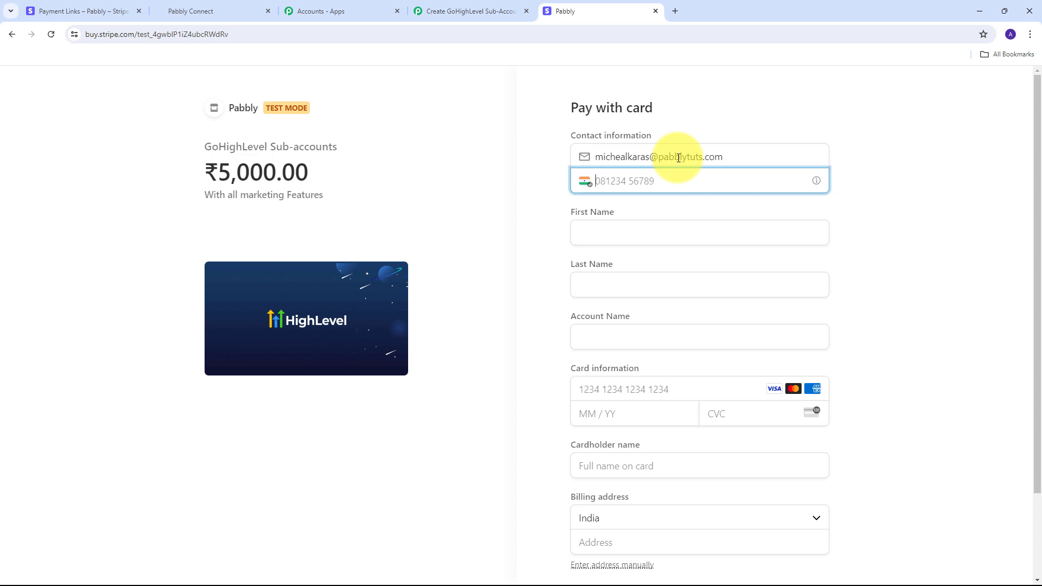
pyautogui.hotkey('ctrl', 'v')
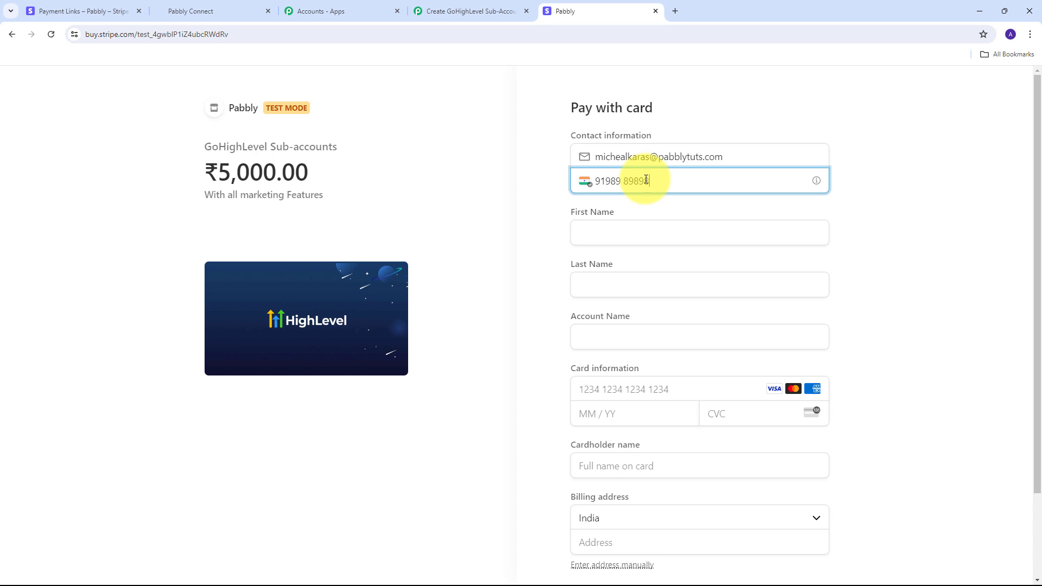
# Enter the customer's first name, last name and account name
pyautogui.click(622, 228)
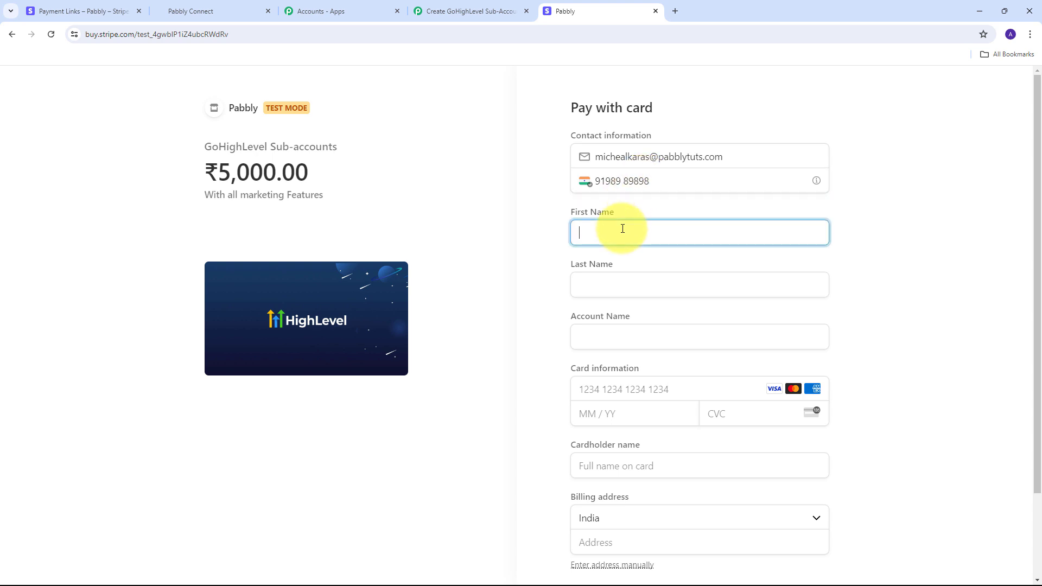
pyautogui.press('Tab')
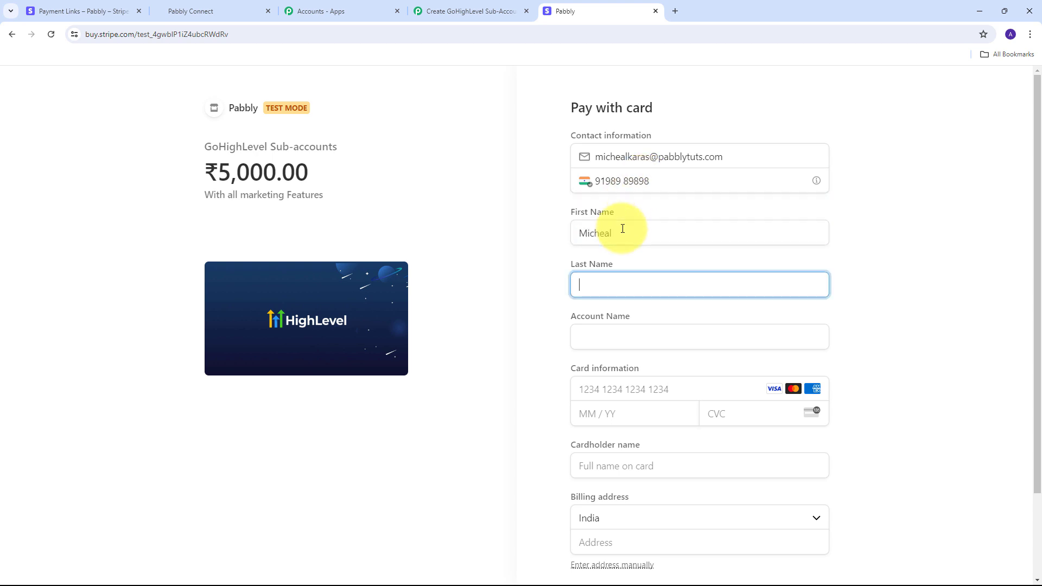
pyautogui.press('Tab')
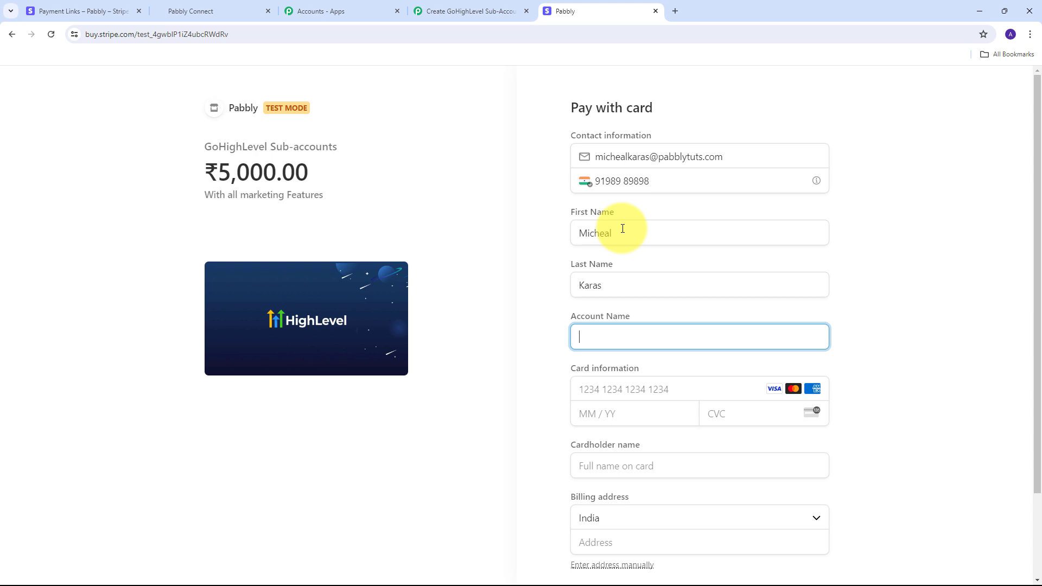
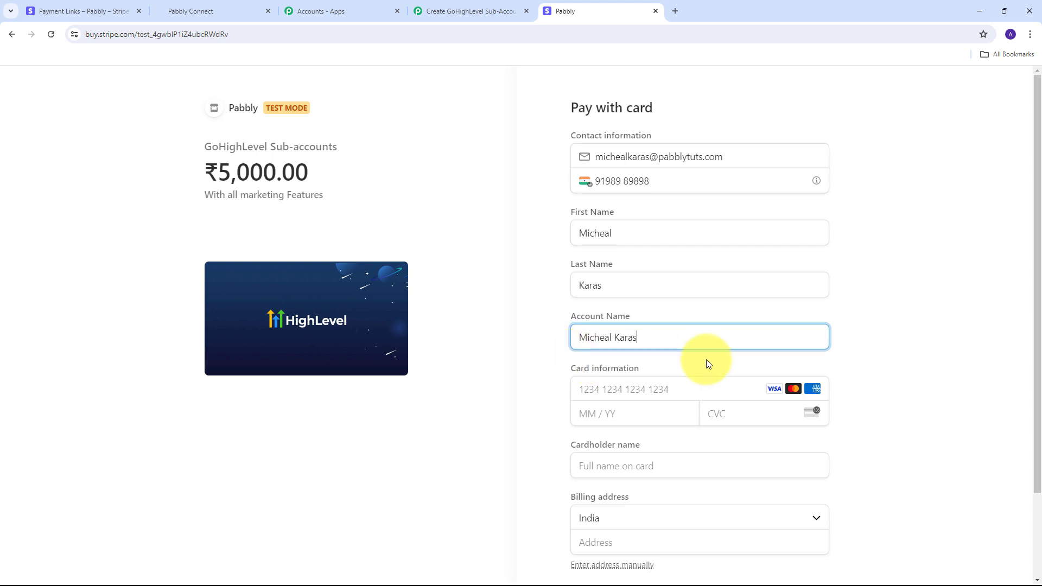
pyautogui.scroll(-1, 594, 331)
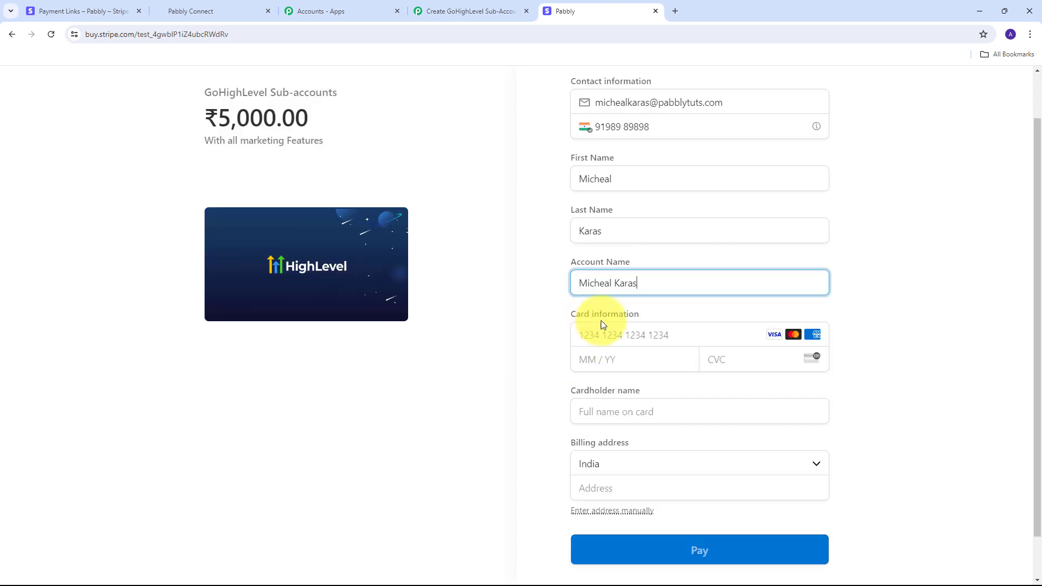
pyautogui.scroll(-1, 600, 321)
pyautogui.click(602, 289)
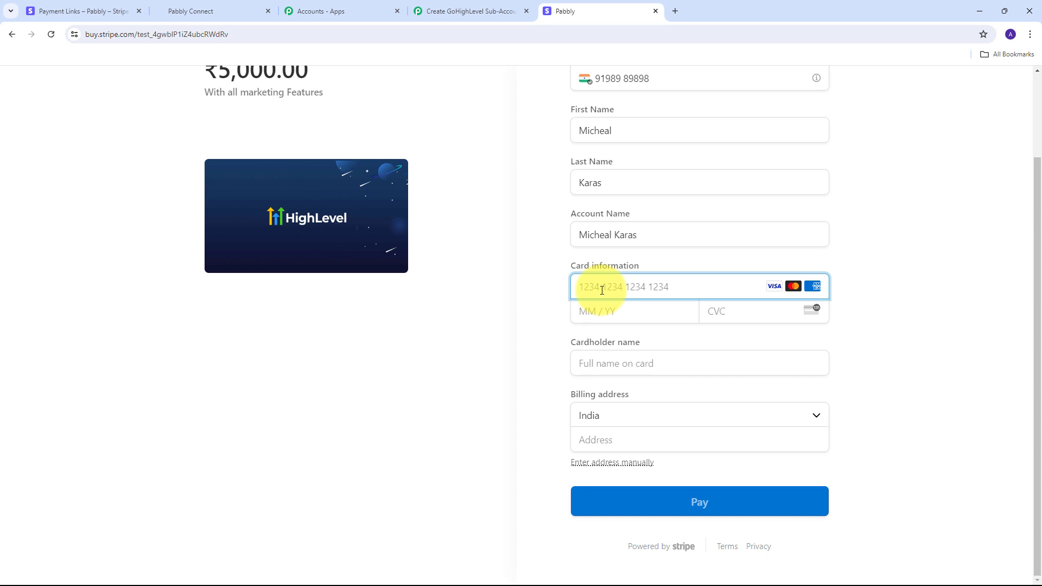
pyautogui.write('4111111111111111')
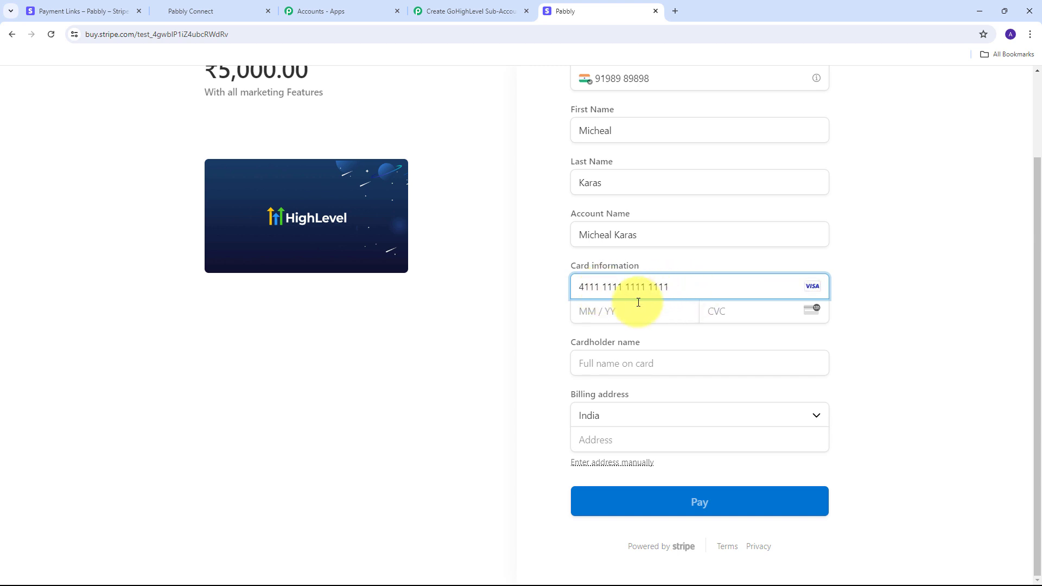
pyautogui.click(592, 313)
pyautogui.write('0226')
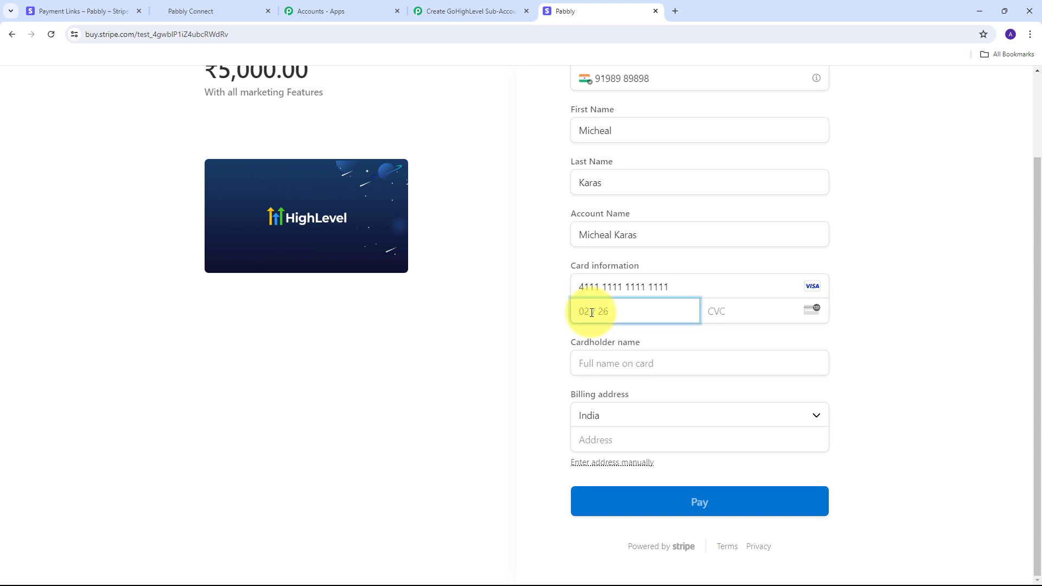
pyautogui.write('123')
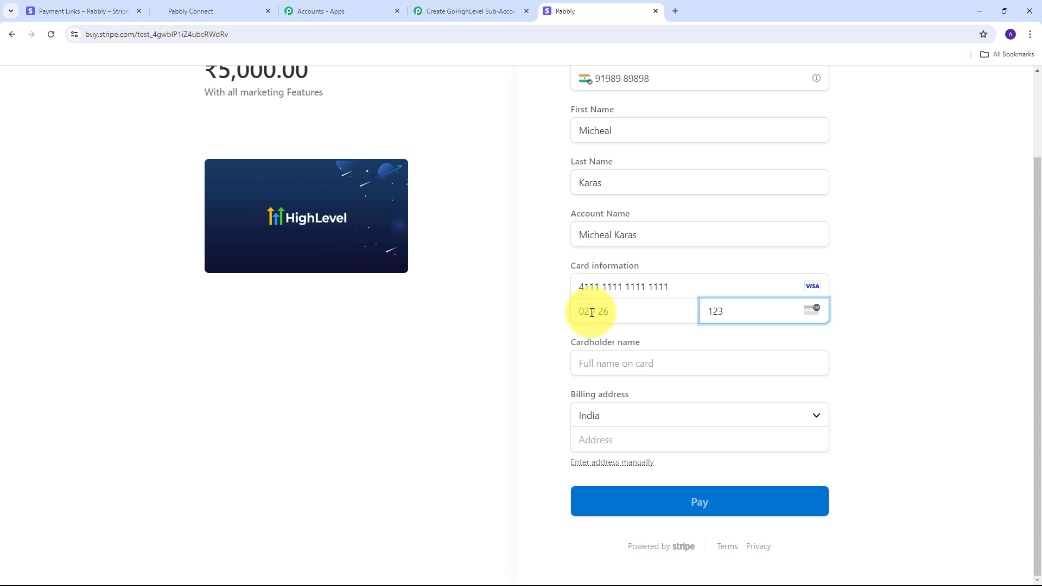
pyautogui.click(623, 362)
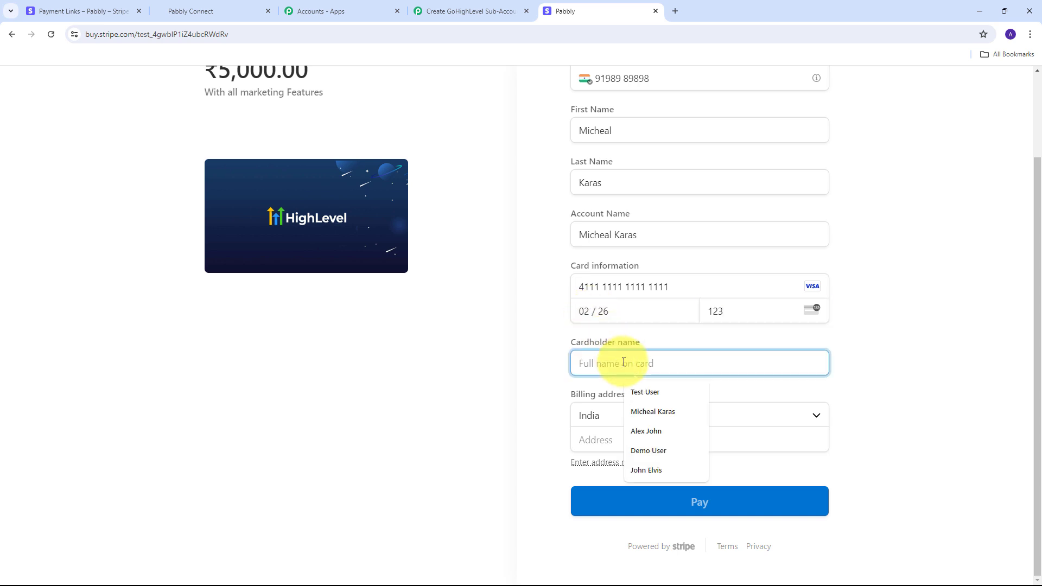
pyautogui.click(649, 411)
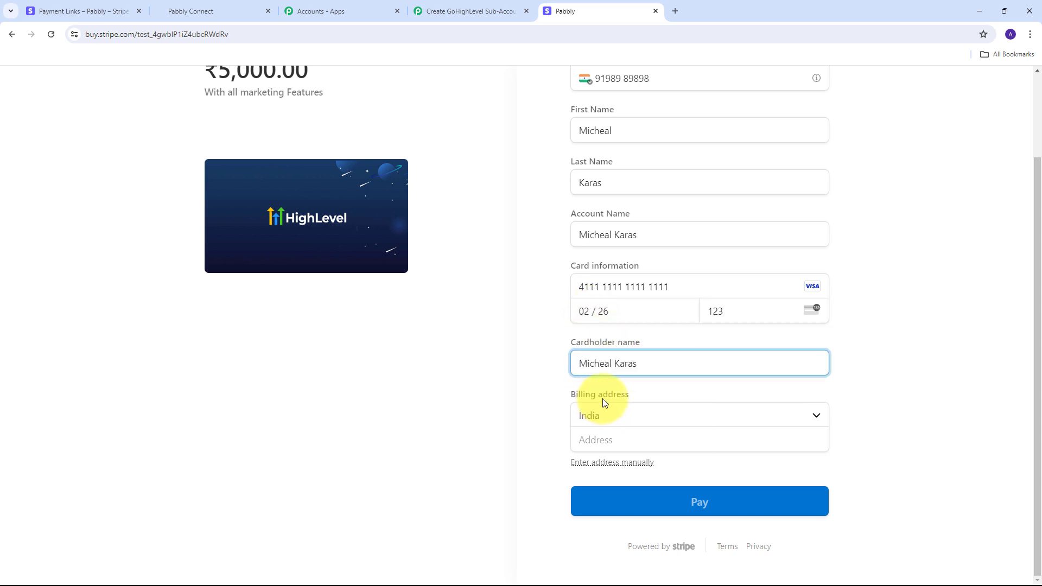
# Fill in the billing street address, city, PIN code and state
pyautogui.click(602, 438)
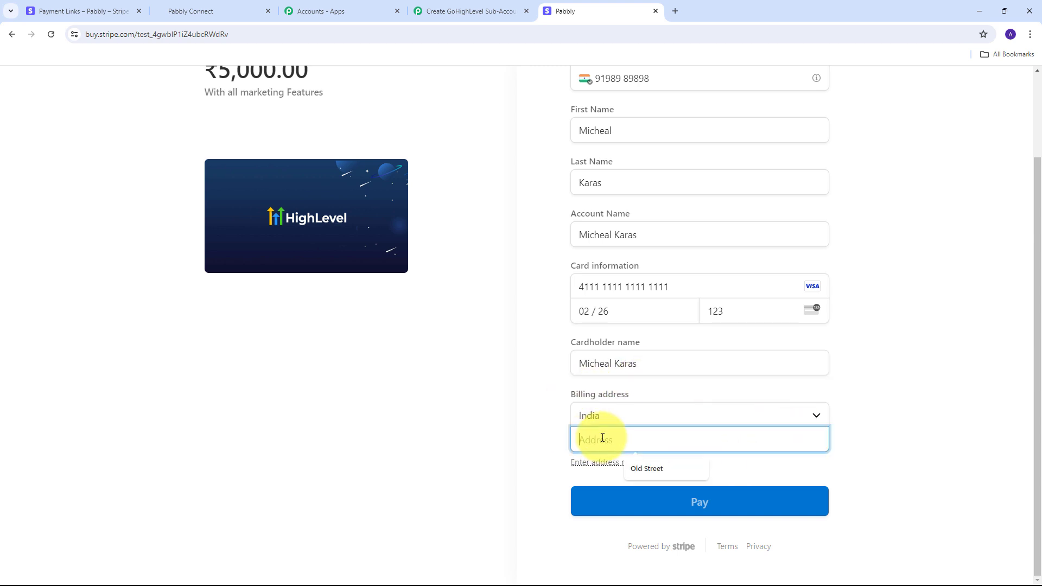
pyautogui.hotkey('ctrl', 'v')
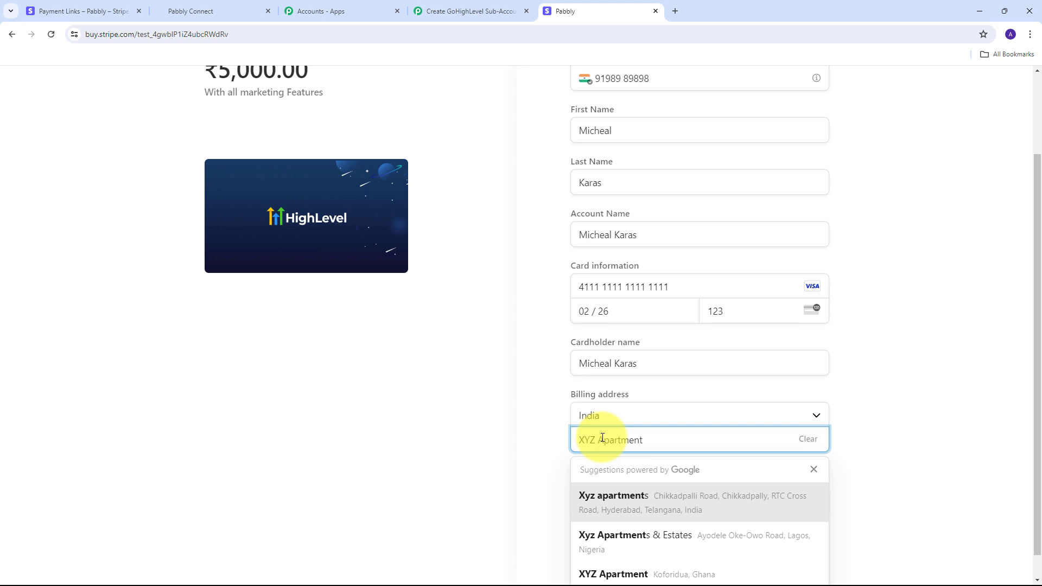
pyautogui.click(544, 430)
pyautogui.scroll(-1, 597, 435)
pyautogui.click(615, 444)
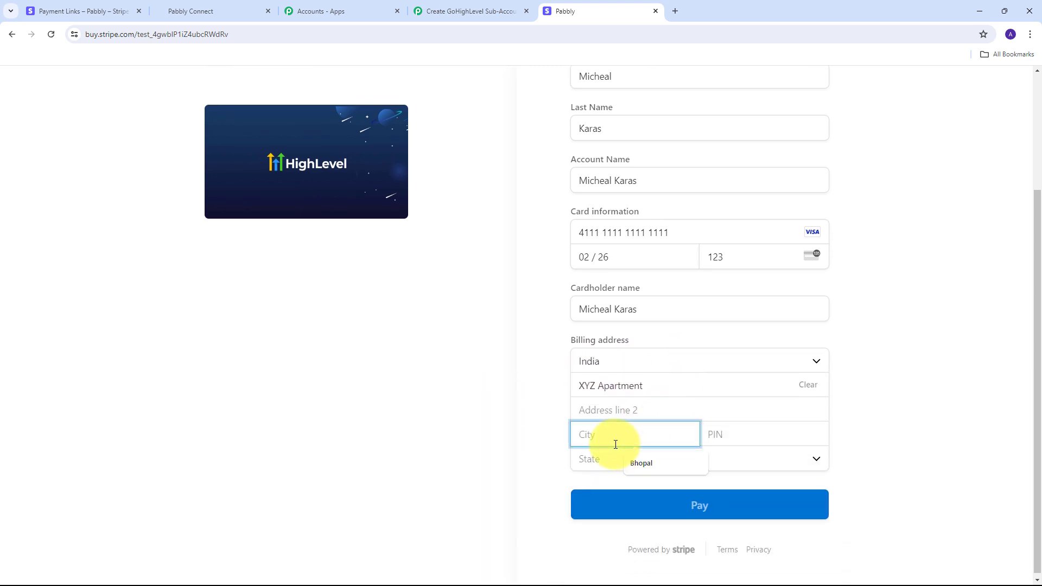
pyautogui.hotkey('ctrl', 'v')
pyautogui.press('Tab')
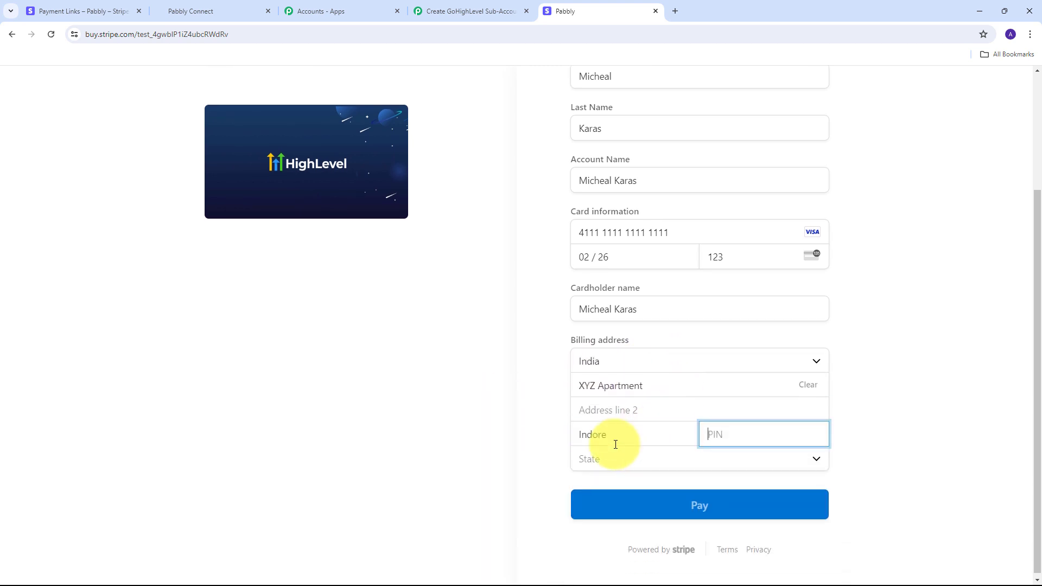
pyautogui.write('411111')
pyautogui.click(813, 460)
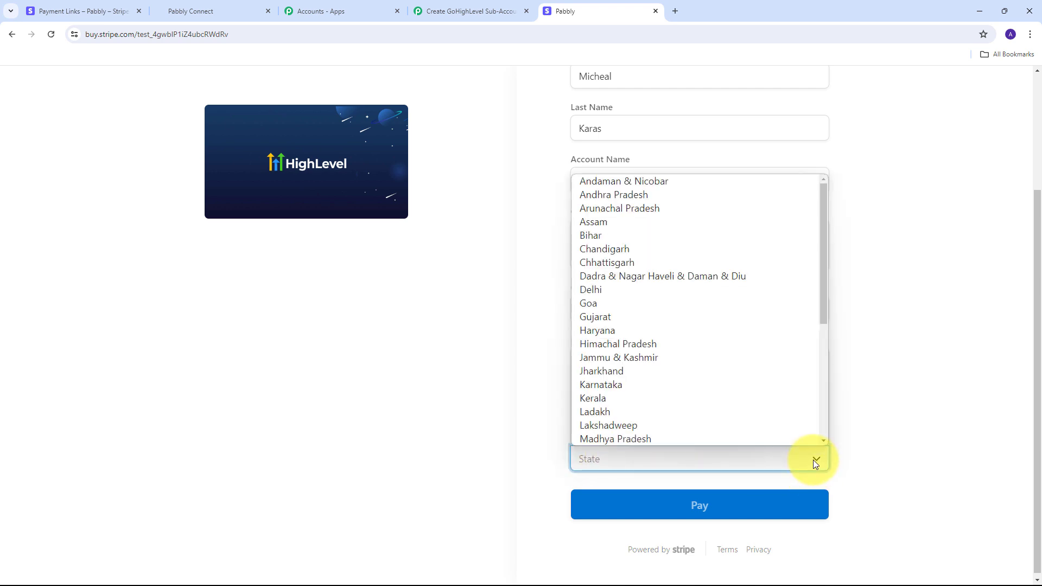
pyautogui.click(637, 438)
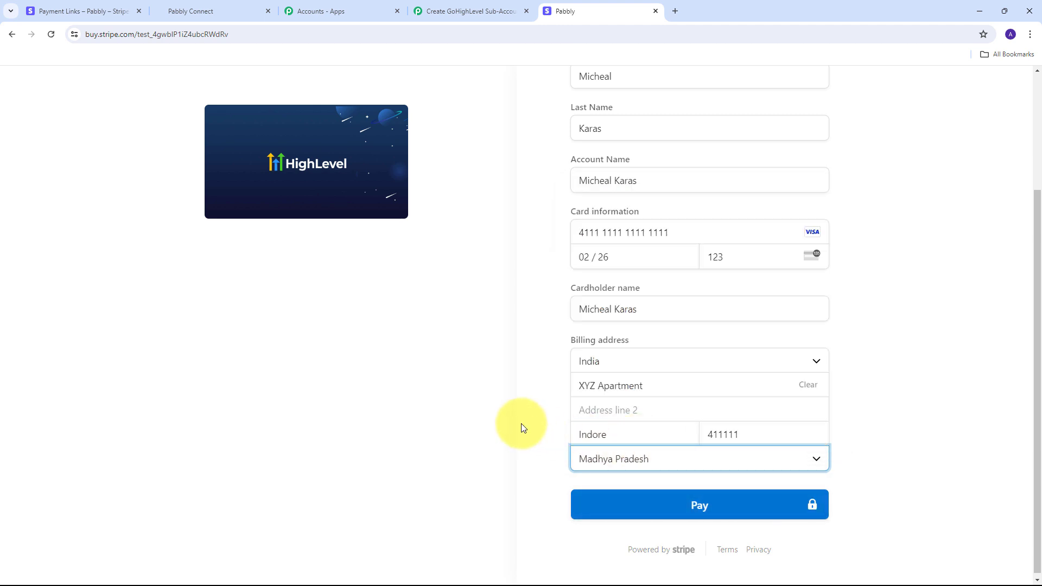
# Pay the ₹5,000.00 and check the captured webhook in Pabbly Connect
pyautogui.scroll(3, 523, 427)
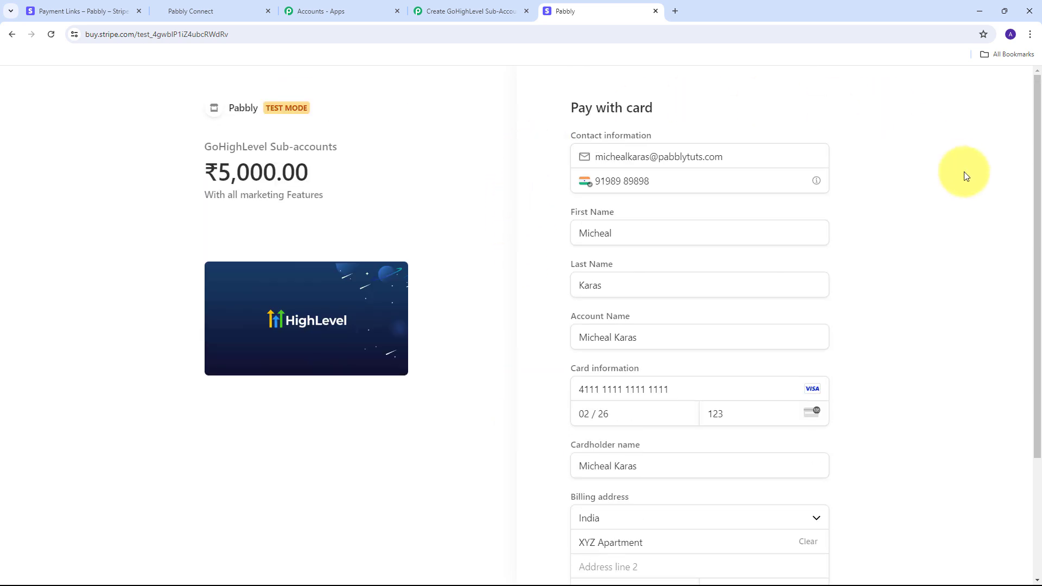
pyautogui.scroll(-3, 952, 299)
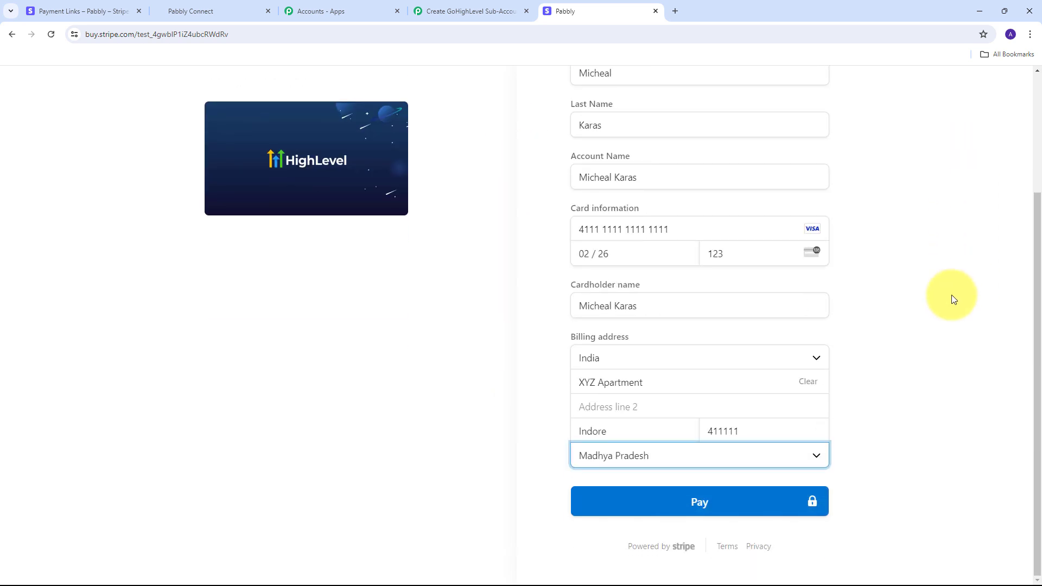
pyautogui.click(658, 505)
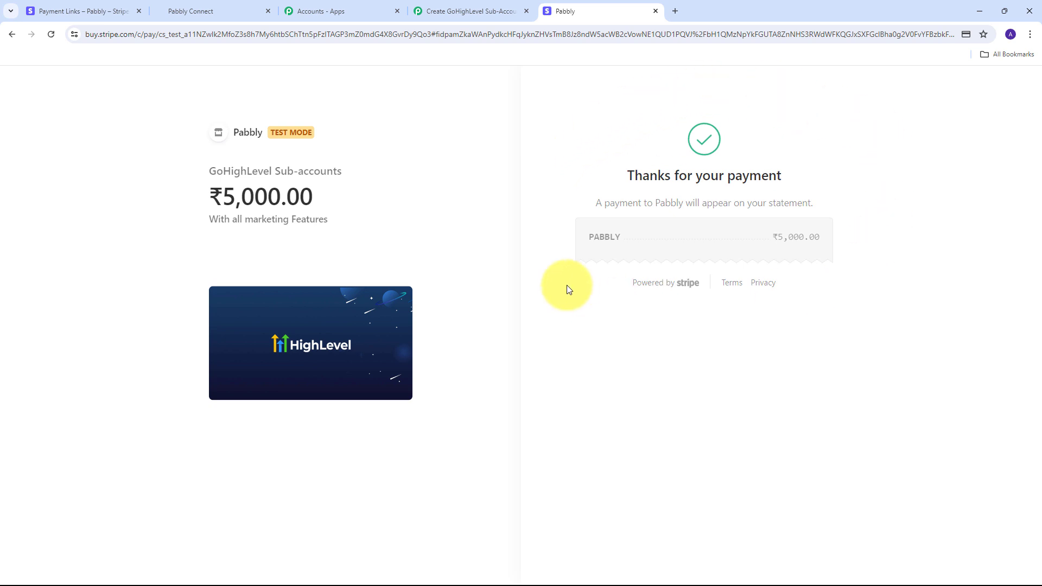
pyautogui.click(467, 11)
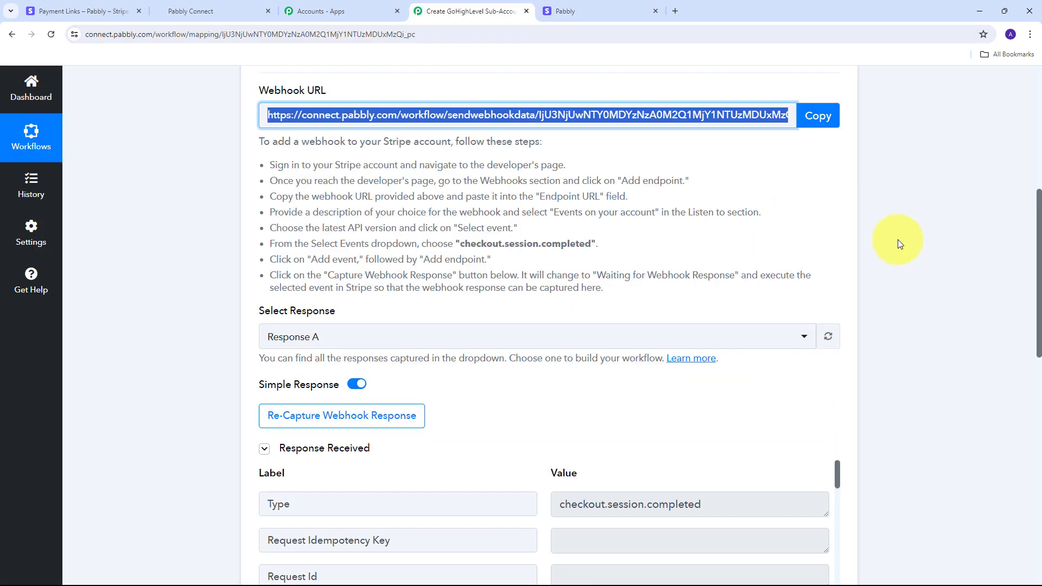
pyautogui.scroll(-5, 890, 239)
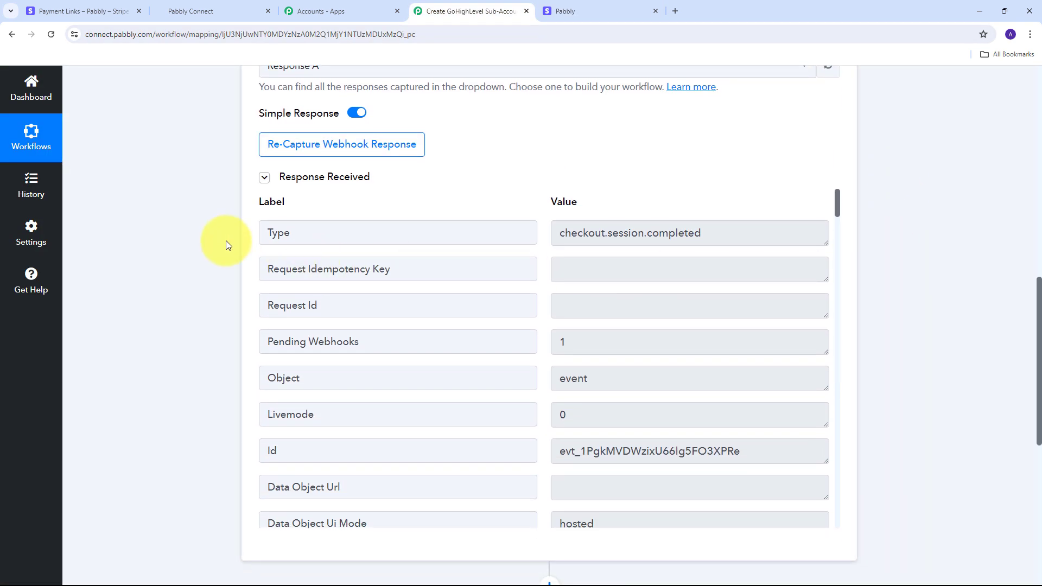
pyautogui.scroll(-8, 568, 252)
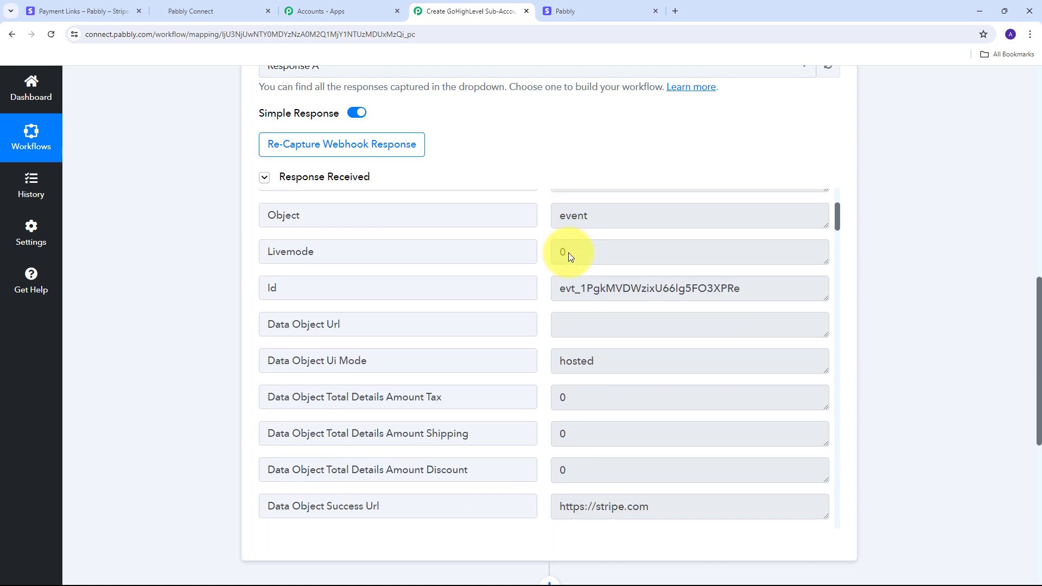
pyautogui.scroll(-3, 568, 253)
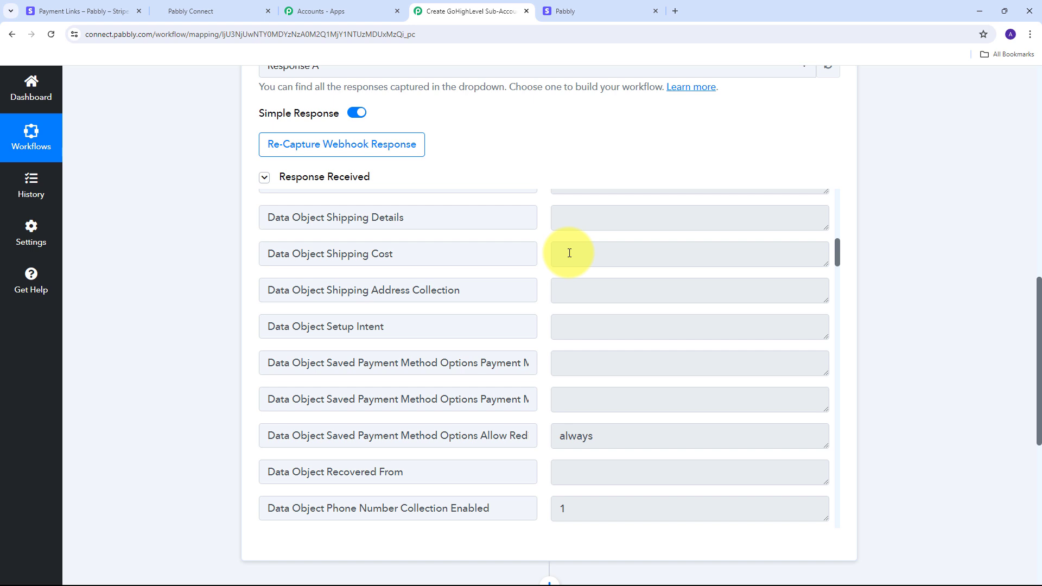
pyautogui.scroll(-5, 568, 252)
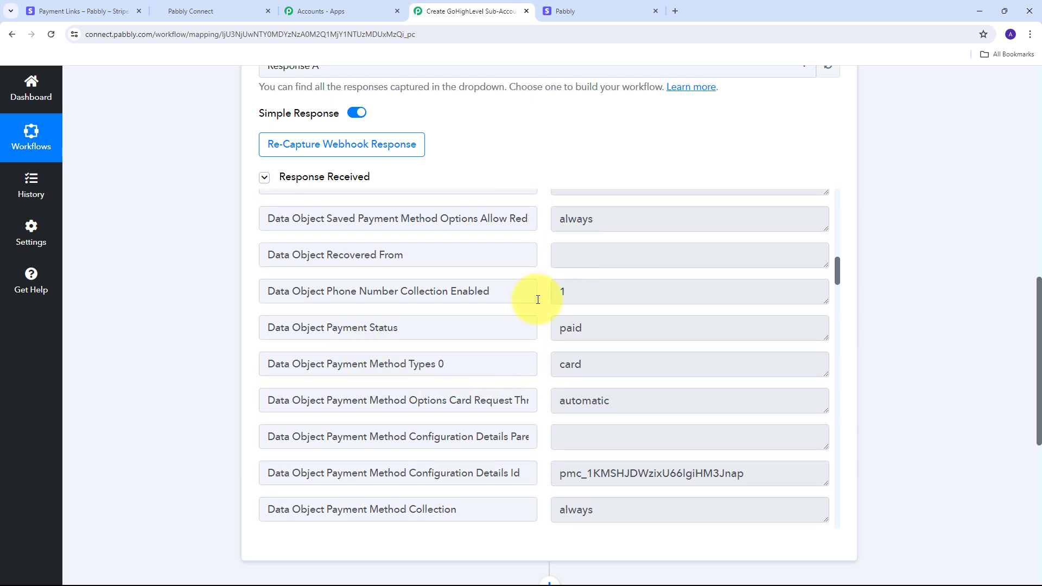
pyautogui.scroll(-4, 598, 324)
pyautogui.doubleClick(590, 331)
pyautogui.scroll(-1, 590, 331)
pyautogui.click(374, 280)
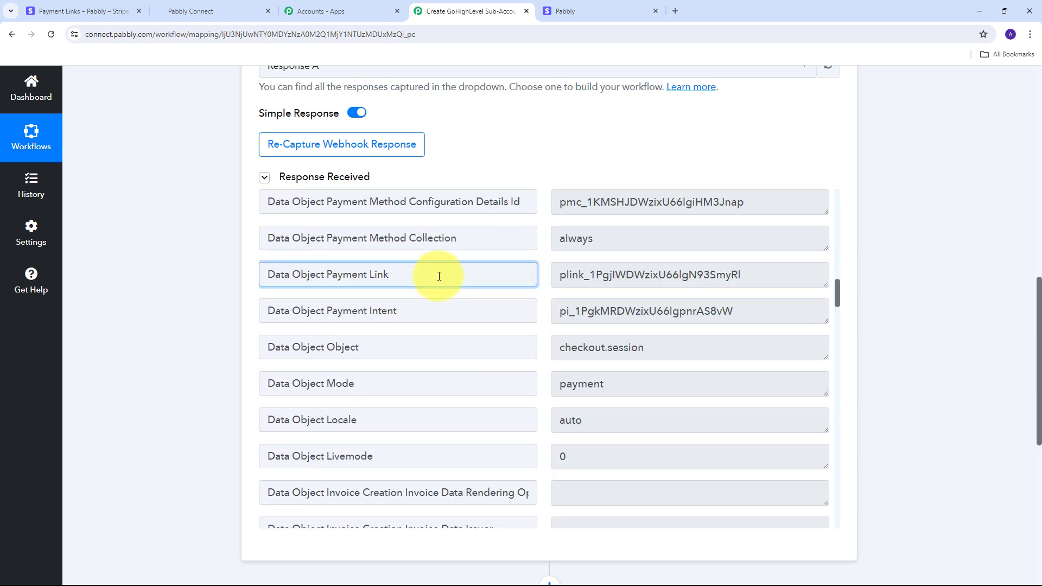
pyautogui.doubleClick(735, 276)
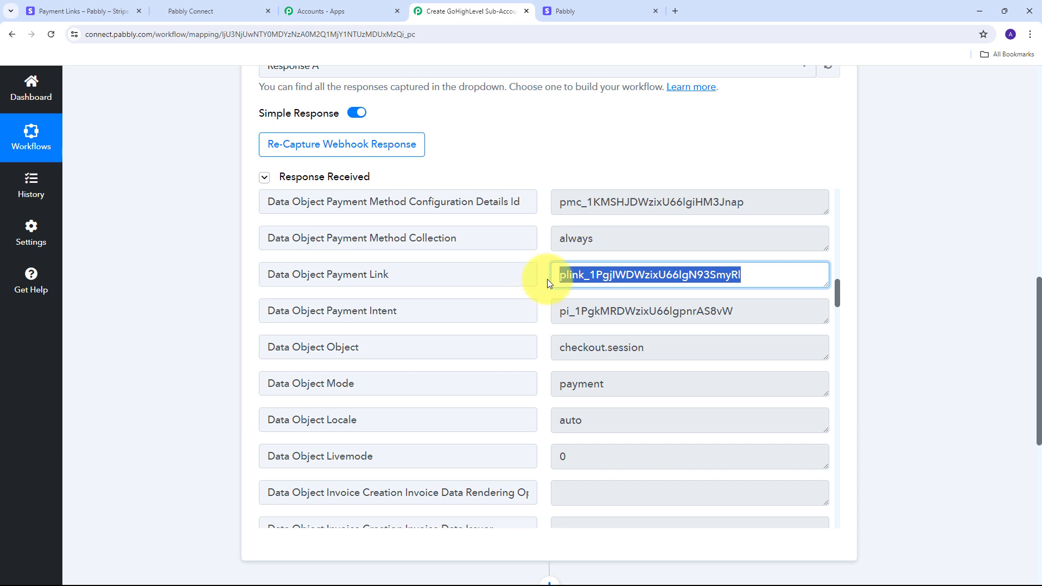
pyautogui.scroll(-8, 547, 279)
pyautogui.scroll(1, 596, 263)
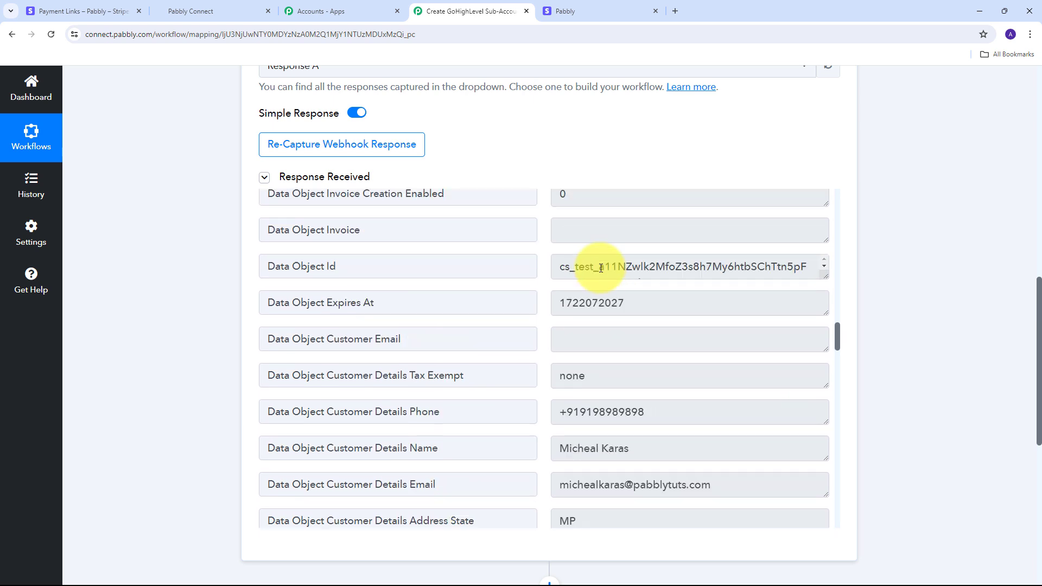
pyautogui.scroll(-3, 589, 318)
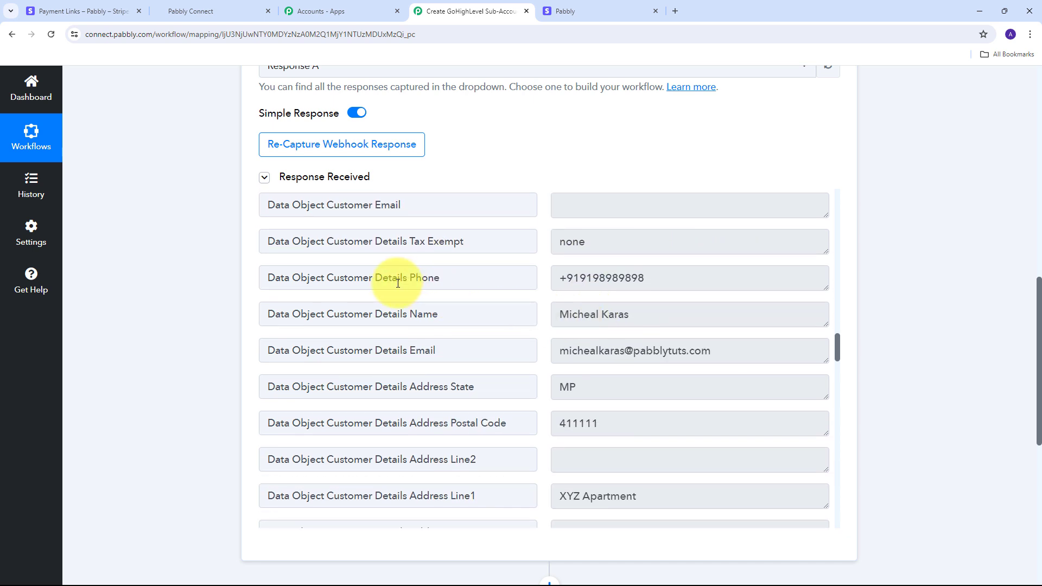
pyautogui.moveTo(649, 276); pyautogui.dragTo(526, 274)
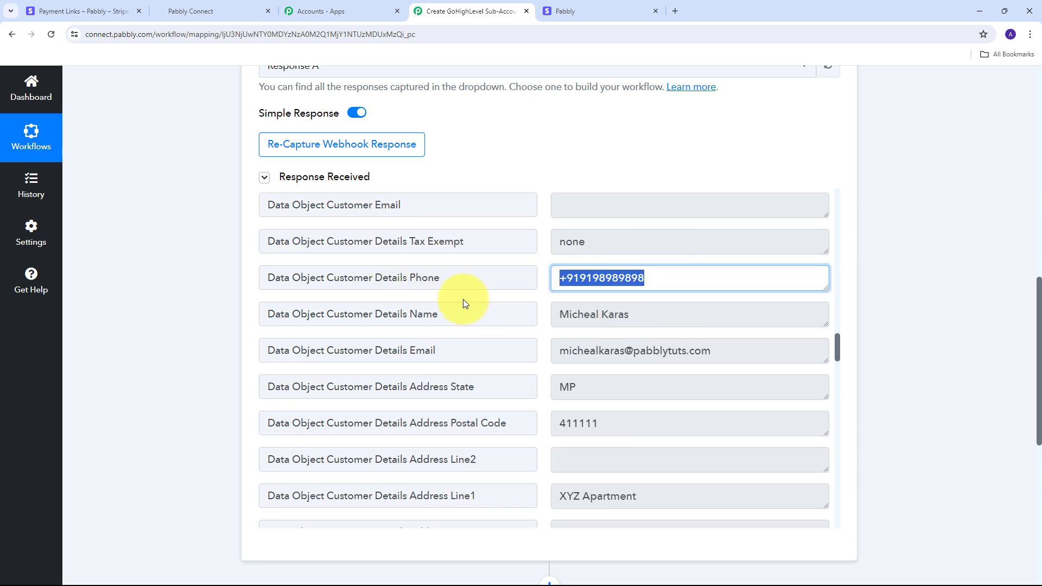
pyautogui.moveTo(670, 319); pyautogui.dragTo(532, 314)
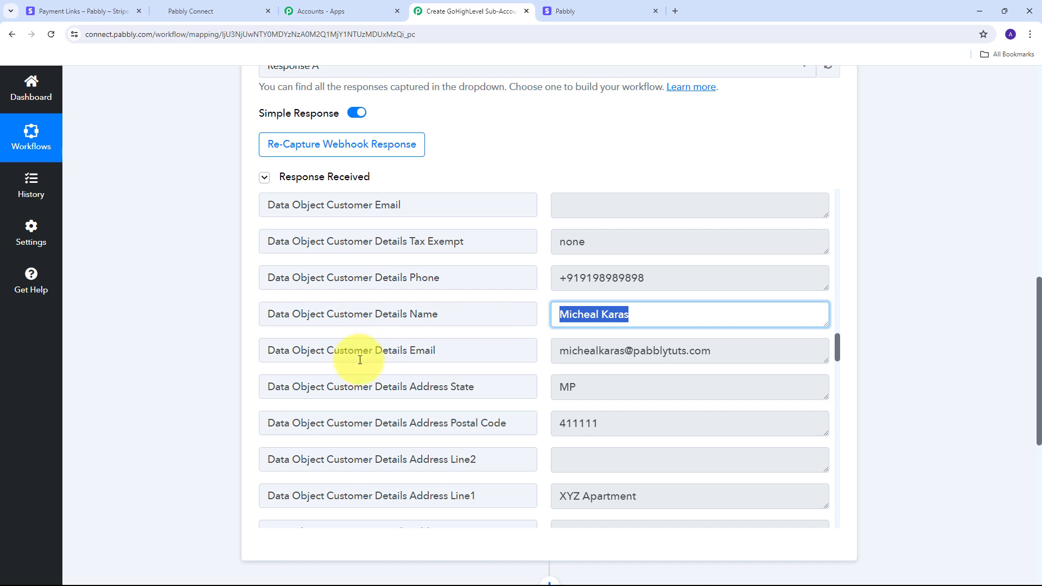
pyautogui.moveTo(772, 351); pyautogui.dragTo(400, 328)
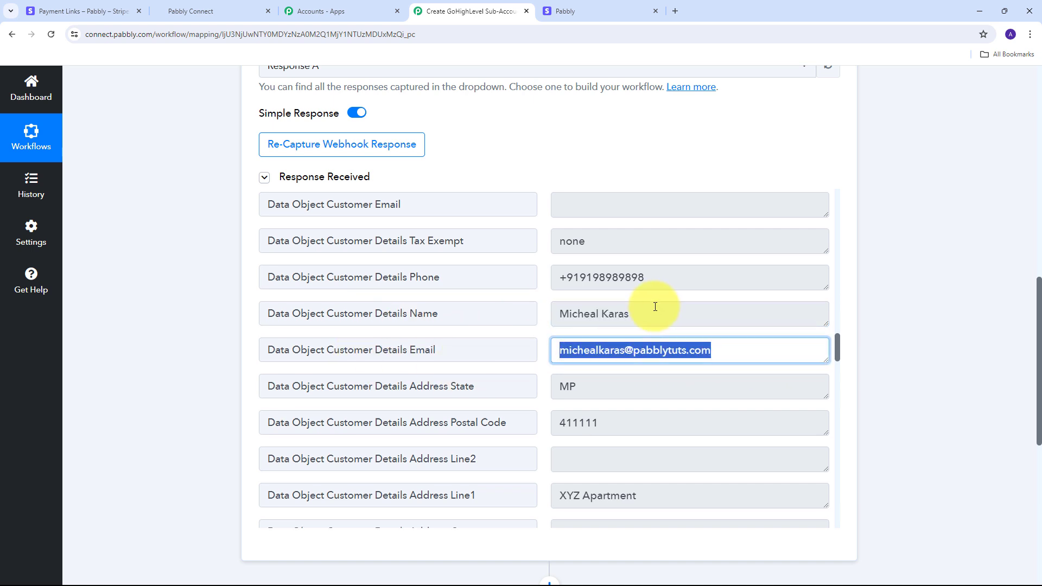
pyautogui.scroll(-2, 389, 282)
pyautogui.moveTo(629, 280); pyautogui.dragTo(480, 275)
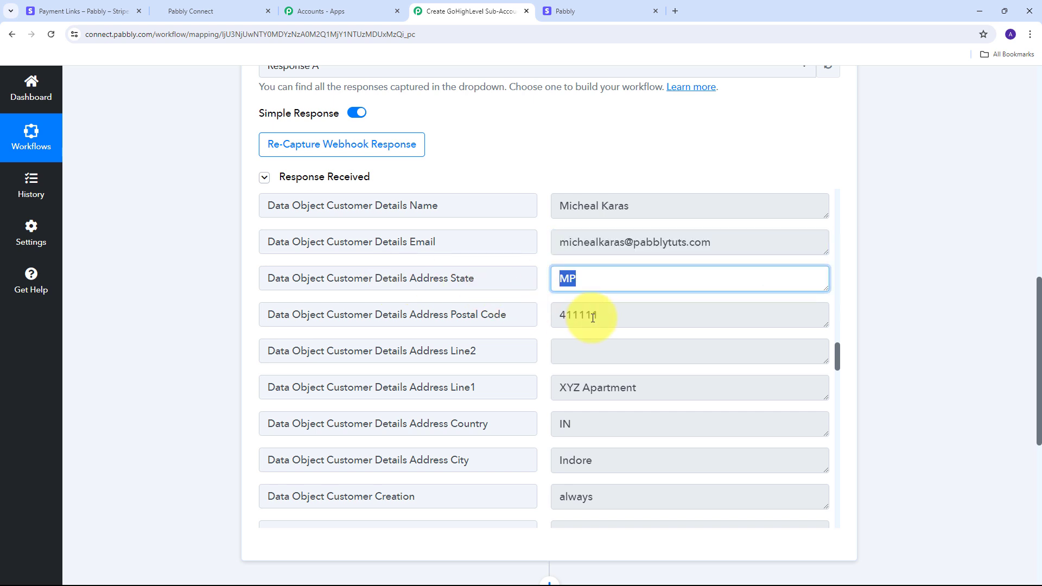
pyautogui.moveTo(658, 315); pyautogui.dragTo(423, 317)
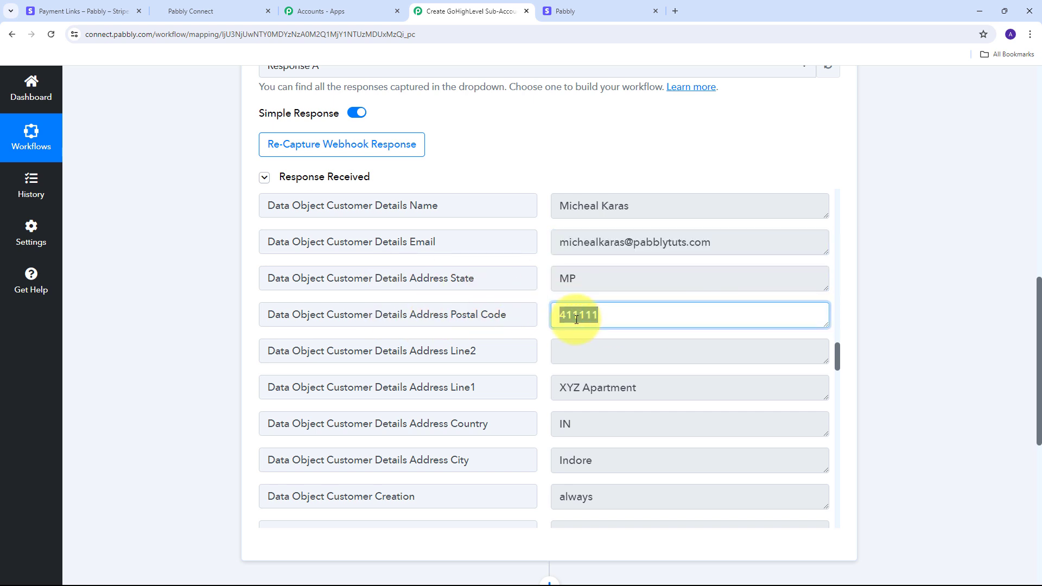
pyautogui.scroll(-1, 418, 314)
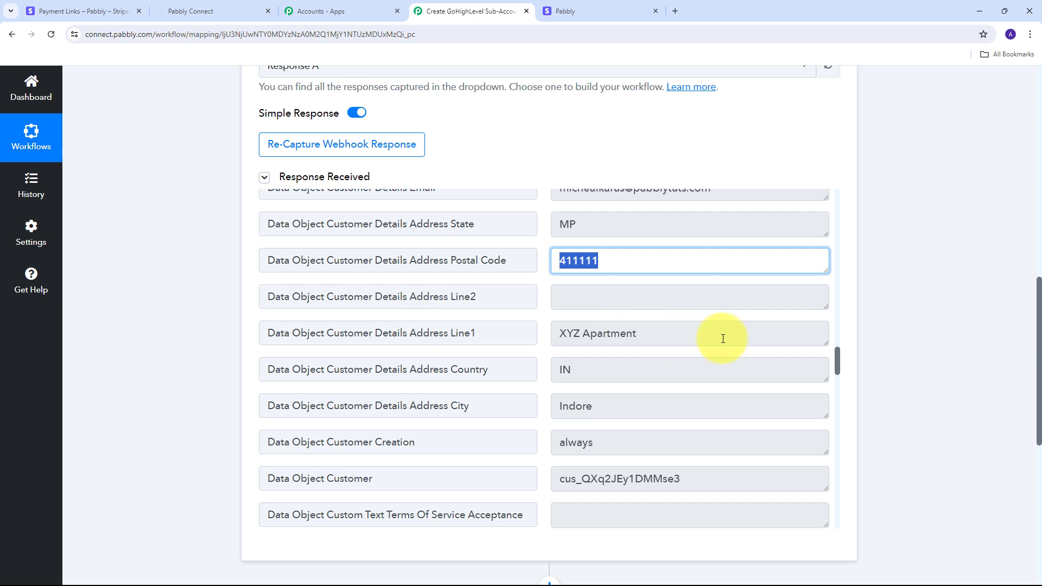
pyautogui.moveTo(723, 337); pyautogui.dragTo(539, 333)
pyautogui.scroll(-1, 646, 333)
pyautogui.moveTo(640, 317); pyautogui.dragTo(501, 319)
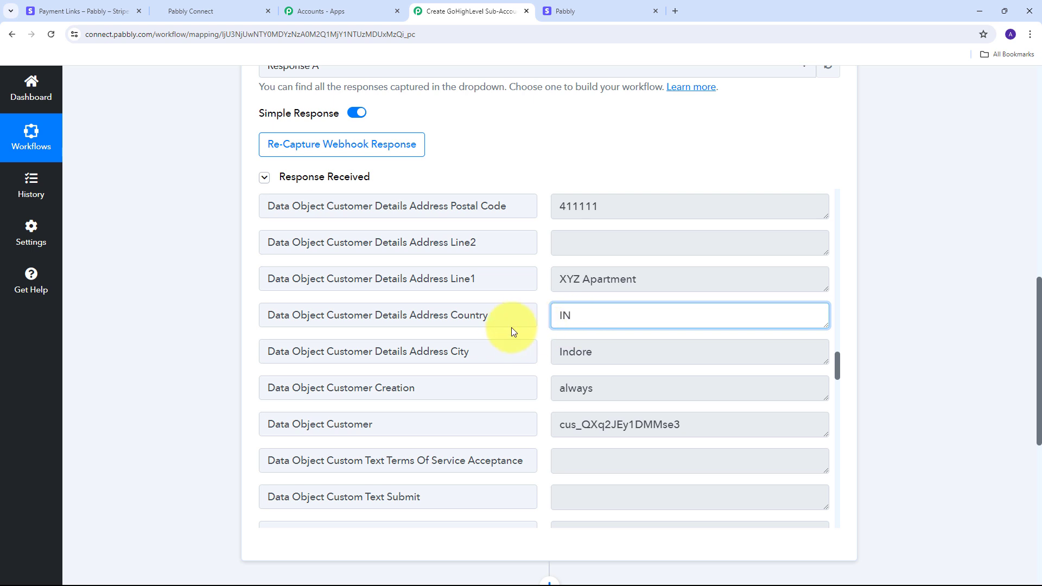
pyautogui.scroll(-1, 511, 327)
pyautogui.moveTo(668, 298); pyautogui.dragTo(477, 295)
pyautogui.click(541, 325)
pyautogui.scroll(2, 541, 326)
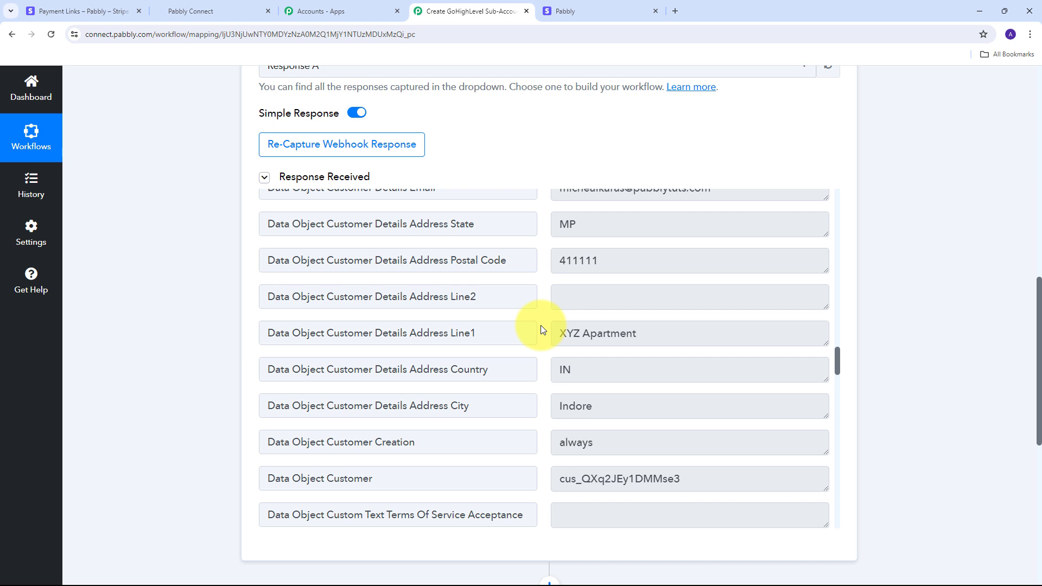
pyautogui.scroll(-2, 906, 284)
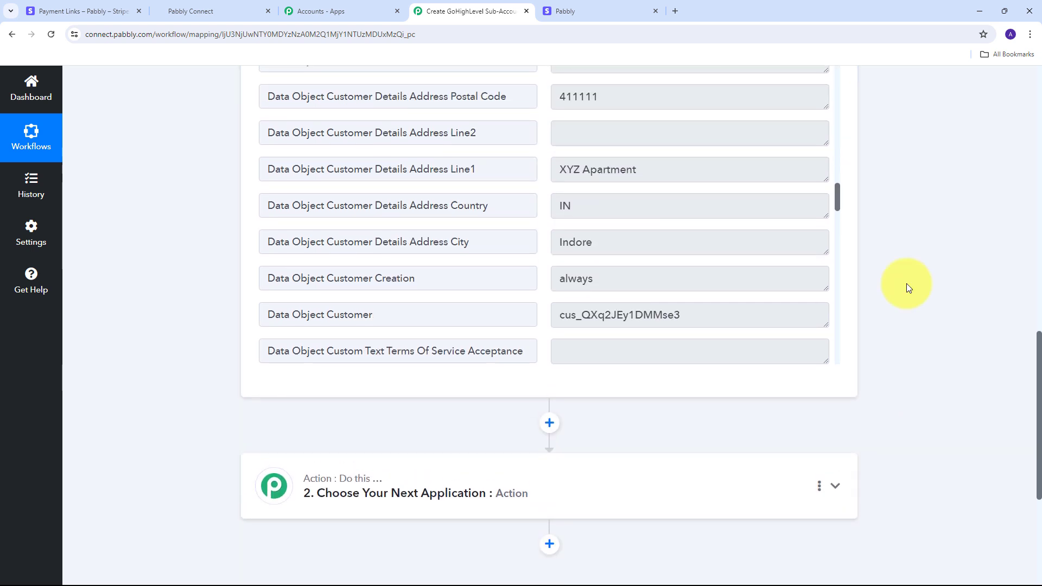
pyautogui.scroll(1, 906, 283)
pyautogui.scroll(-4, 906, 283)
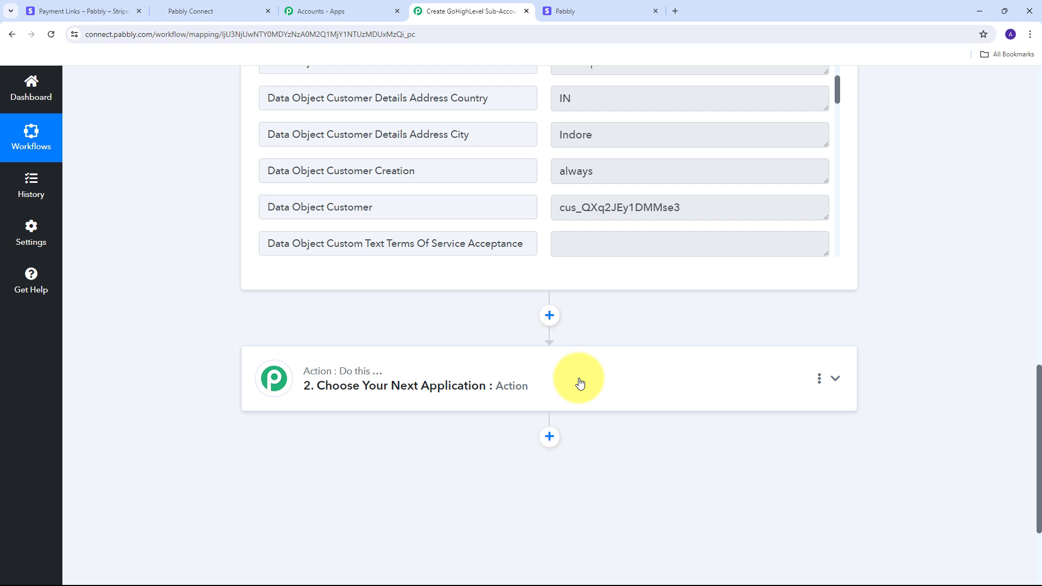
# Set step 2 to Filter (Pabbly) with the Filter Values event and connect it
pyautogui.click(836, 380)
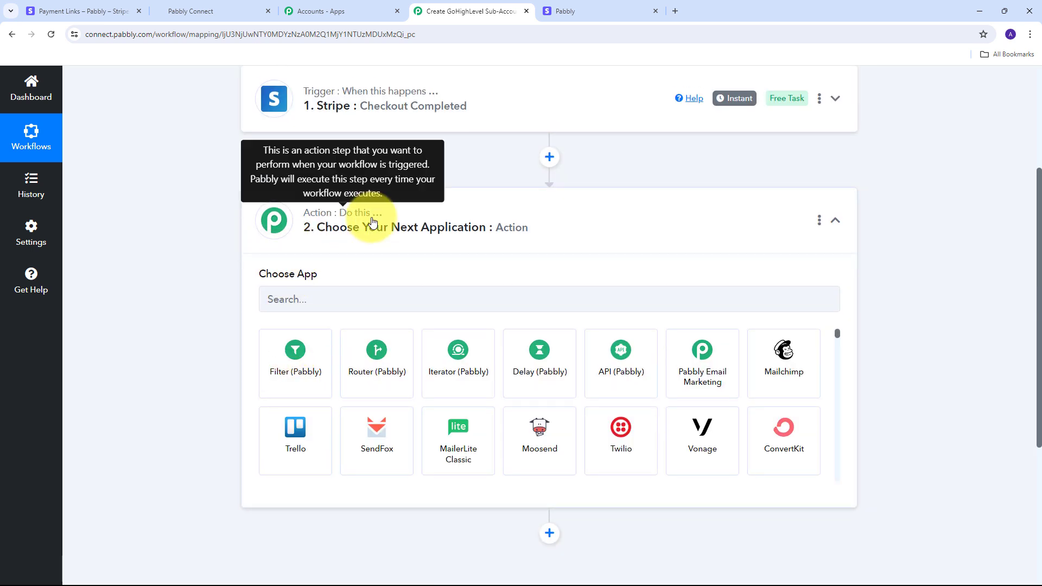
pyautogui.click(302, 355)
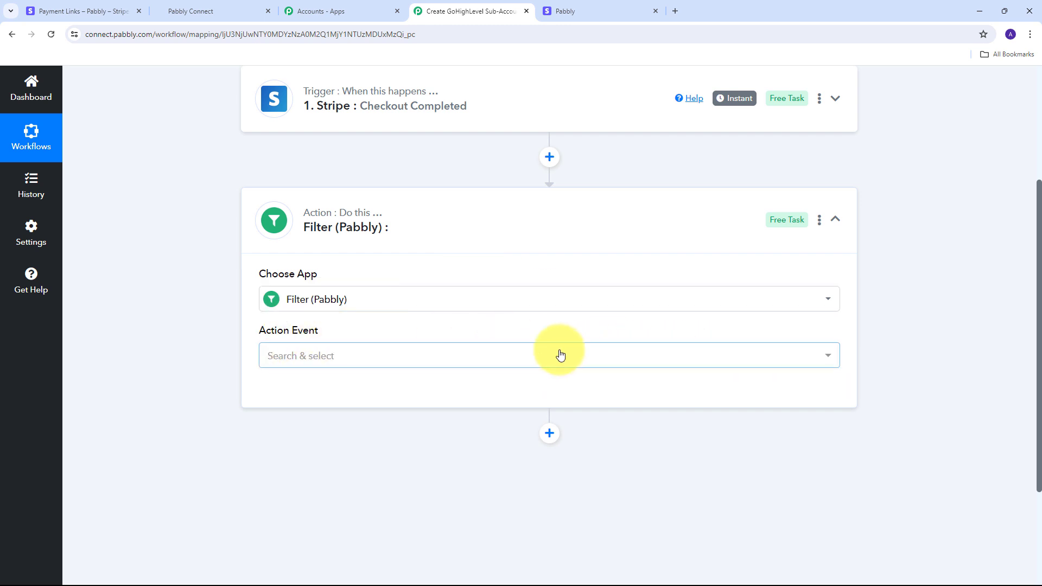
pyautogui.click(540, 354)
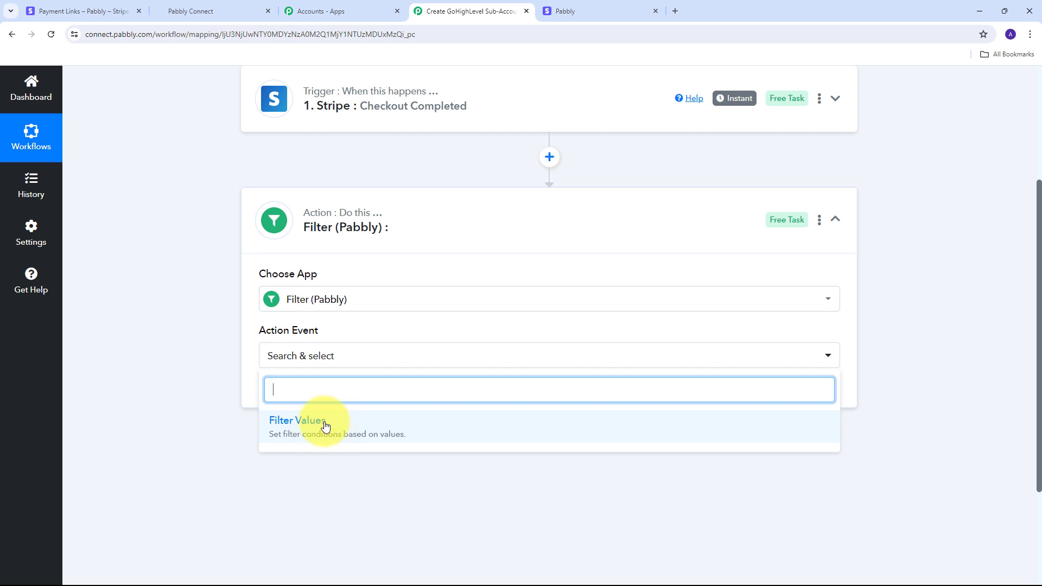
pyautogui.click(321, 426)
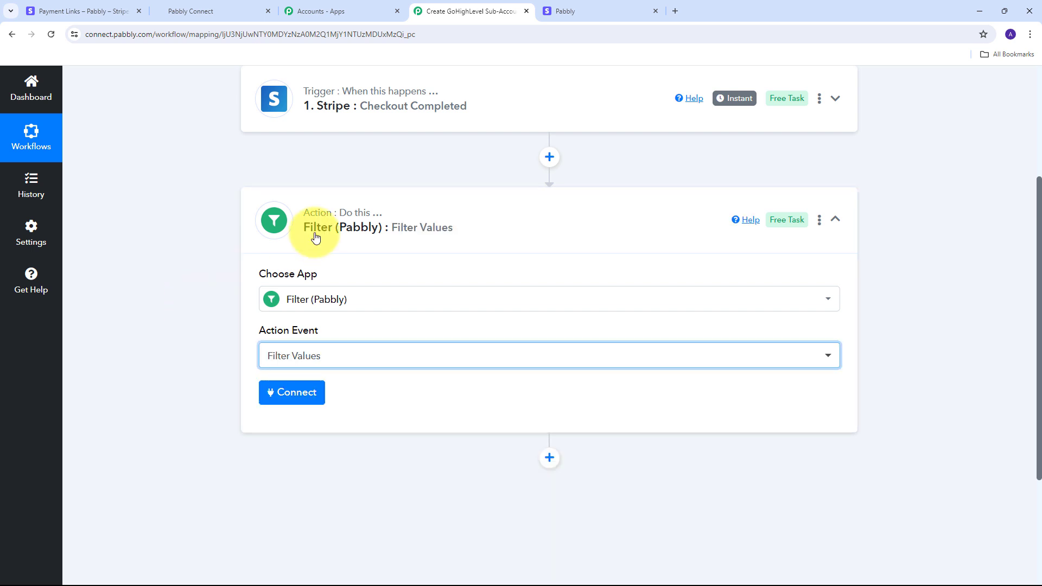
pyautogui.click(312, 397)
pyautogui.scroll(-3, 563, 287)
pyautogui.scroll(1, 302, 279)
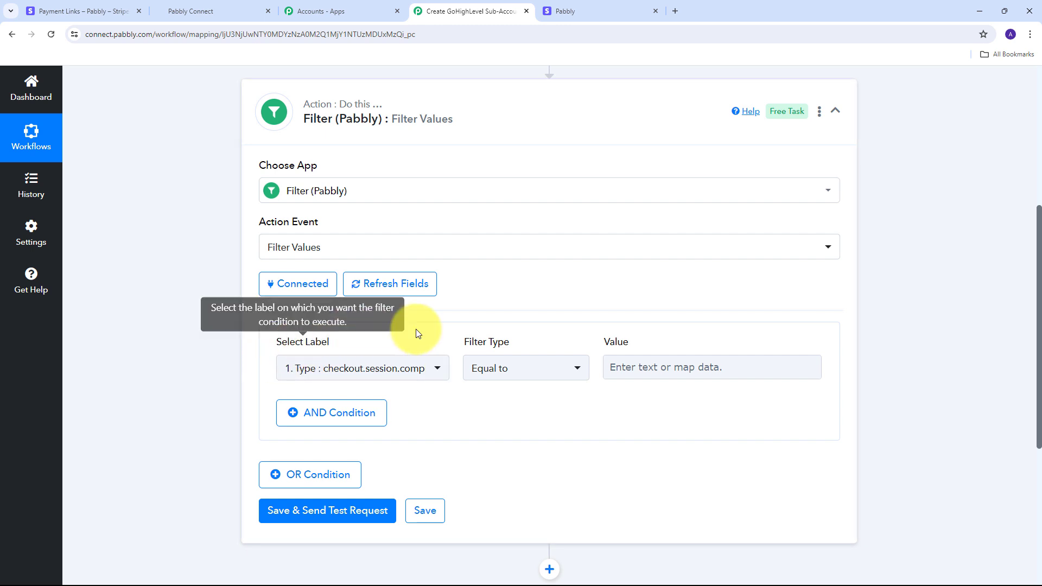
# Choose Stripe: Checkout Completed's Data Object Payment Link as the filter condition's label
pyautogui.click(427, 372)
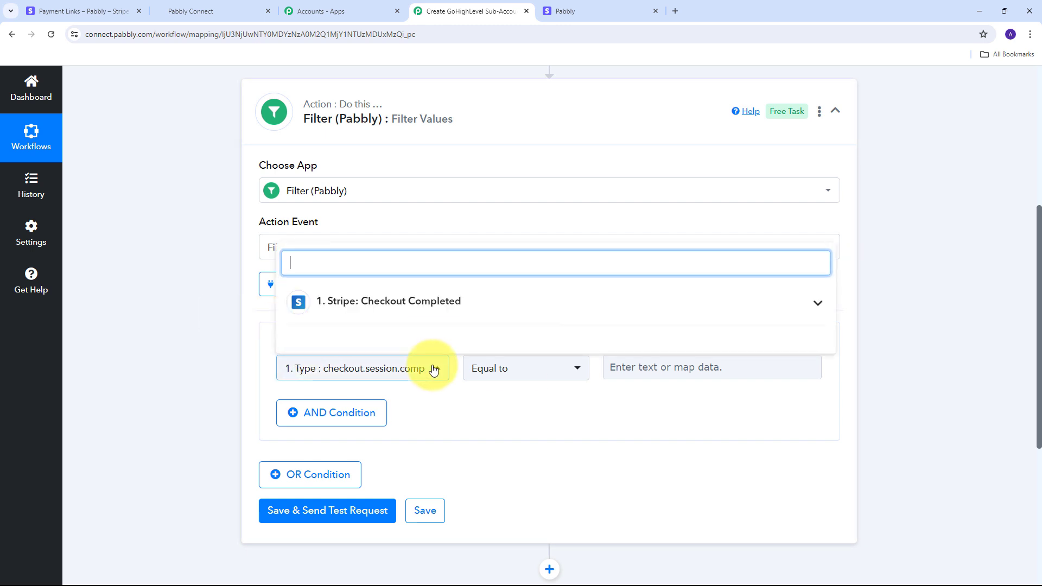
pyautogui.click(743, 315)
pyautogui.scroll(-10, 440, 380)
pyautogui.scroll(-15, 450, 373)
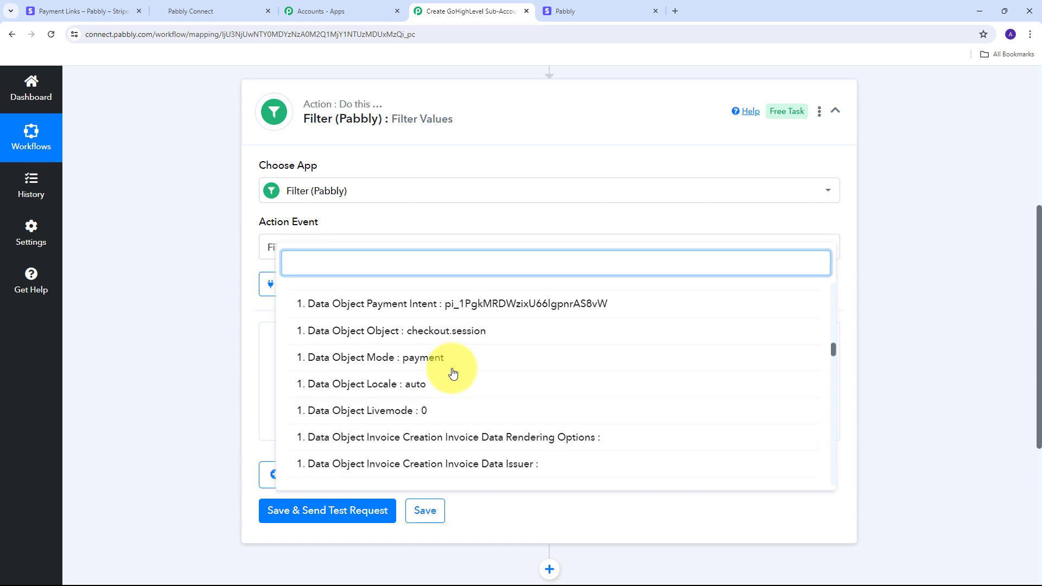
pyautogui.scroll(2, 380, 364)
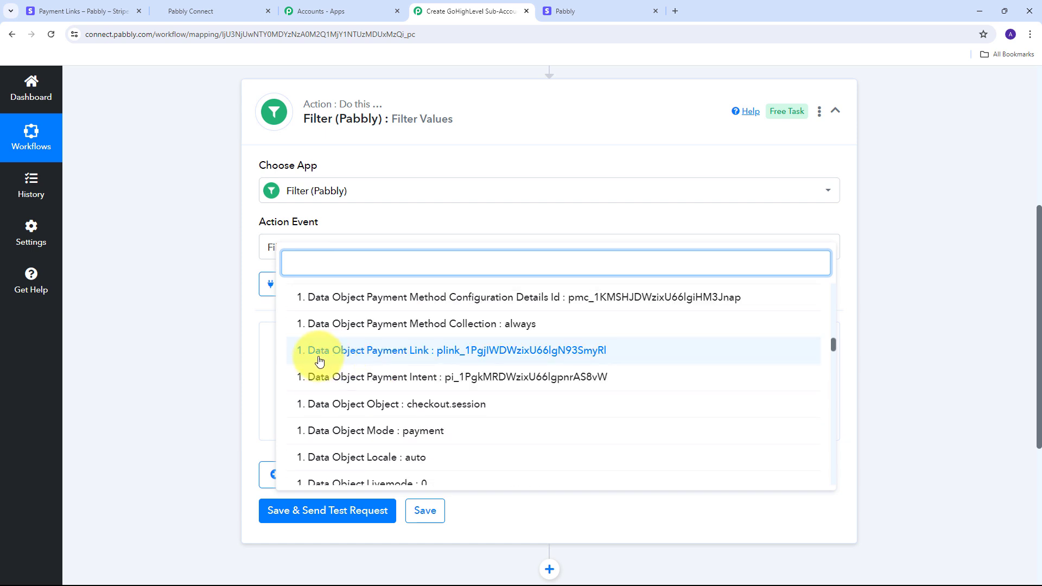
pyautogui.click(395, 353)
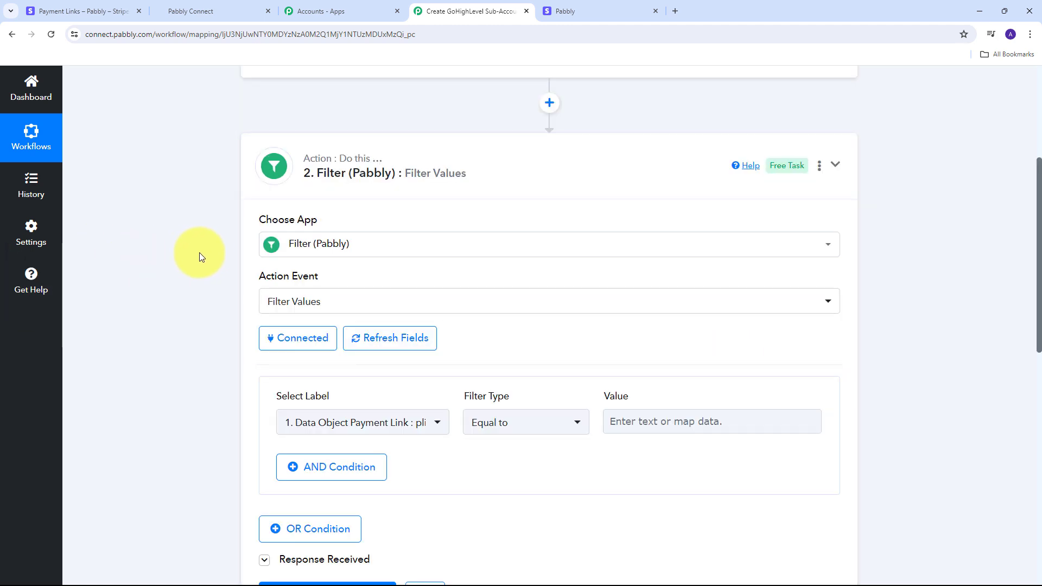
pyautogui.click(30, 11)
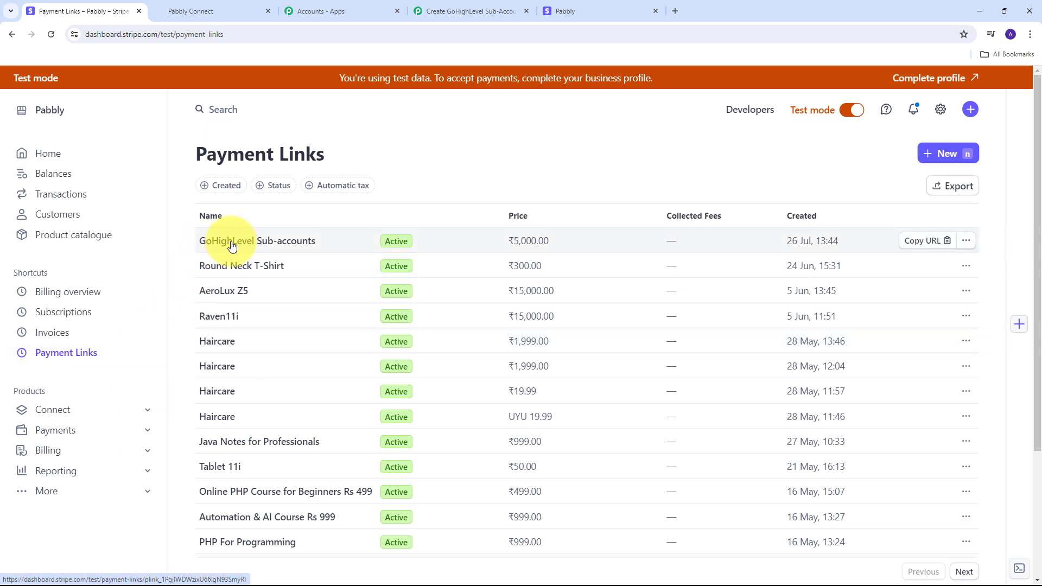
pyautogui.click(265, 242)
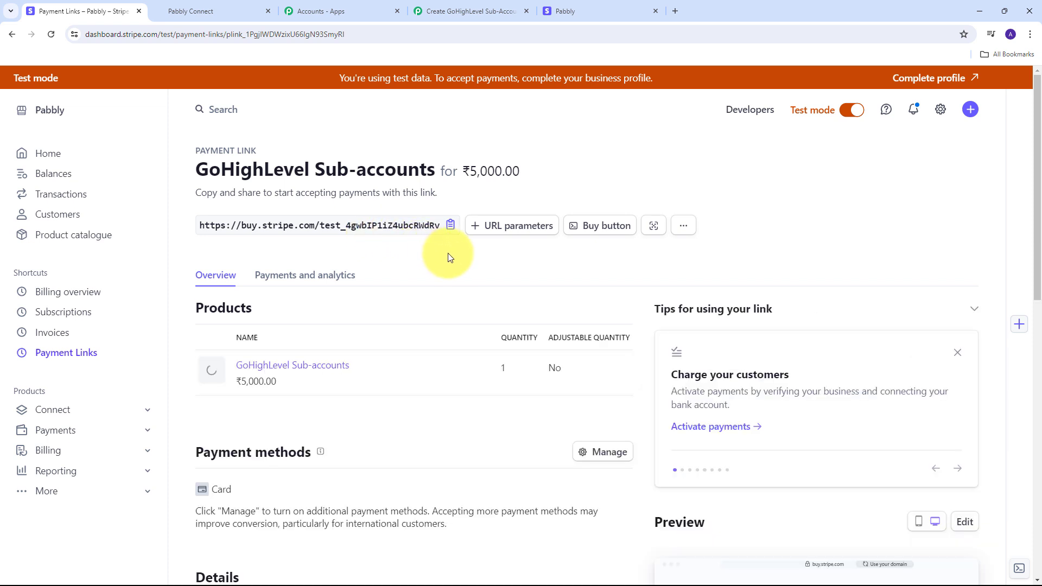
pyautogui.scroll(-8, 448, 253)
pyautogui.scroll(-3, 448, 257)
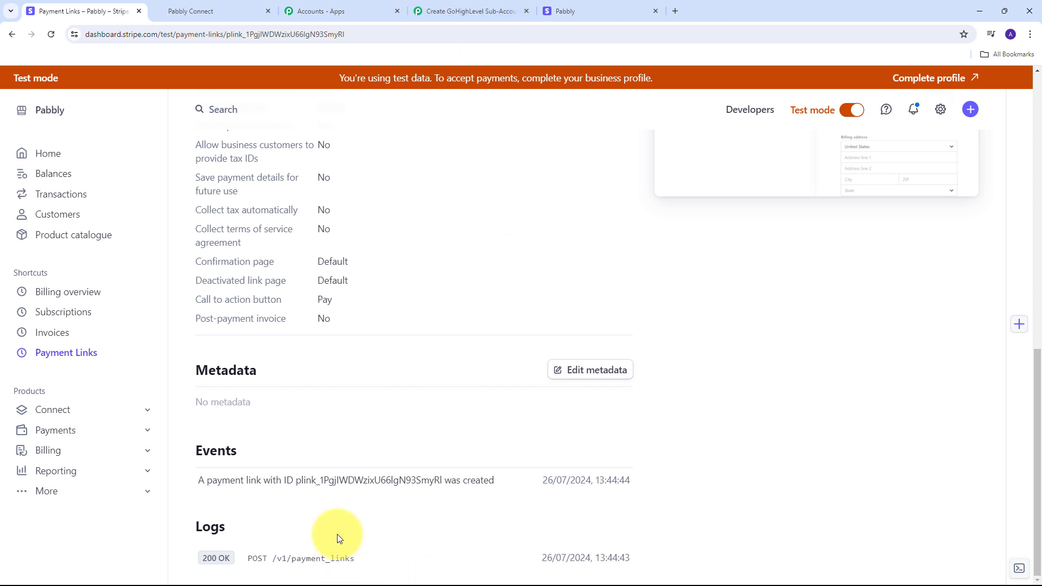
pyautogui.click(416, 5)
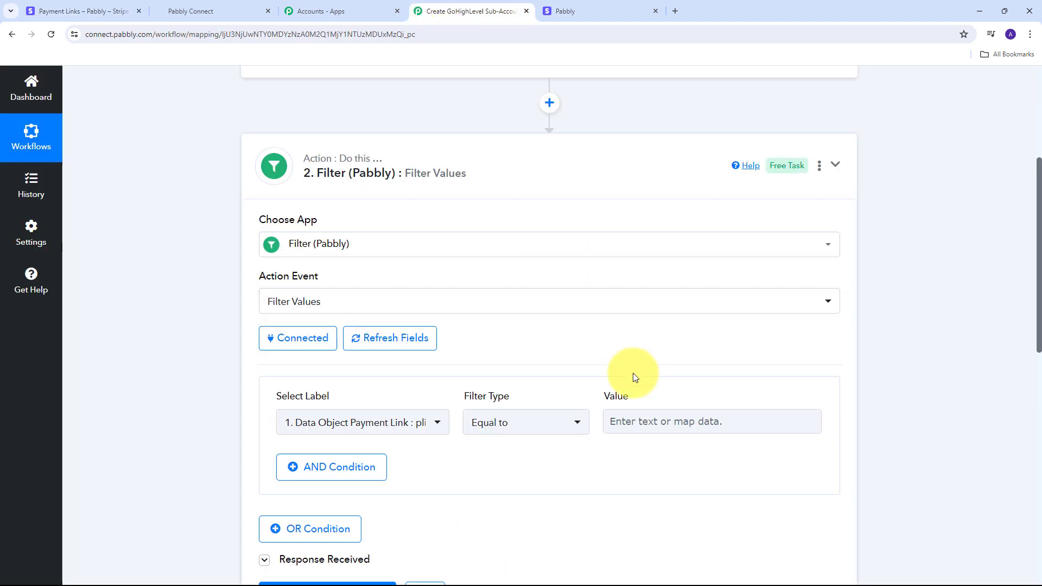
# Paste the payment link ID as the filter's comparison value
pyautogui.scroll(-1, 641, 369)
pyautogui.click(652, 367)
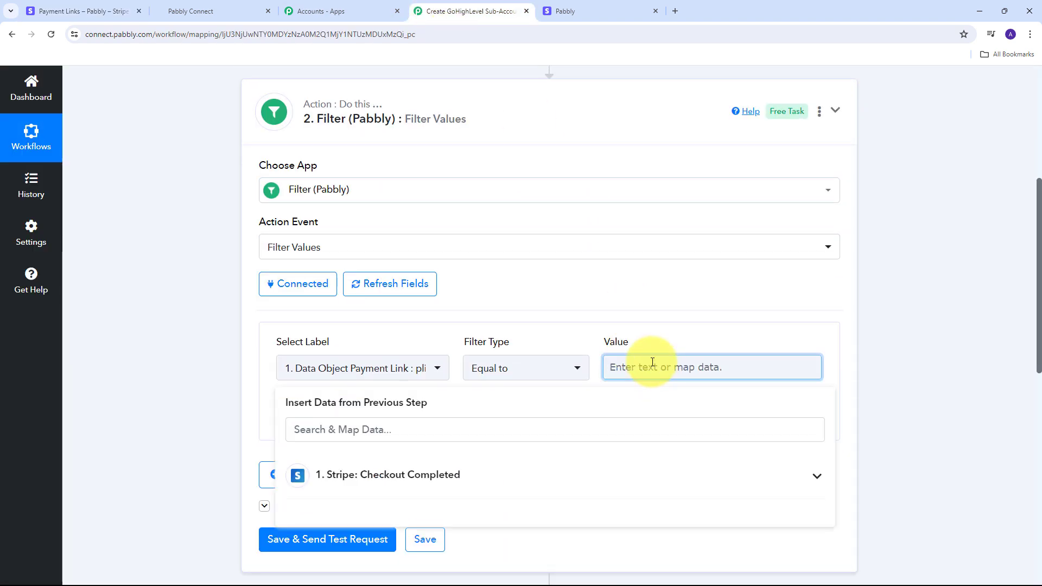
pyautogui.write('plink_1PgjIWDWzixU66lgN93SmyRl')
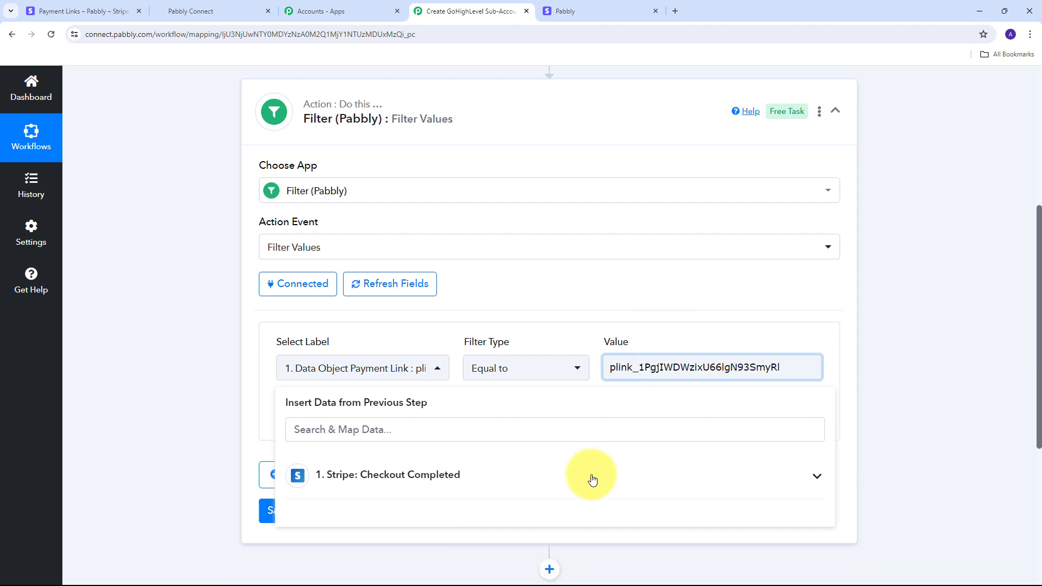
pyautogui.click(578, 319)
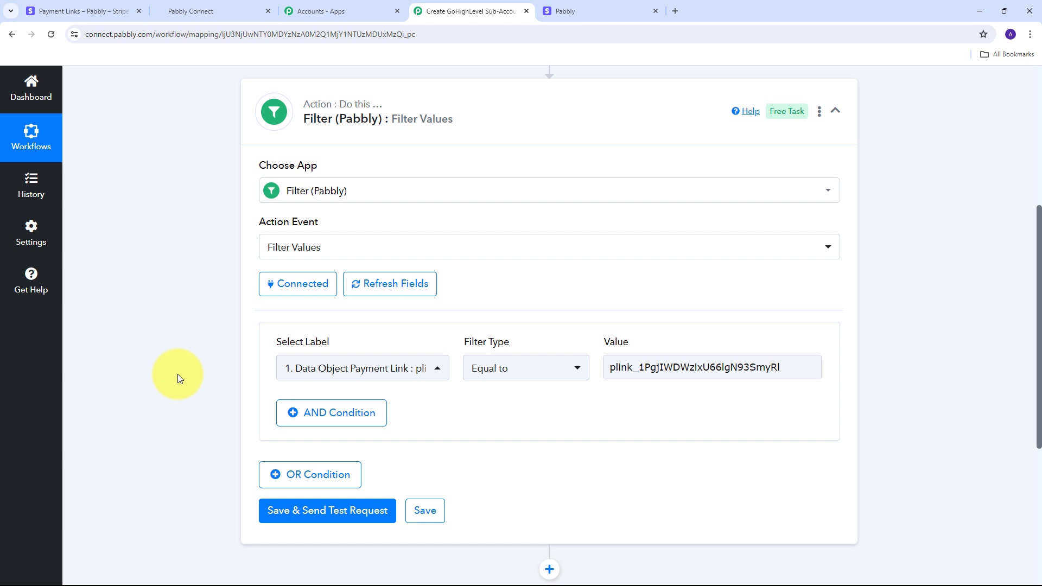
# Save and test the filter, confirming status success with 'Condition is true'
pyautogui.scroll(-3, 199, 315)
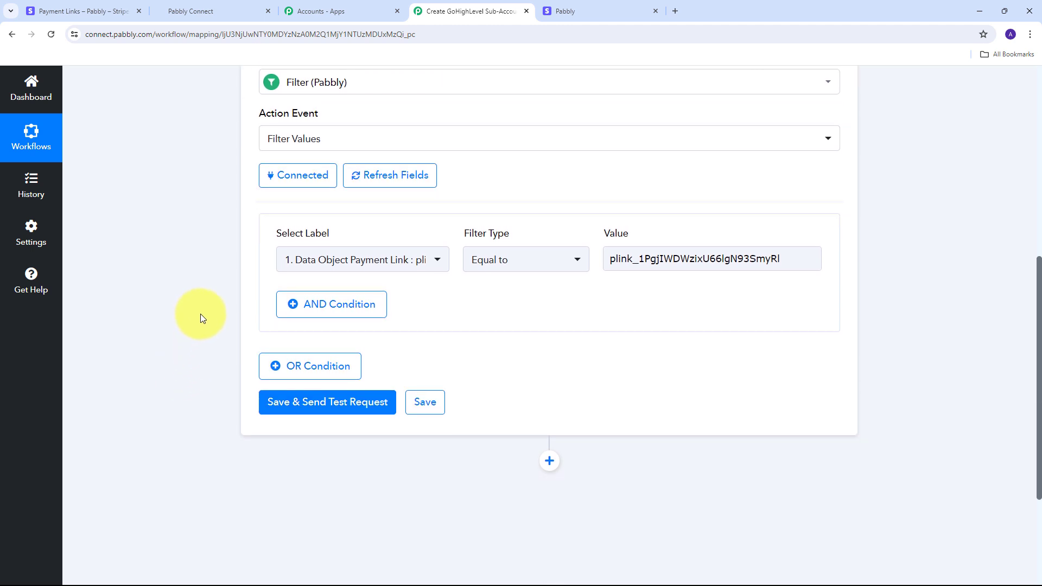
pyautogui.click(303, 352)
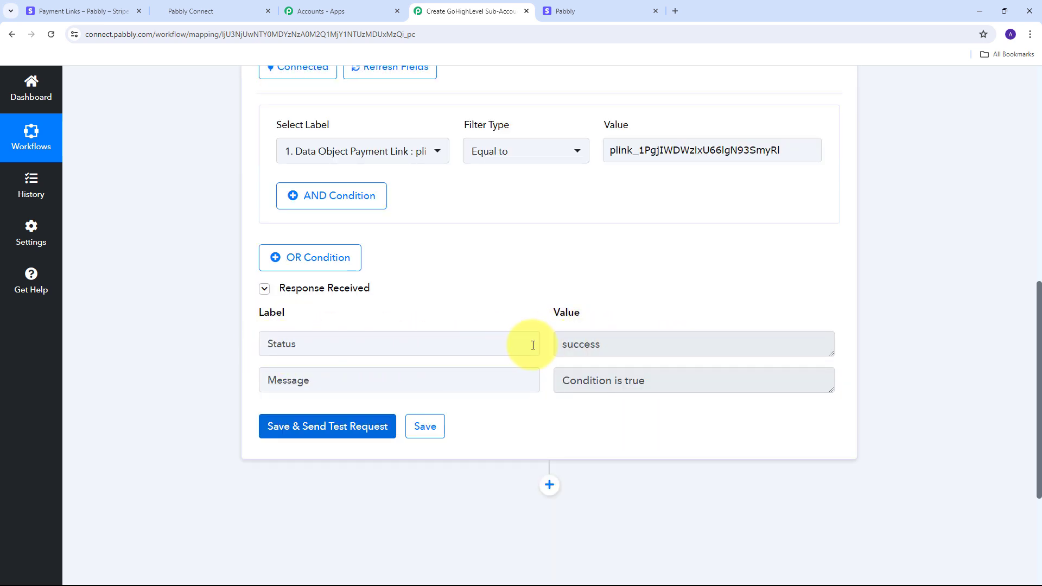
pyautogui.doubleClick(592, 346)
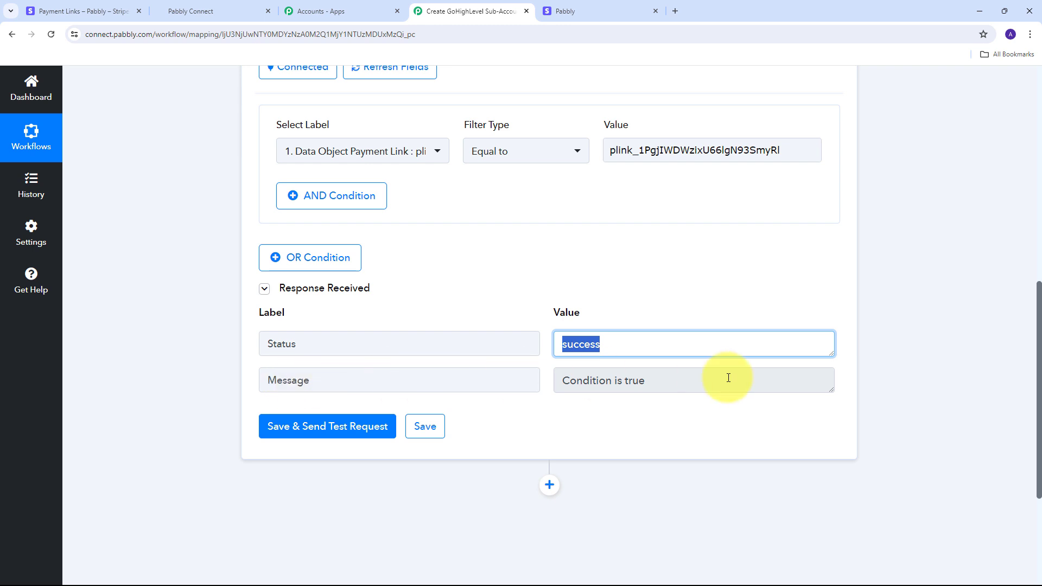
pyautogui.moveTo(728, 380); pyautogui.dragTo(516, 384)
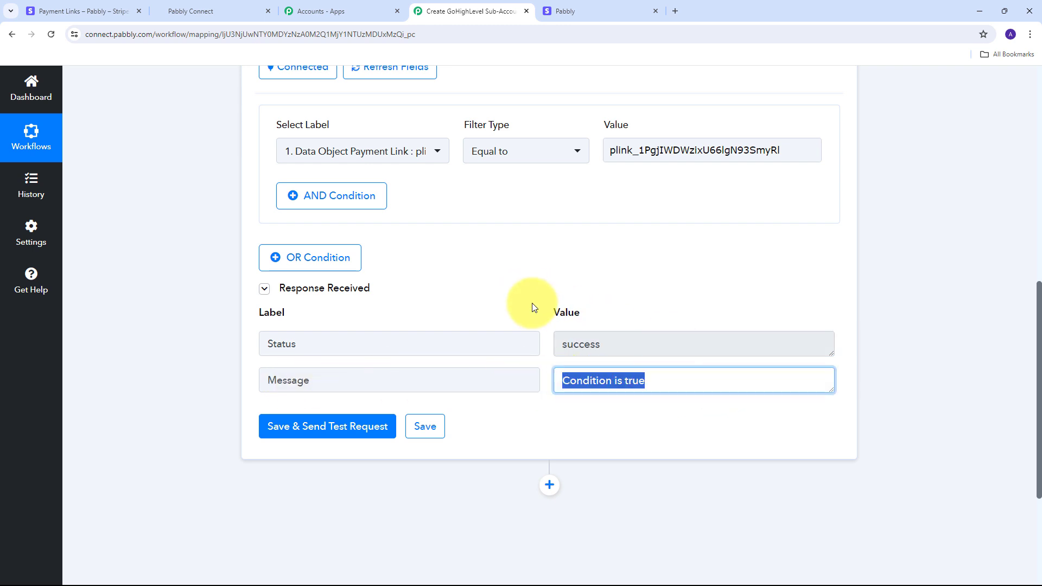
pyautogui.click(496, 295)
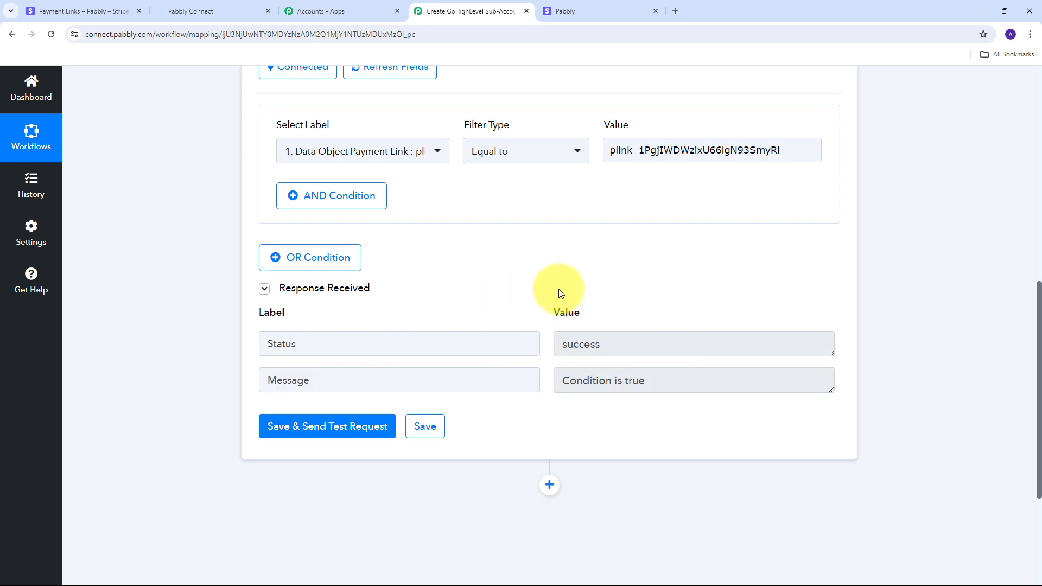
pyautogui.scroll(-3, 559, 294)
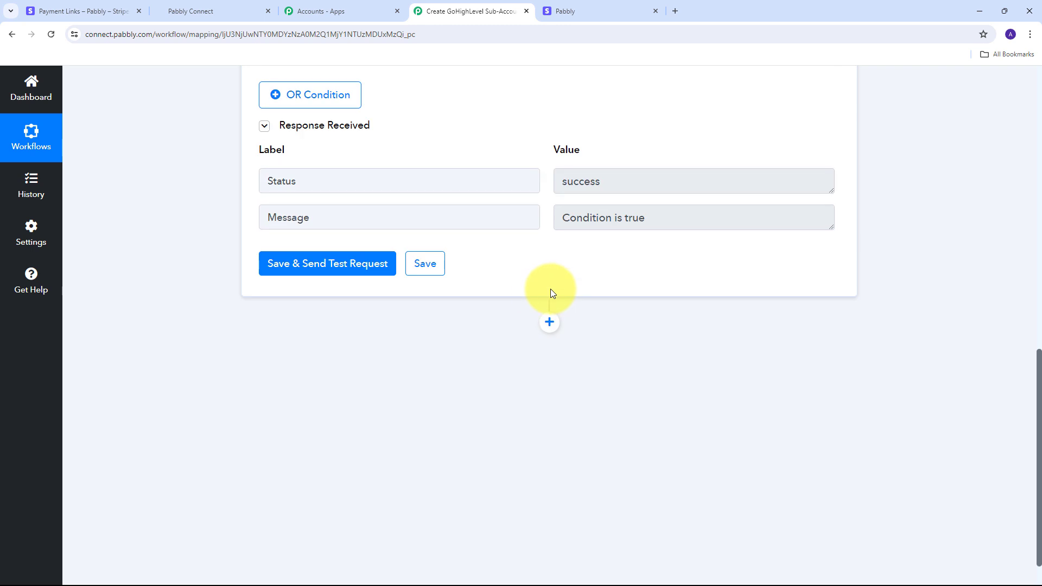
# Add a LeadConnector V2 step after the filter with the Create Location (Sub-Account) action
pyautogui.click(550, 324)
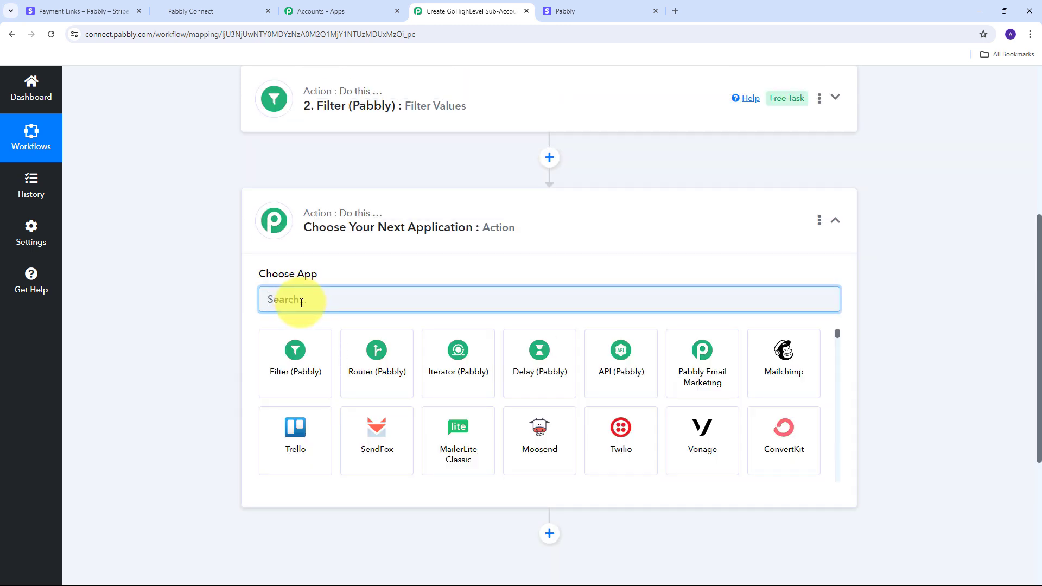
pyautogui.write('lead')
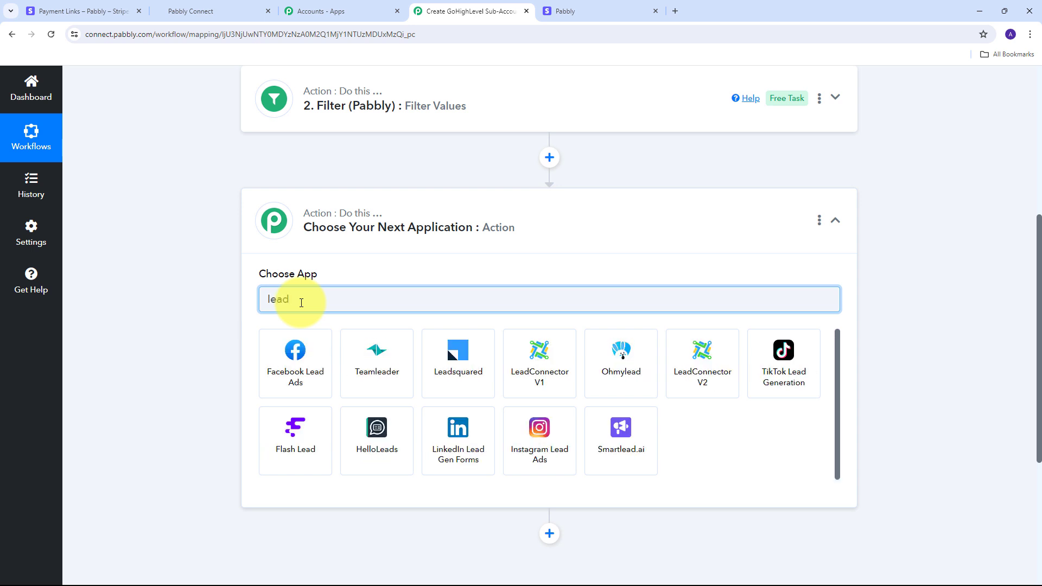
pyautogui.write('connector')
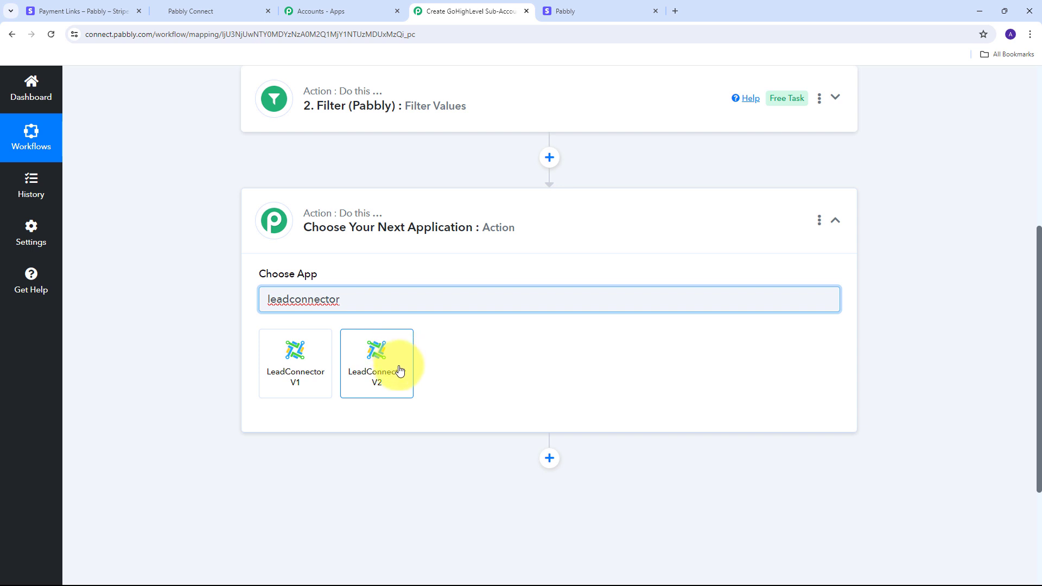
pyautogui.click(380, 364)
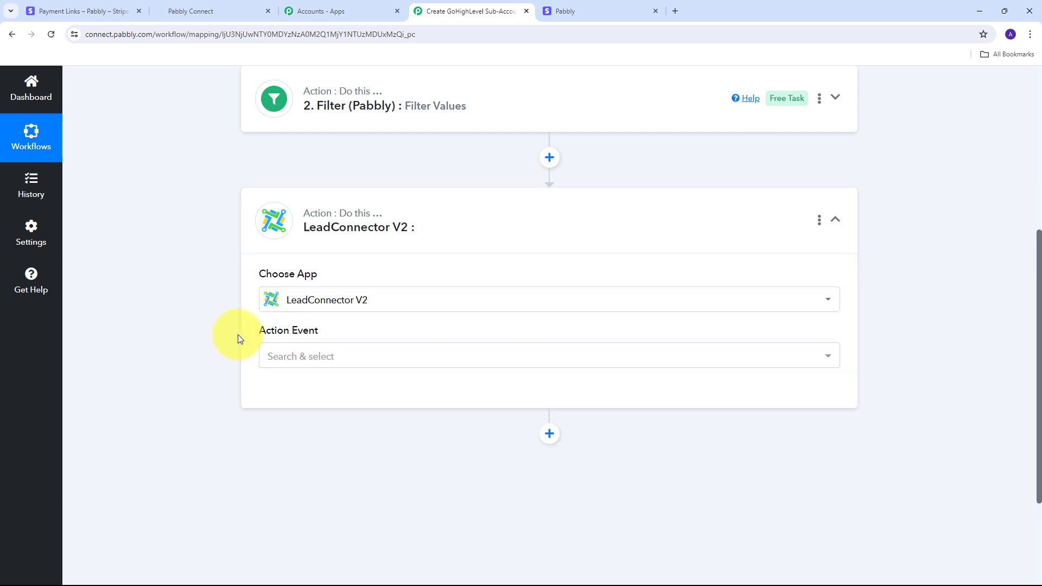
pyautogui.click(801, 356)
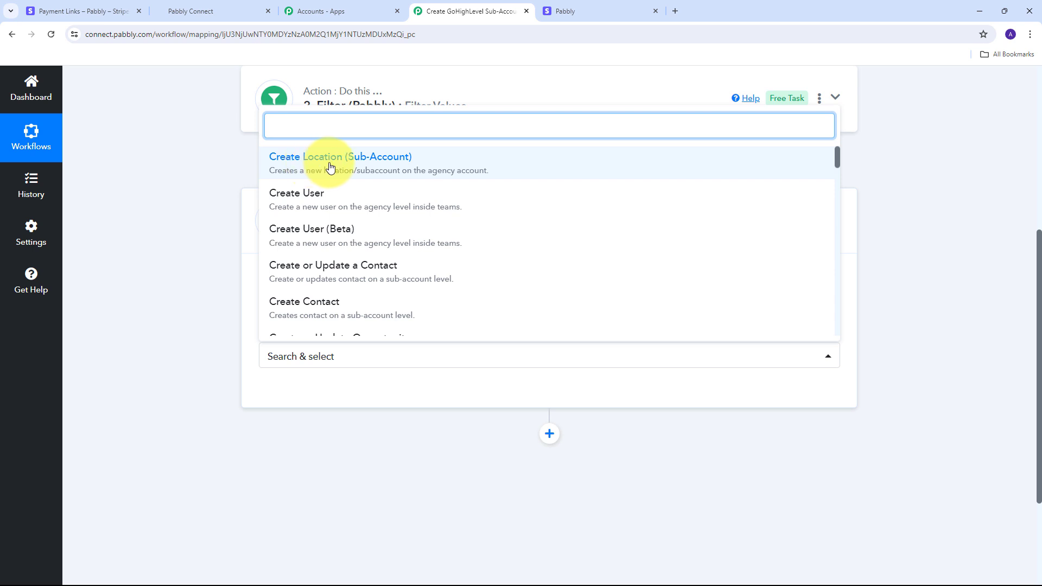
pyautogui.click(395, 157)
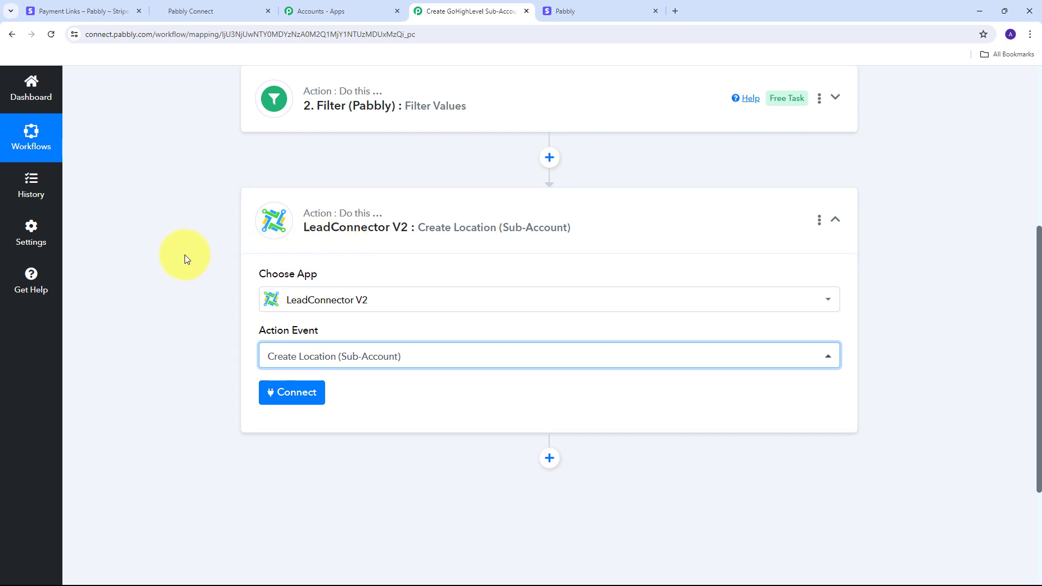
# Authorize a new LeadConnector V2 connection for the agency, allowing all sub-accounts and automatic future installation
pyautogui.click(281, 400)
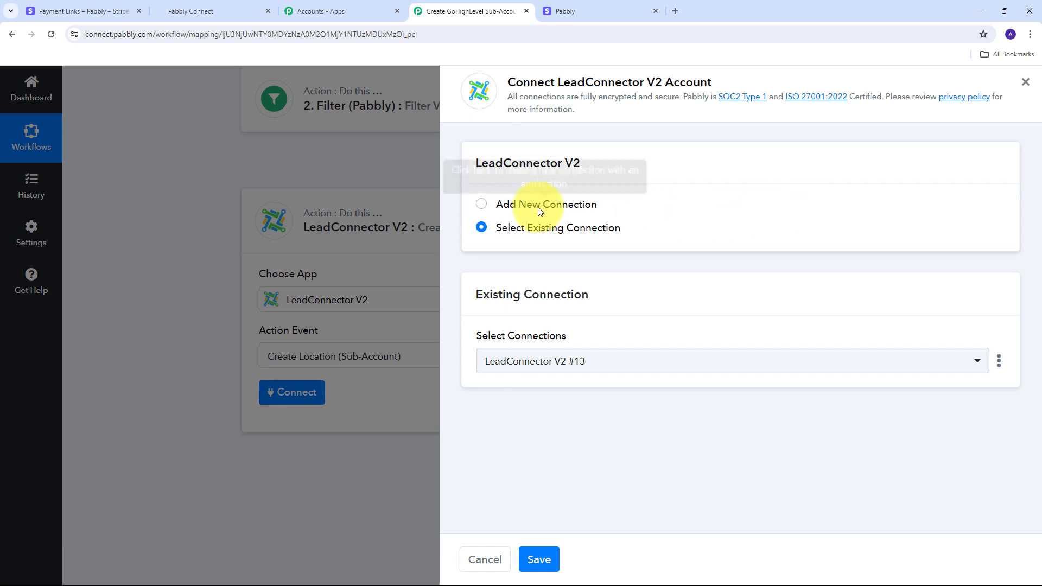
pyautogui.click(540, 209)
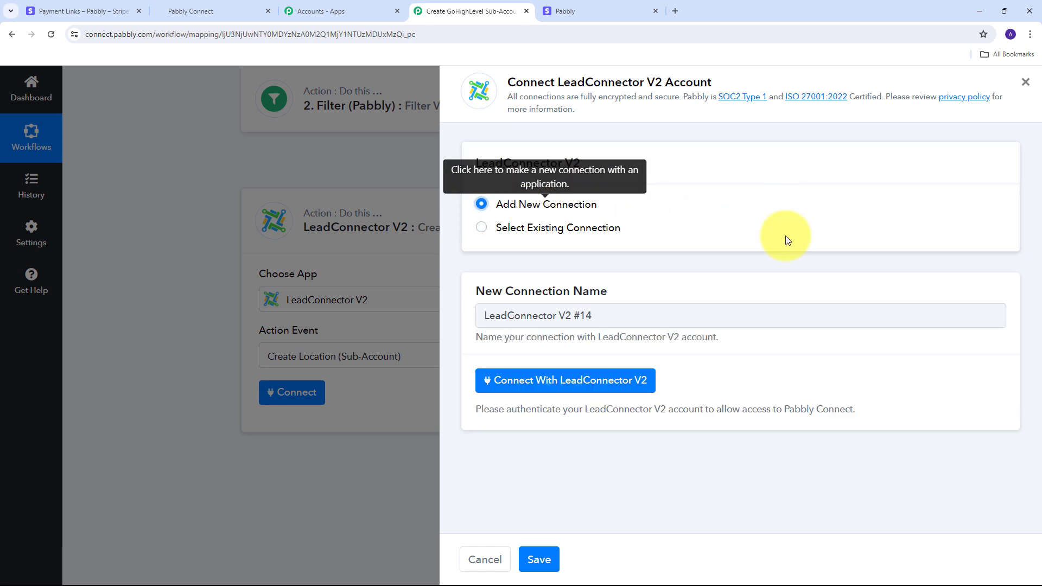
pyautogui.click(560, 381)
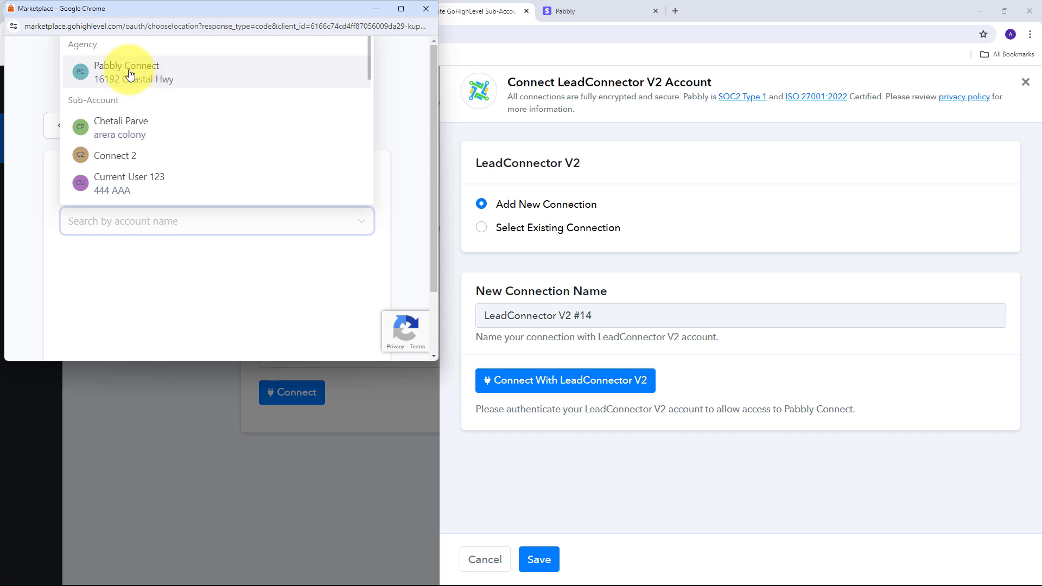
pyautogui.click(145, 77)
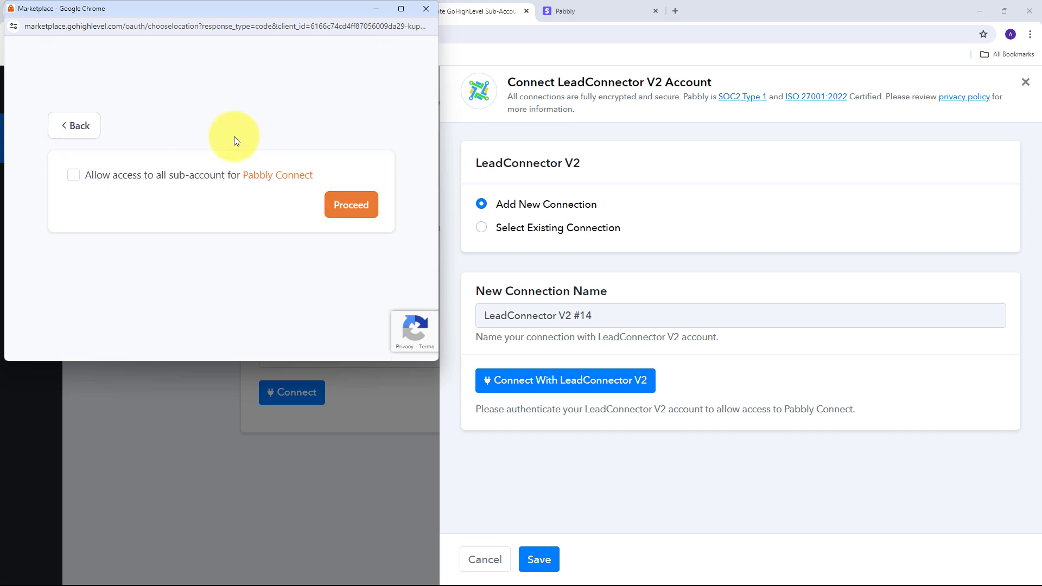
pyautogui.click(74, 178)
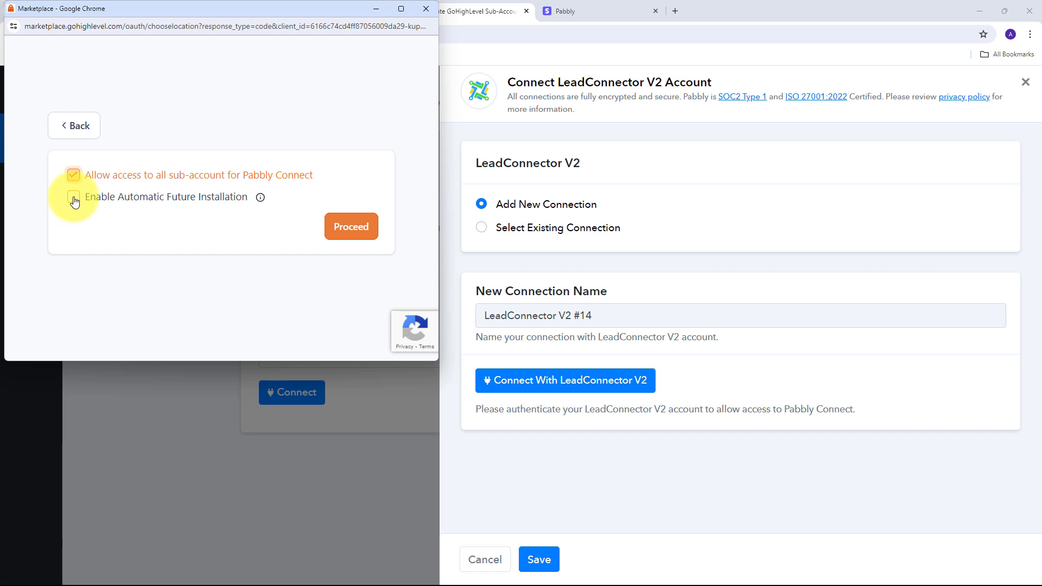
pyautogui.click(74, 198)
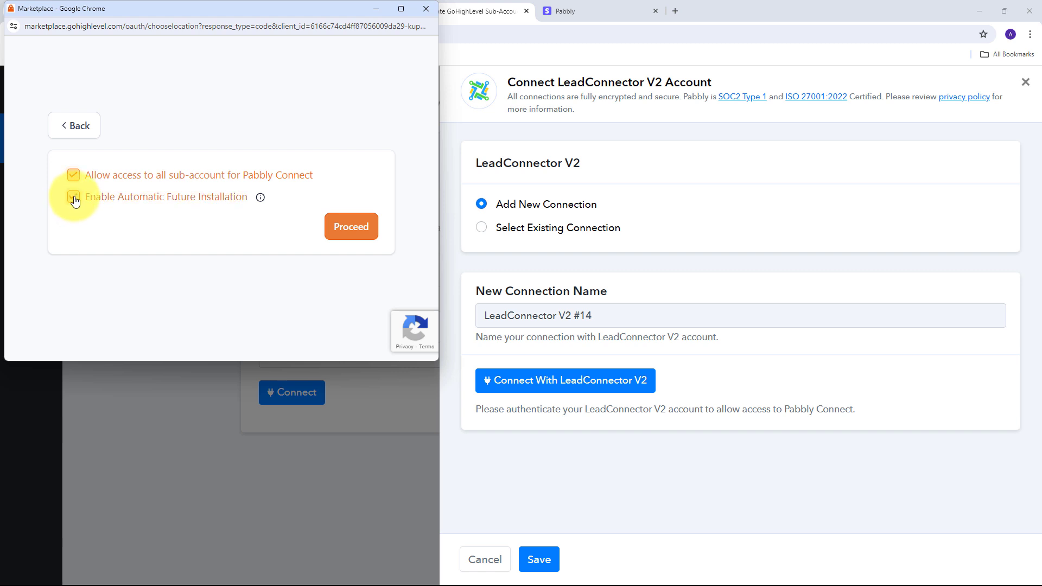
pyautogui.click(347, 232)
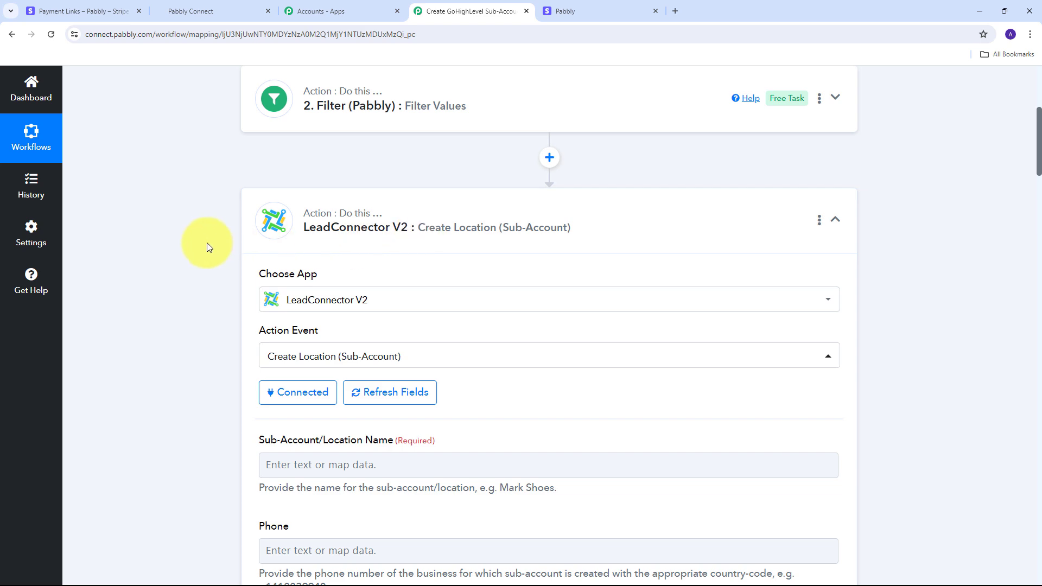
pyautogui.scroll(-12, 463, 228)
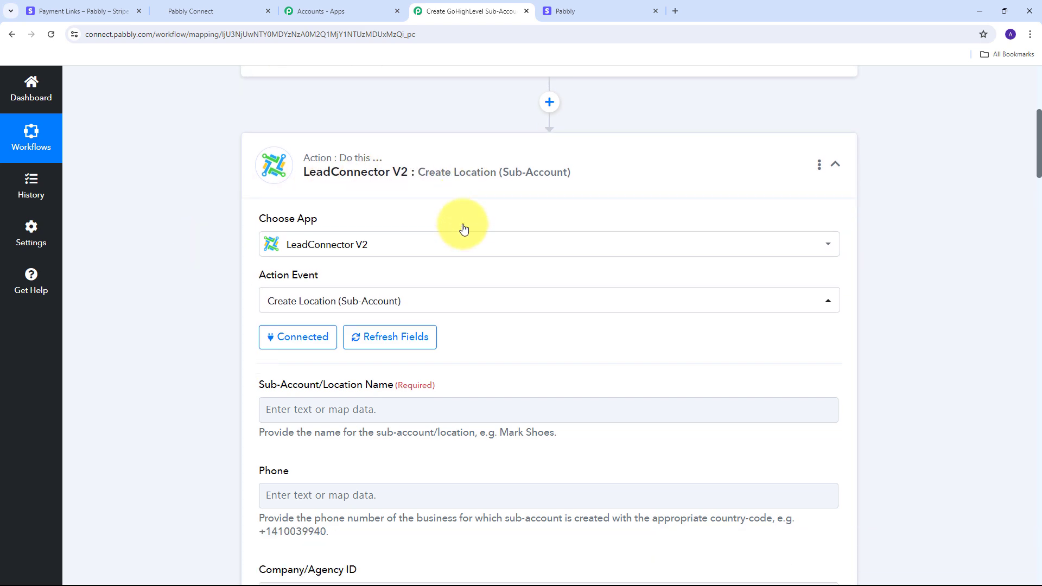
pyautogui.scroll(6, 463, 228)
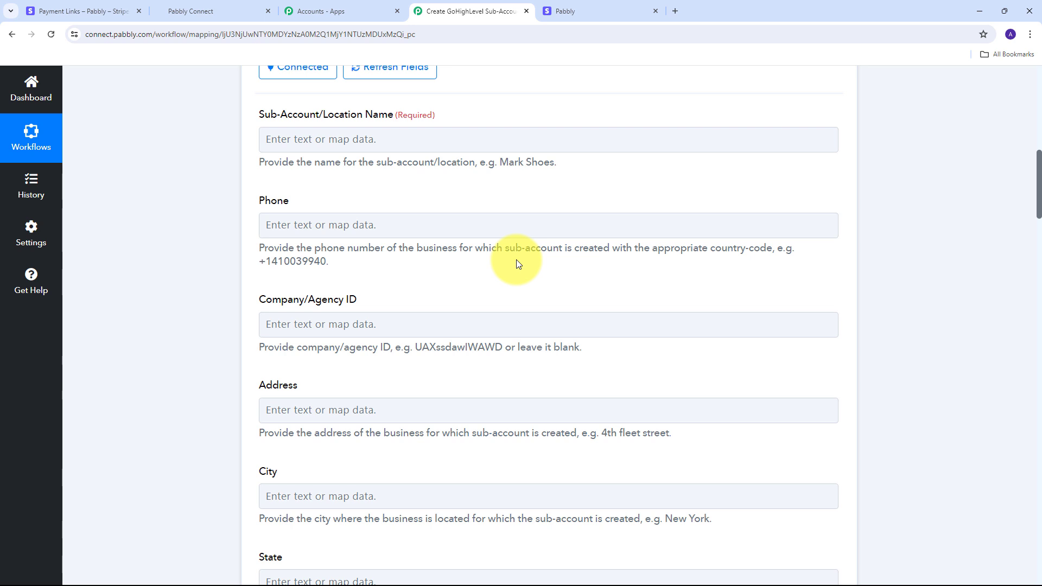
pyautogui.scroll(2, 383, 221)
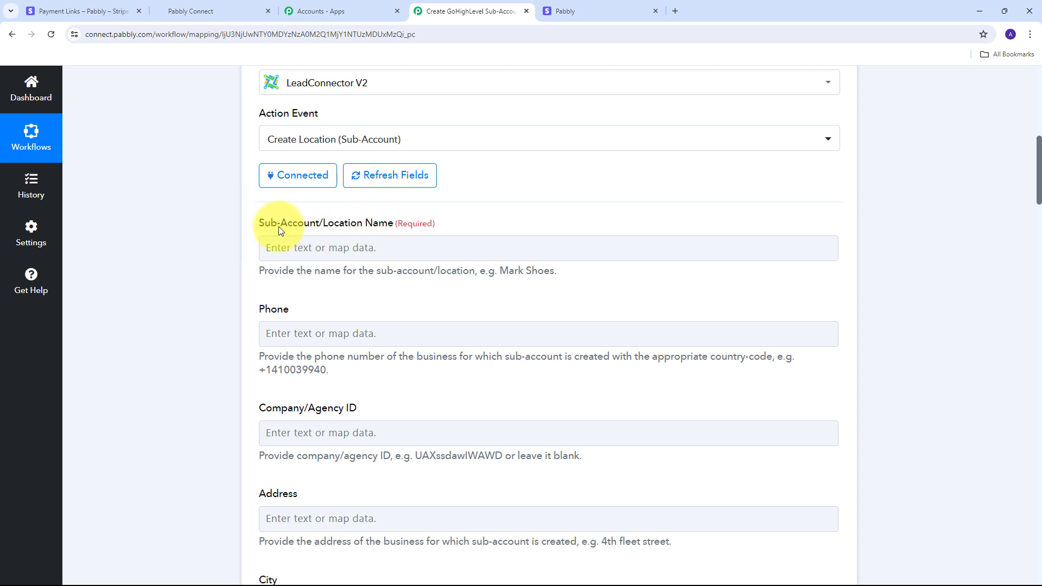
# Map the checkout's Custom Fields 2 Text Value into Sub-Account/Location Name
pyautogui.click(313, 246)
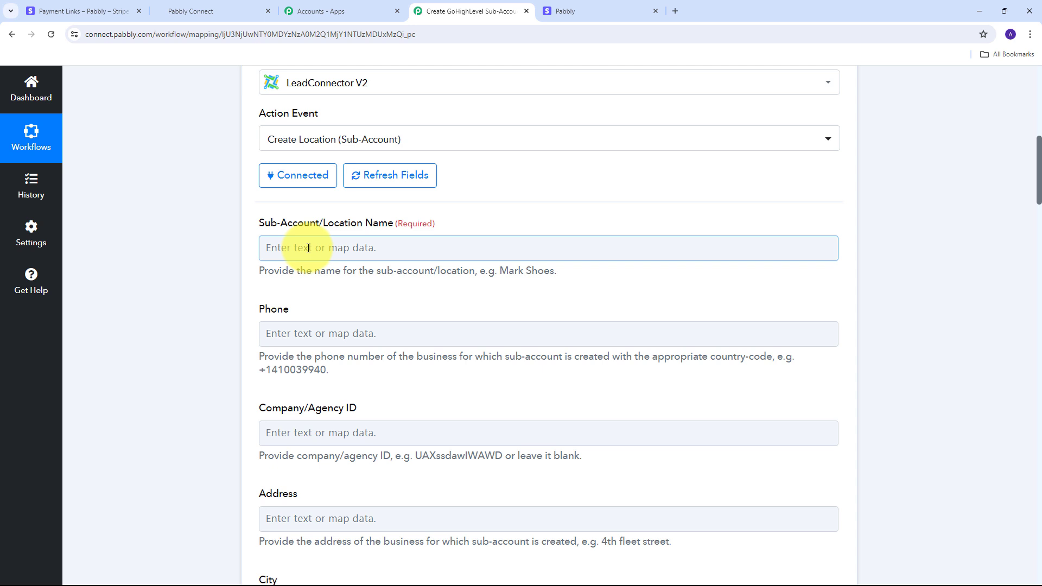
pyautogui.click(307, 248)
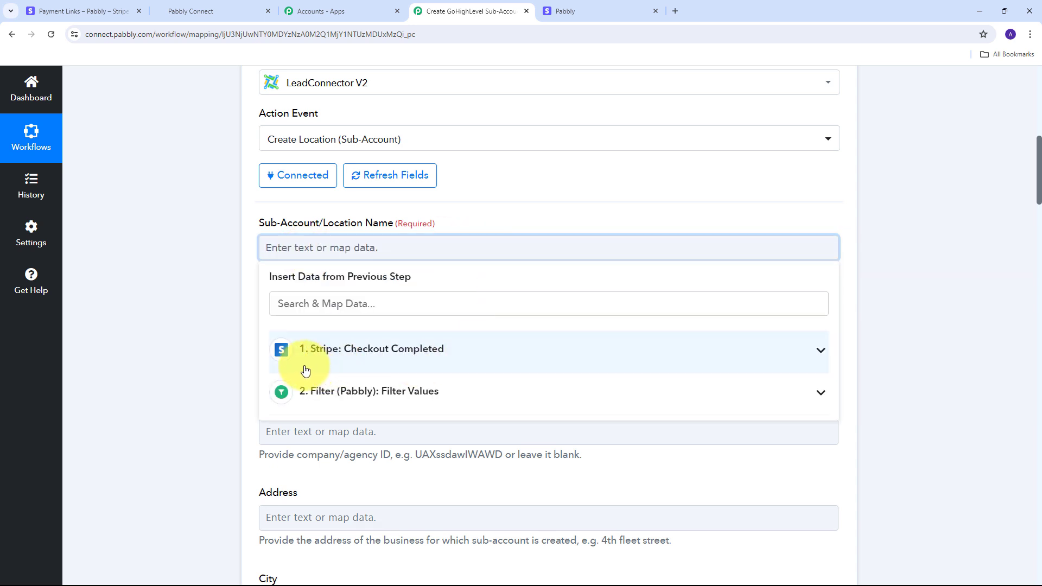
pyautogui.click(413, 361)
pyautogui.scroll(-2, 493, 425)
pyautogui.scroll(-10, 491, 423)
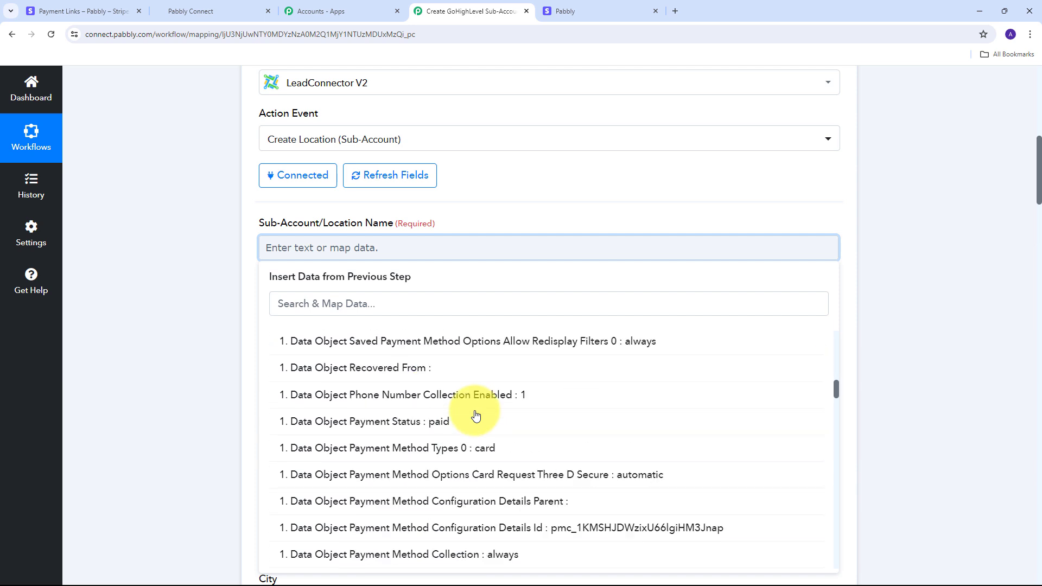
pyautogui.scroll(-10, 476, 415)
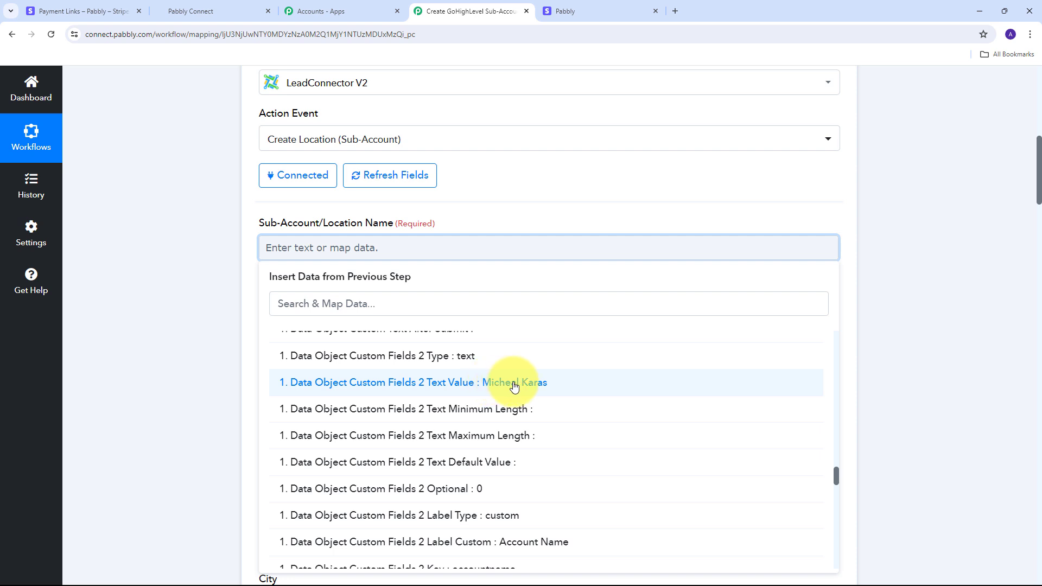
pyautogui.click(518, 385)
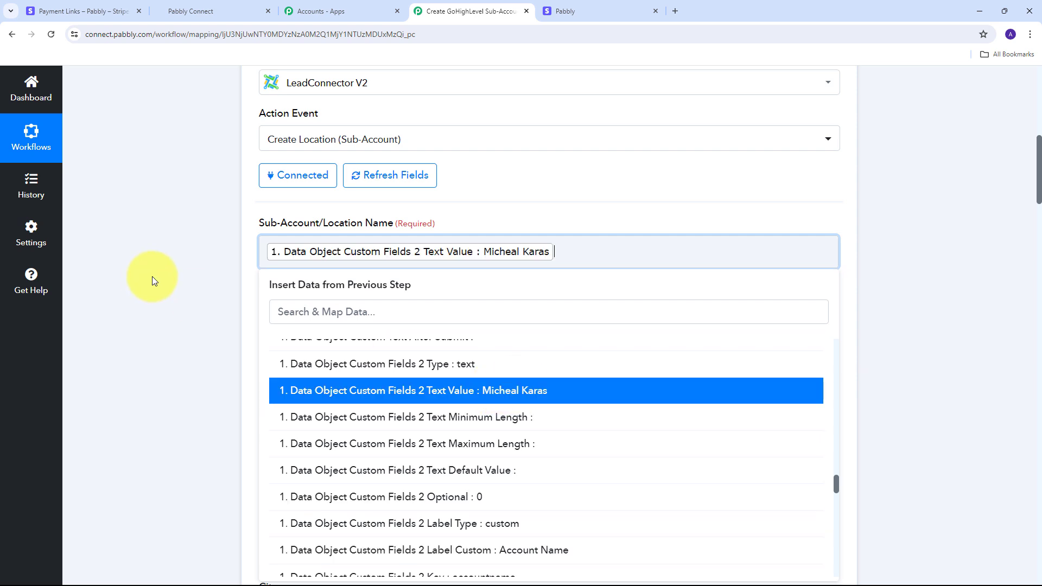
pyautogui.click(217, 276)
# Bring up the Stripe: Checkout Completed data fields for the Phone field
pyautogui.scroll(-2, 365, 279)
pyautogui.click(283, 239)
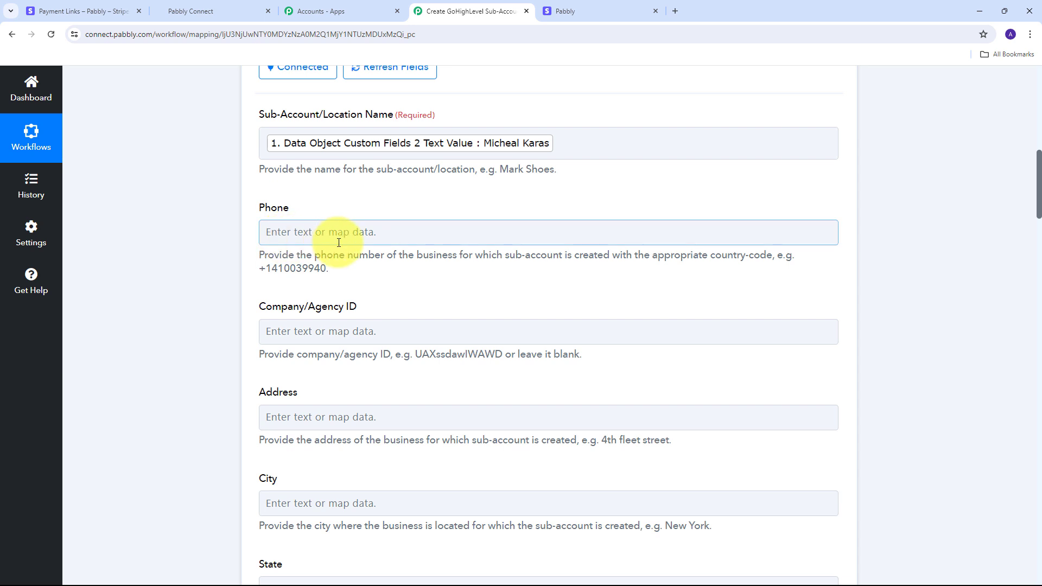
pyautogui.click(309, 233)
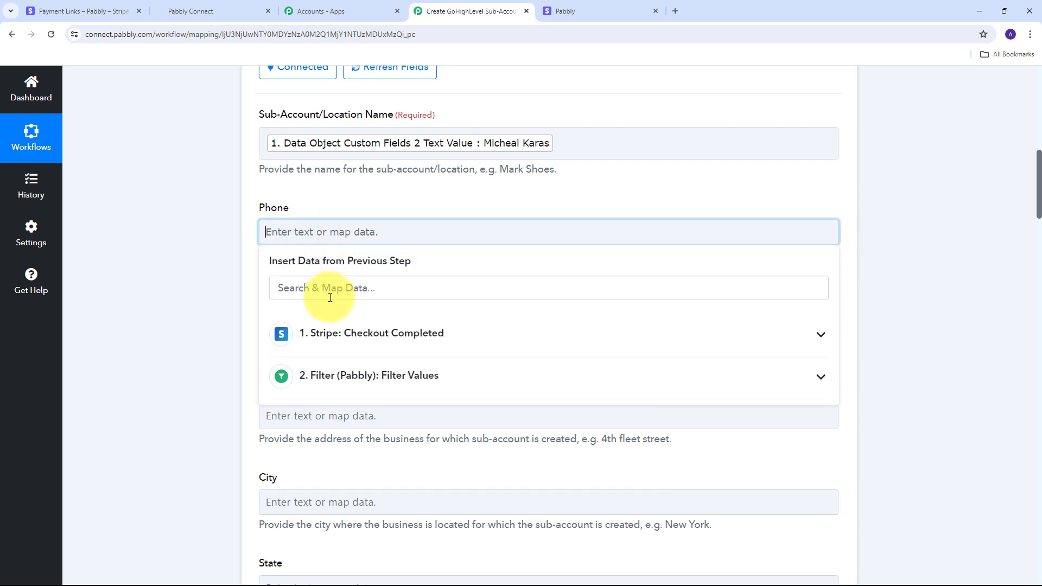
pyautogui.click(372, 331)
pyautogui.scroll(-10, 488, 344)
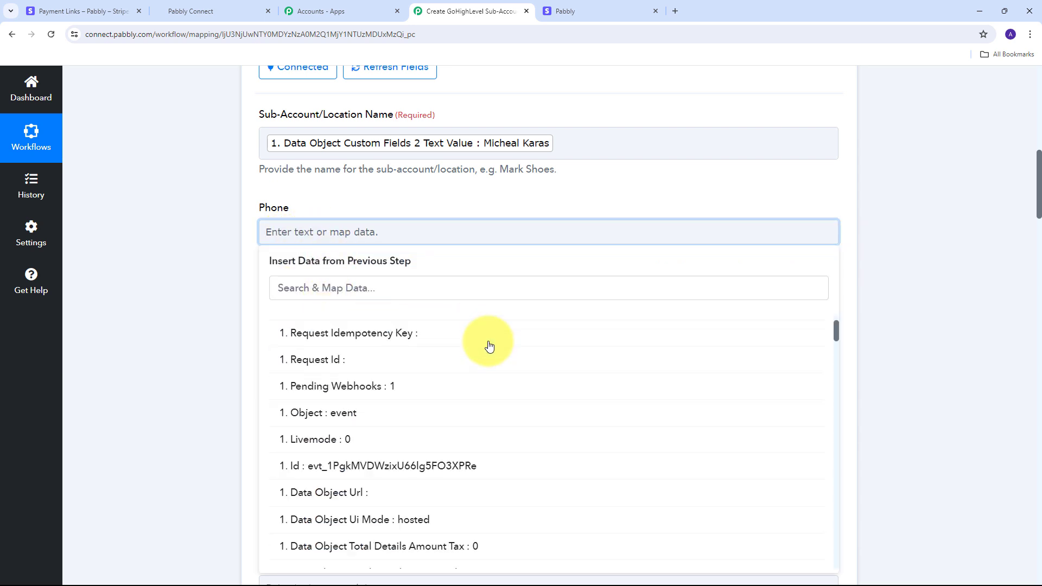
pyautogui.scroll(-10, 488, 345)
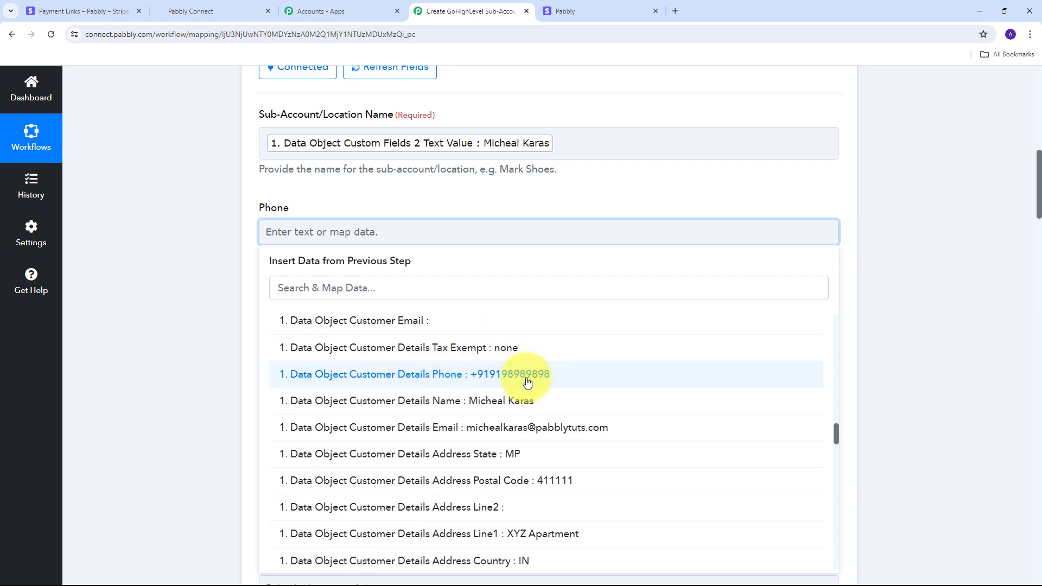
# Map the customer's phone into Phone and Address Line1 into Address
pyautogui.click(492, 378)
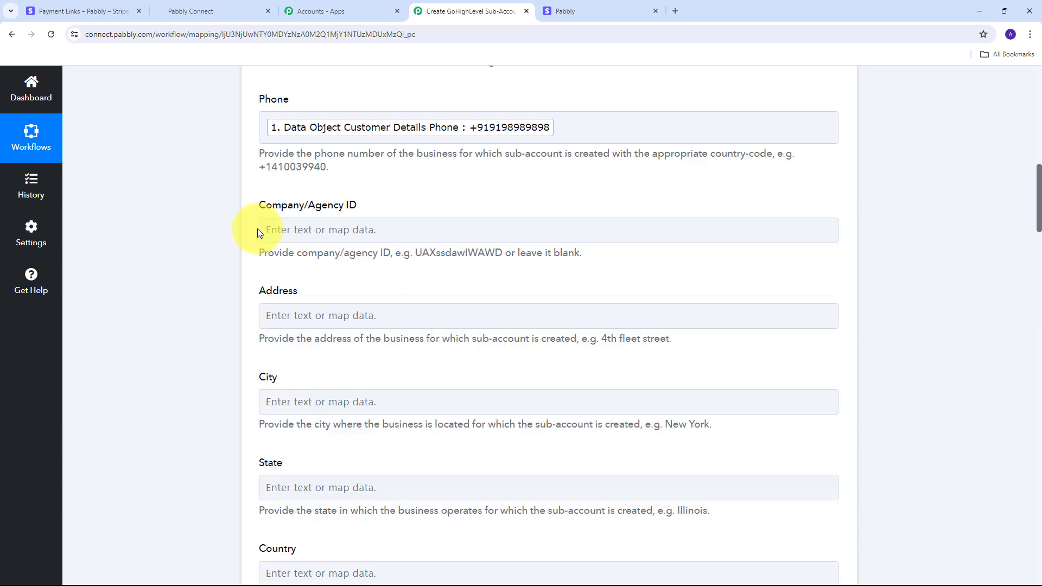
pyautogui.scroll(2, 242, 220)
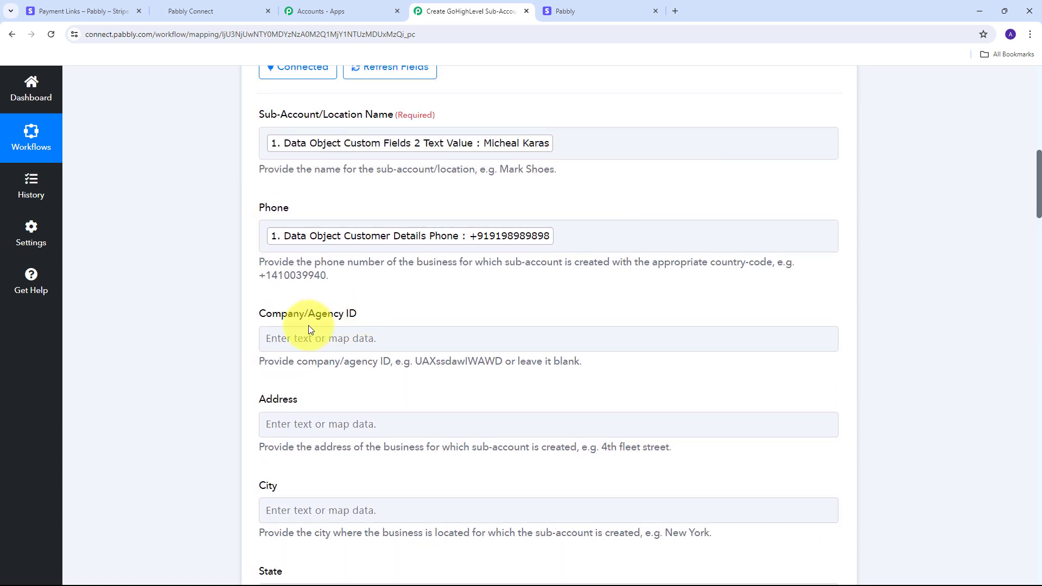
pyautogui.click(309, 346)
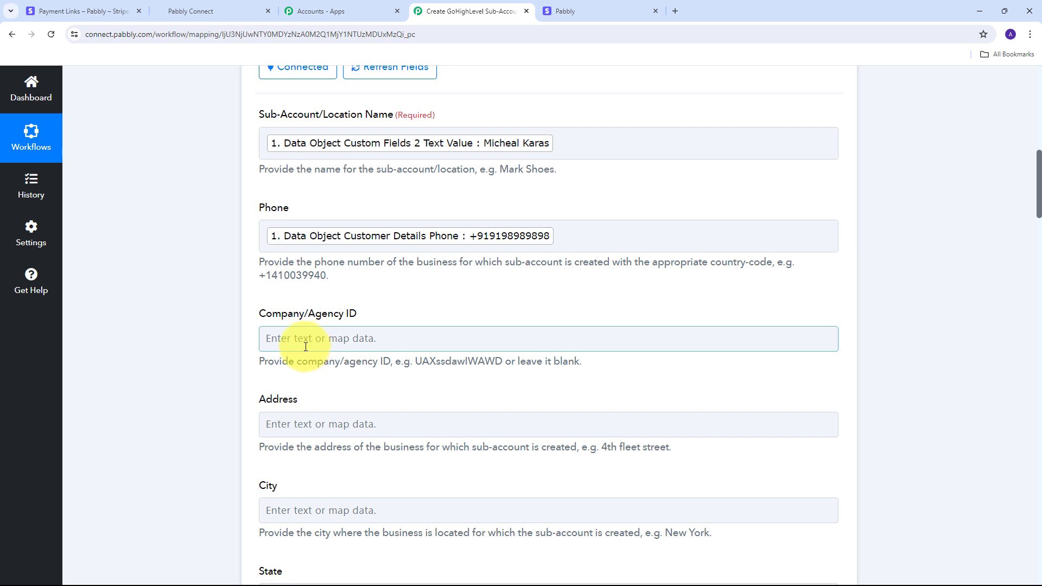
pyautogui.scroll(-3, 353, 304)
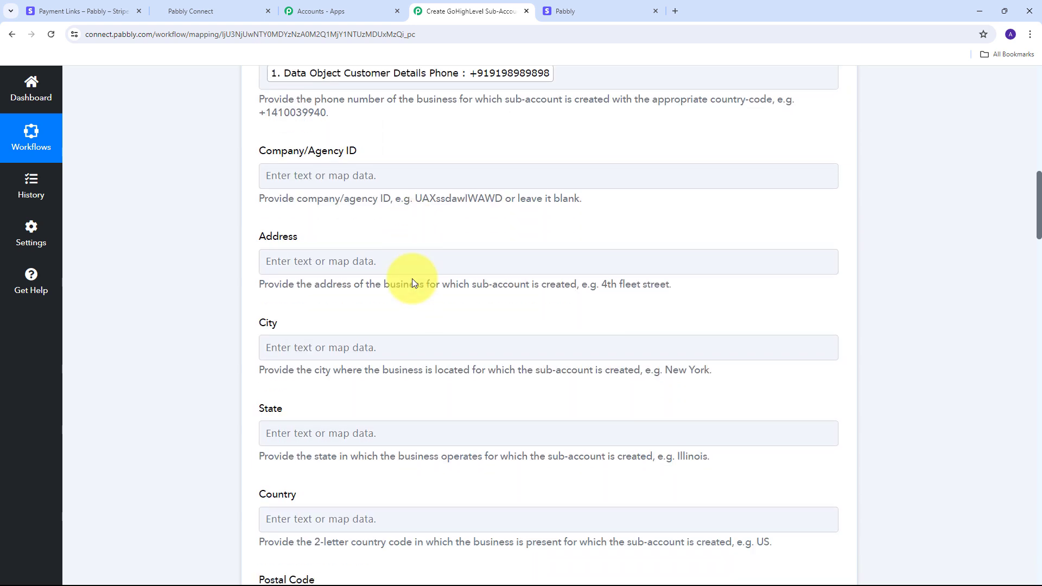
pyautogui.click(343, 262)
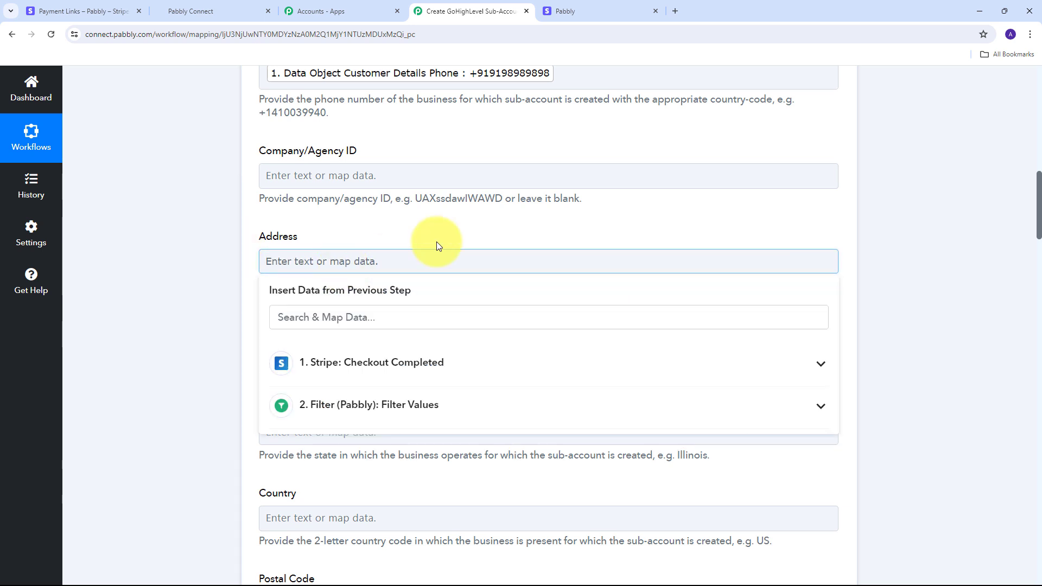
pyautogui.click(337, 363)
pyautogui.scroll(-10, 467, 378)
pyautogui.scroll(-8, 470, 378)
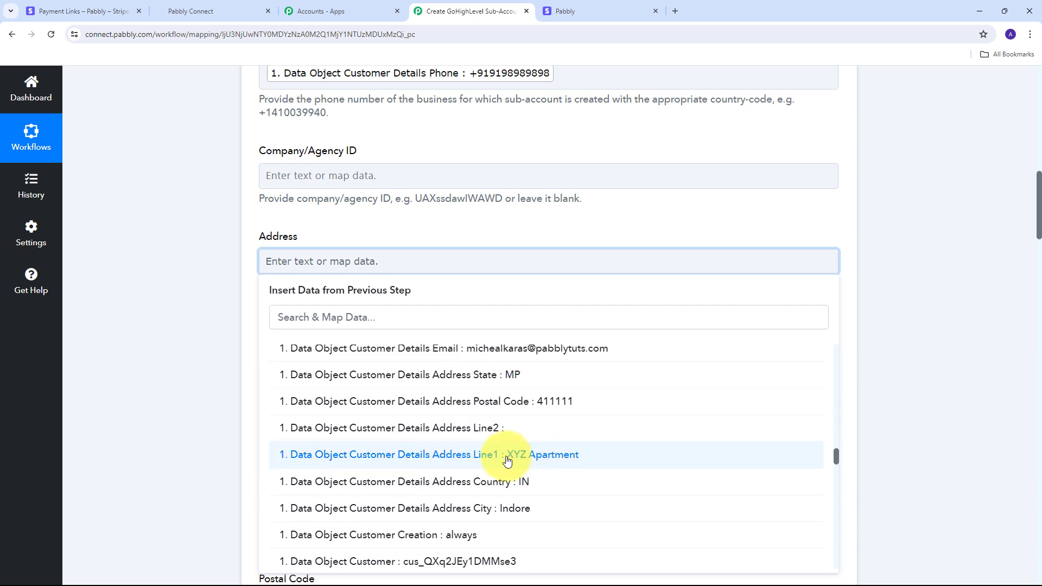
pyautogui.click(545, 456)
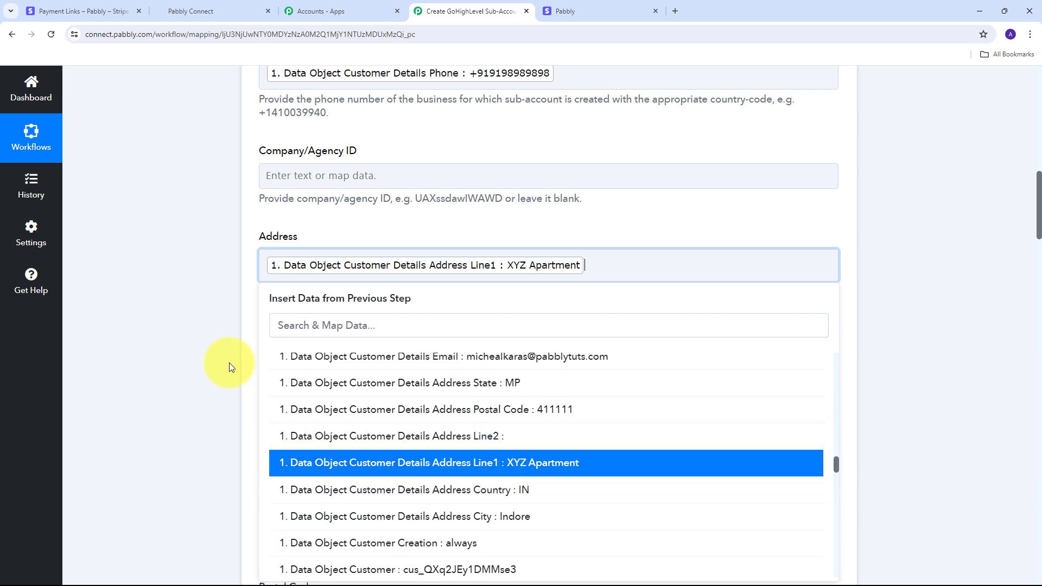
pyautogui.click(258, 341)
pyautogui.scroll(-1, 399, 304)
# Map the customer's city Indore into City and state MP into State
pyautogui.click(310, 304)
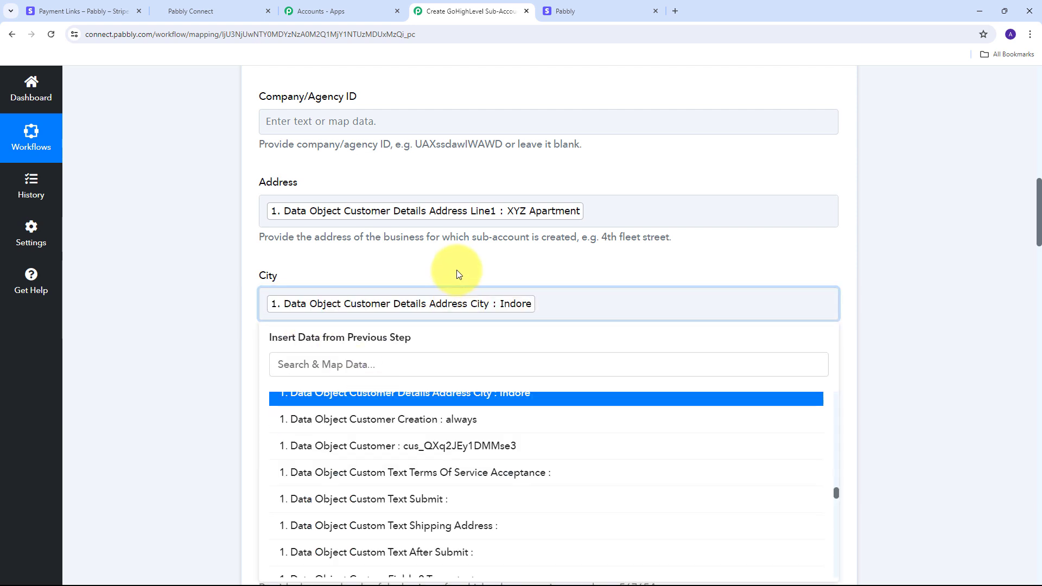
pyautogui.click(457, 270)
pyautogui.scroll(-1, 457, 271)
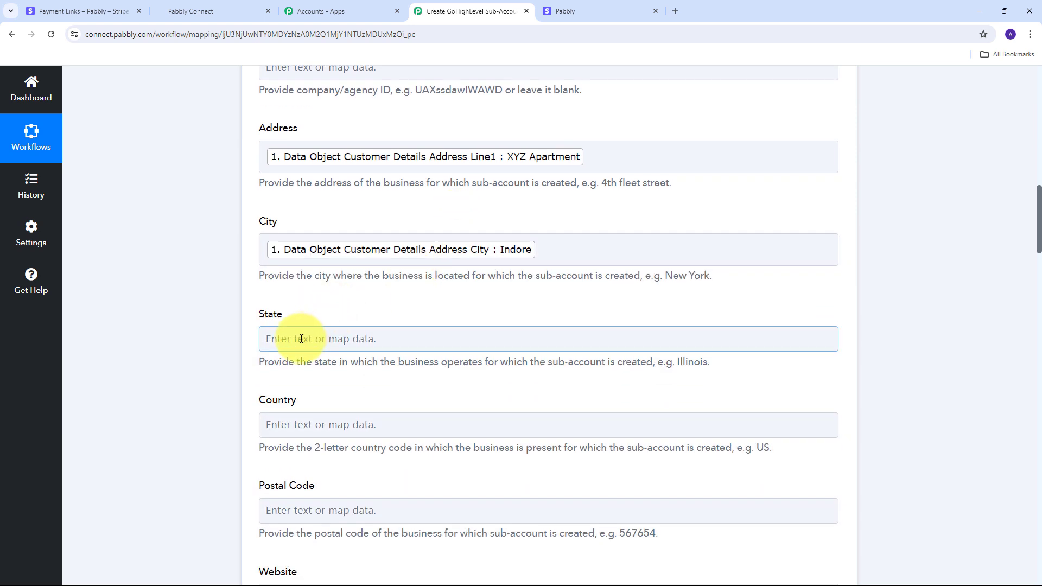
pyautogui.click(477, 304)
pyautogui.scroll(-1, 477, 304)
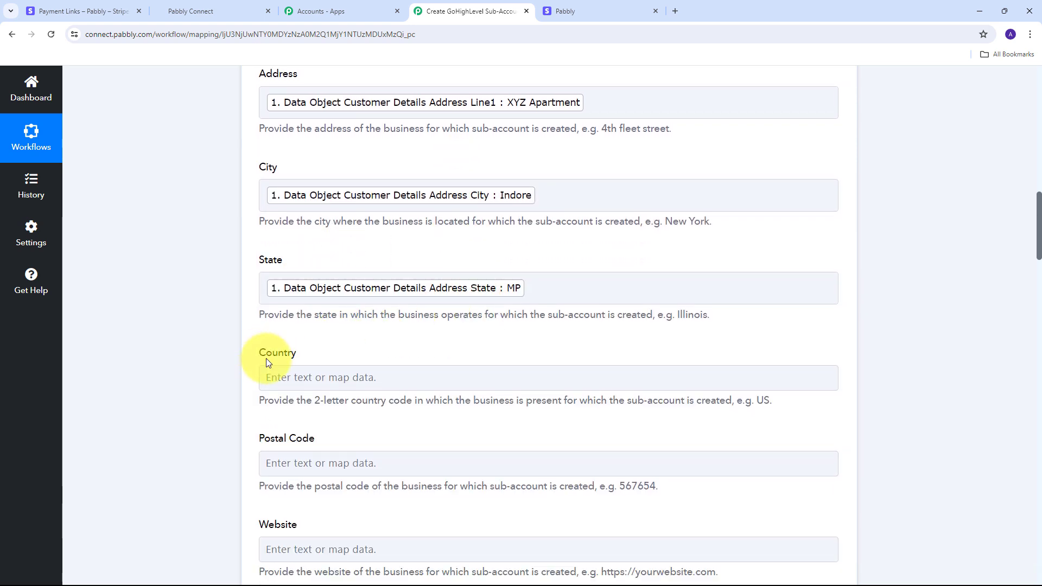
# Map the address country IN into Country and postal code 411111 into Postal Code
pyautogui.click(313, 381)
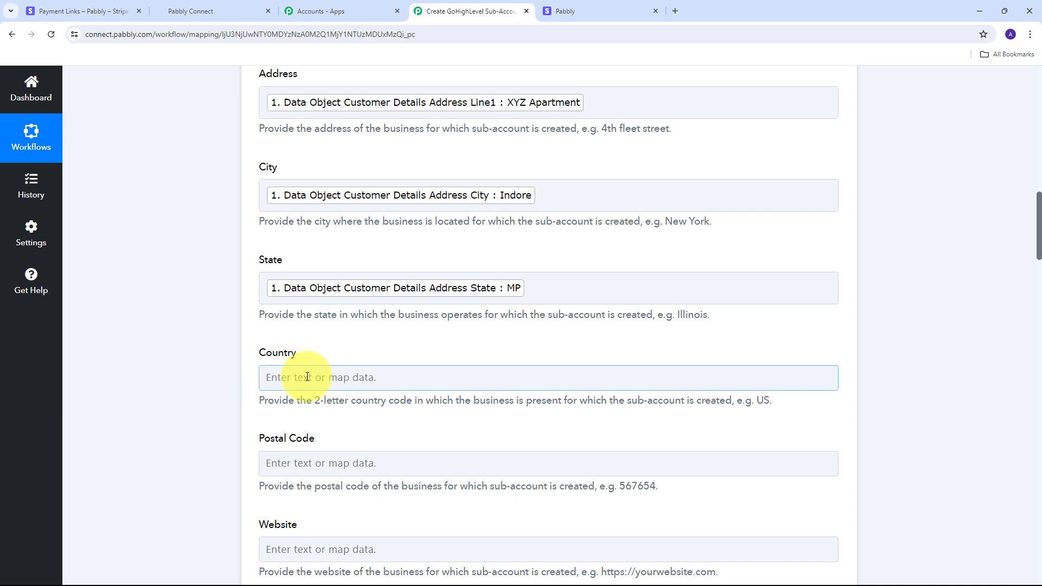
pyautogui.click(307, 376)
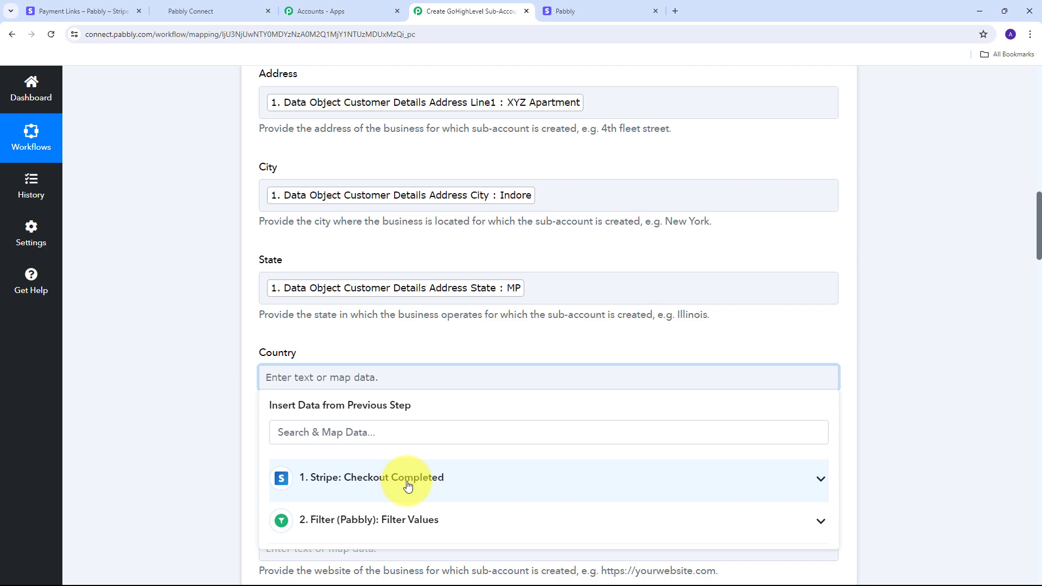
pyautogui.click(408, 477)
pyautogui.scroll(-10, 459, 242)
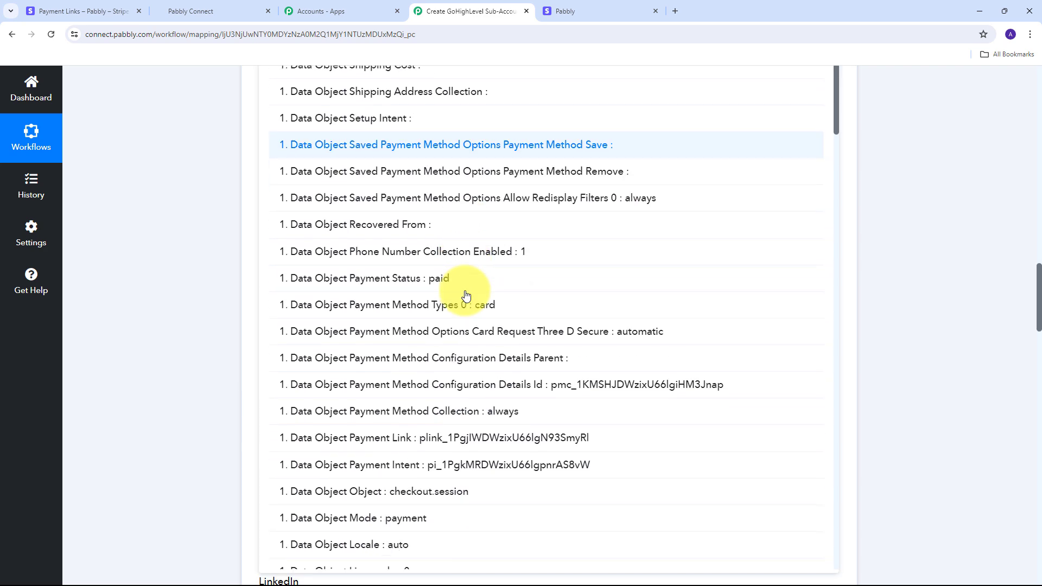
pyautogui.scroll(-10, 466, 295)
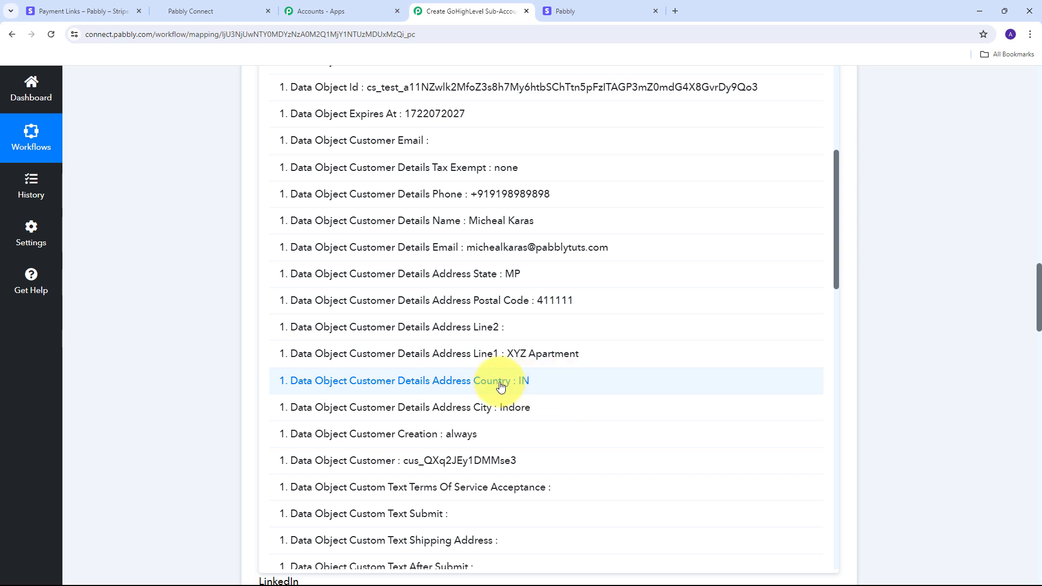
pyautogui.click(517, 389)
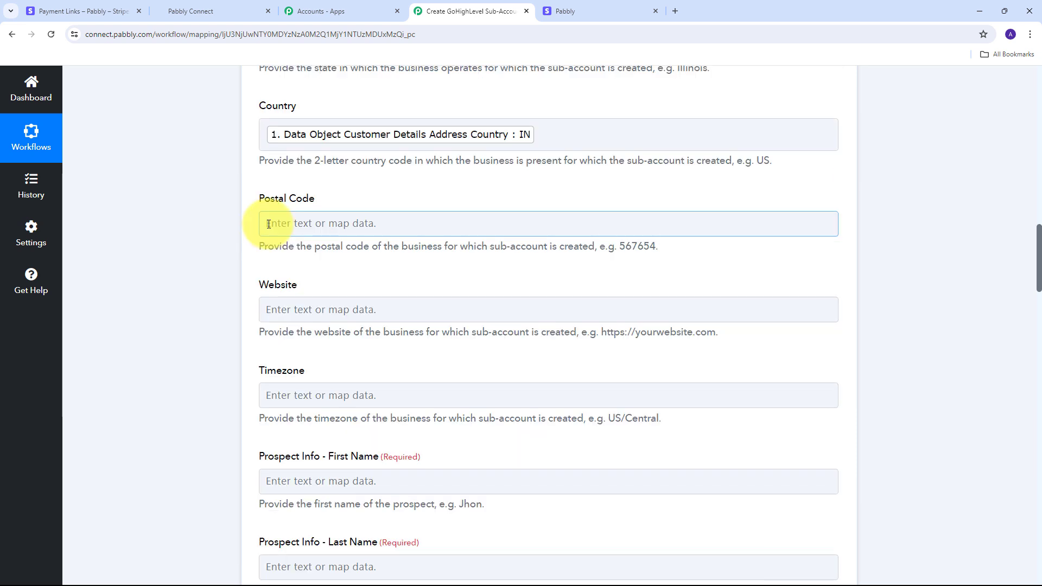
pyautogui.click(303, 224)
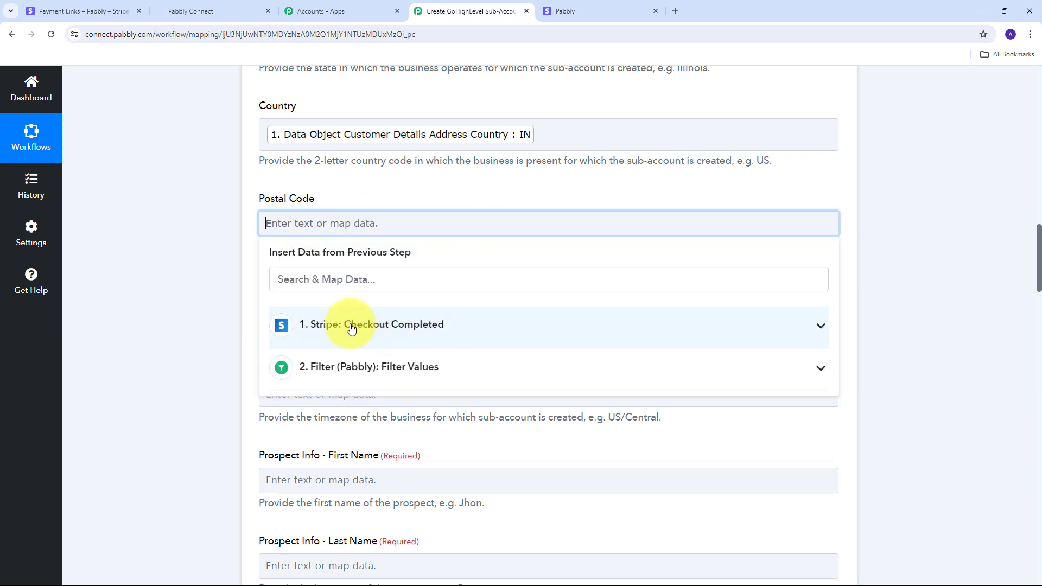
pyautogui.click(448, 330)
pyautogui.scroll(-10, 553, 379)
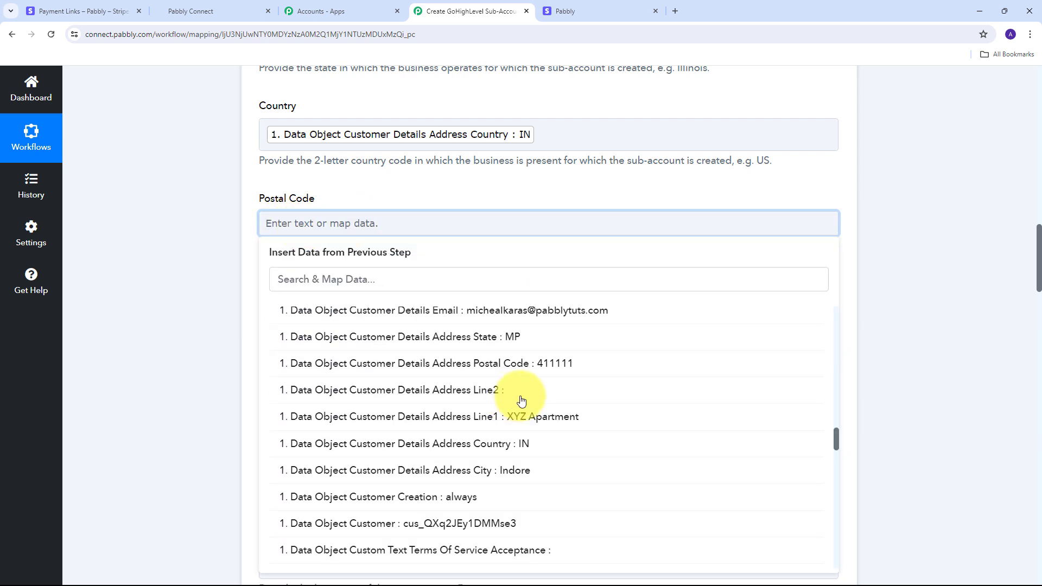
pyautogui.click(538, 366)
pyautogui.click(157, 339)
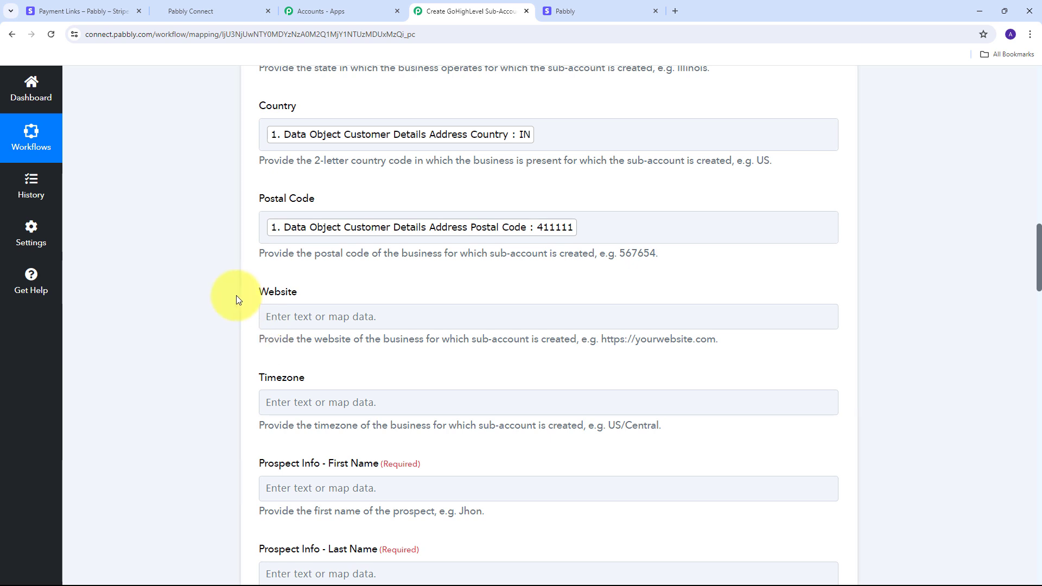
# Leave the Timezone field blank
pyautogui.scroll(-1, 237, 296)
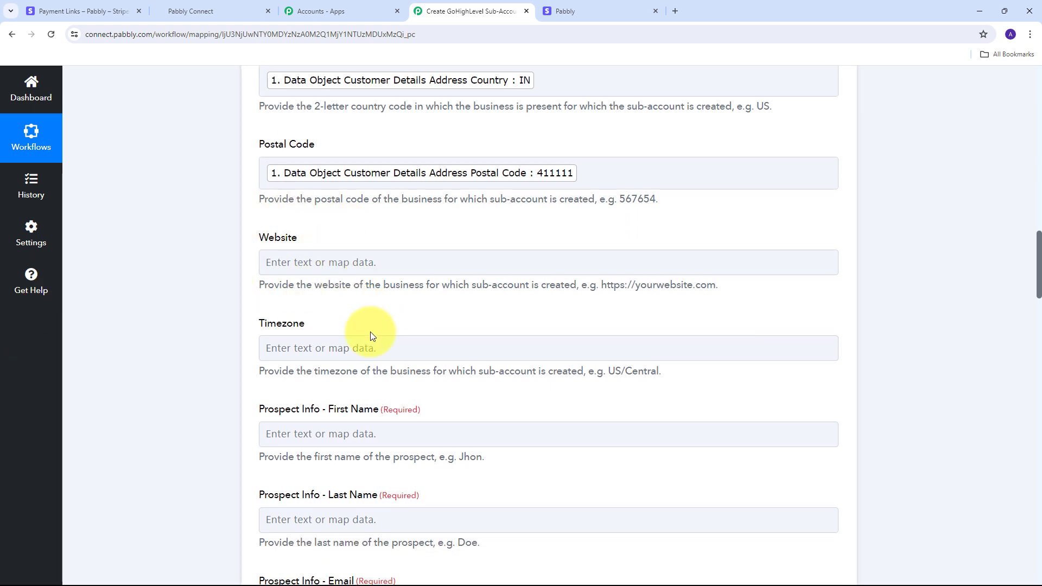
pyautogui.click(365, 358)
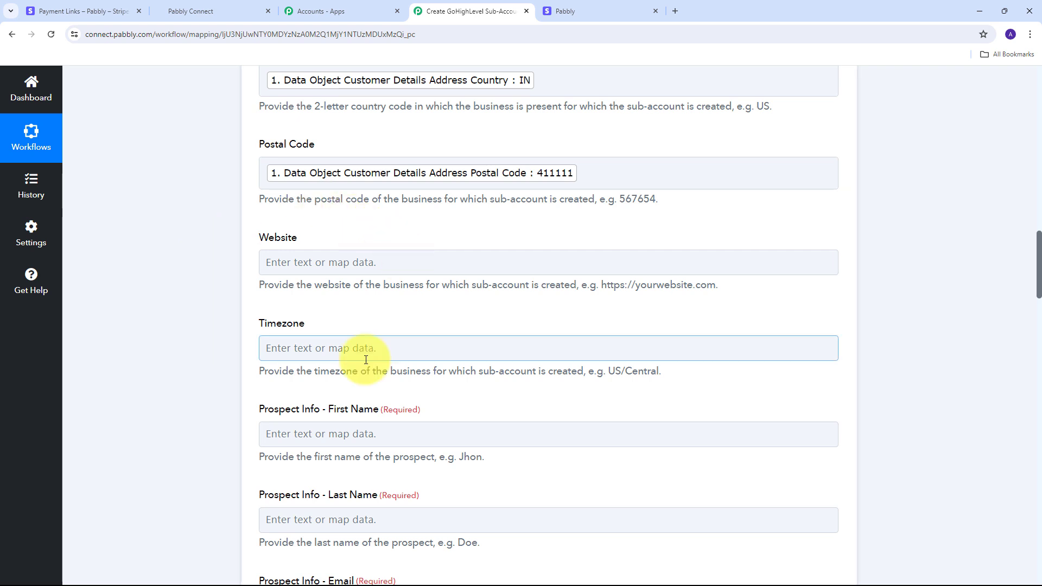
pyautogui.click(232, 329)
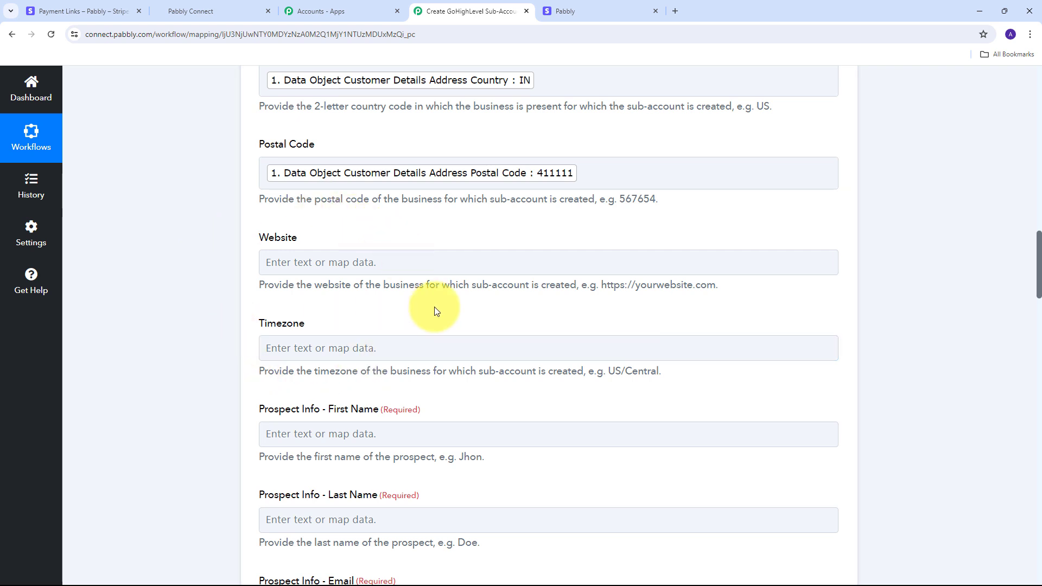
pyautogui.scroll(-2, 466, 293)
pyautogui.scroll(-1, 497, 276)
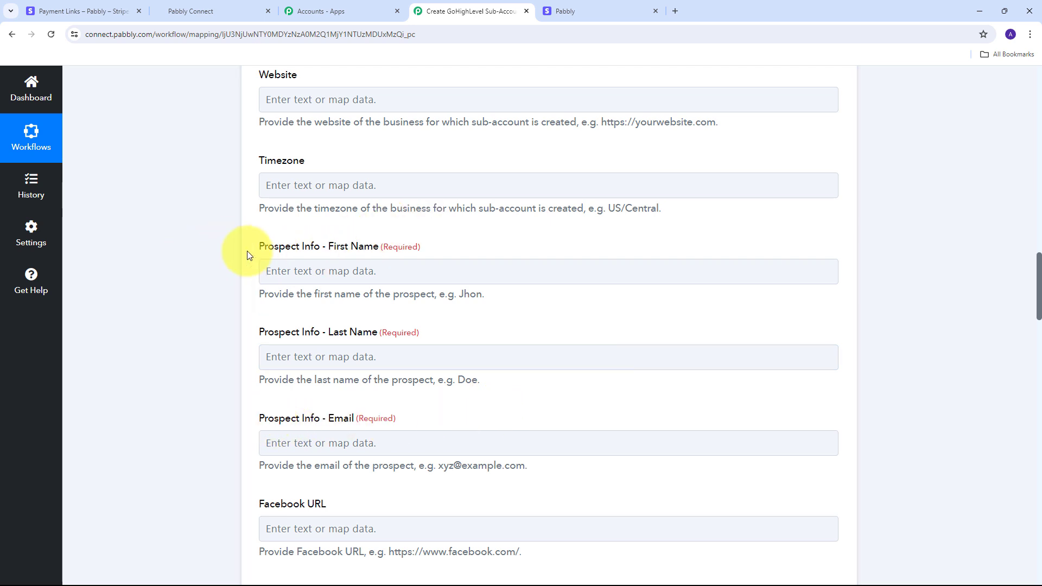
pyautogui.scroll(-1, 247, 223)
# Map the checkout's first-name custom field value into Prospect First Name
pyautogui.click(320, 217)
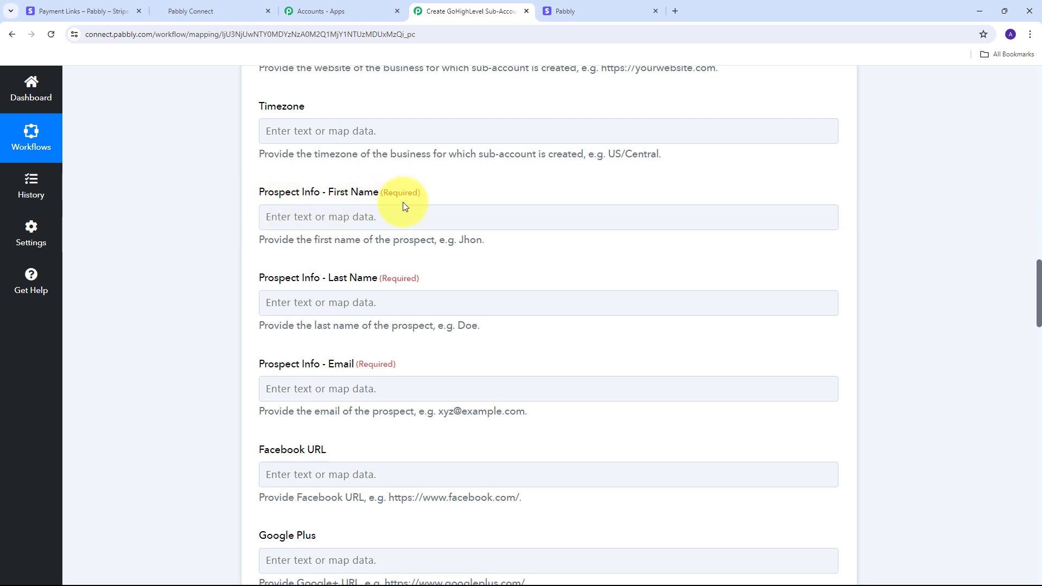
pyautogui.click(305, 217)
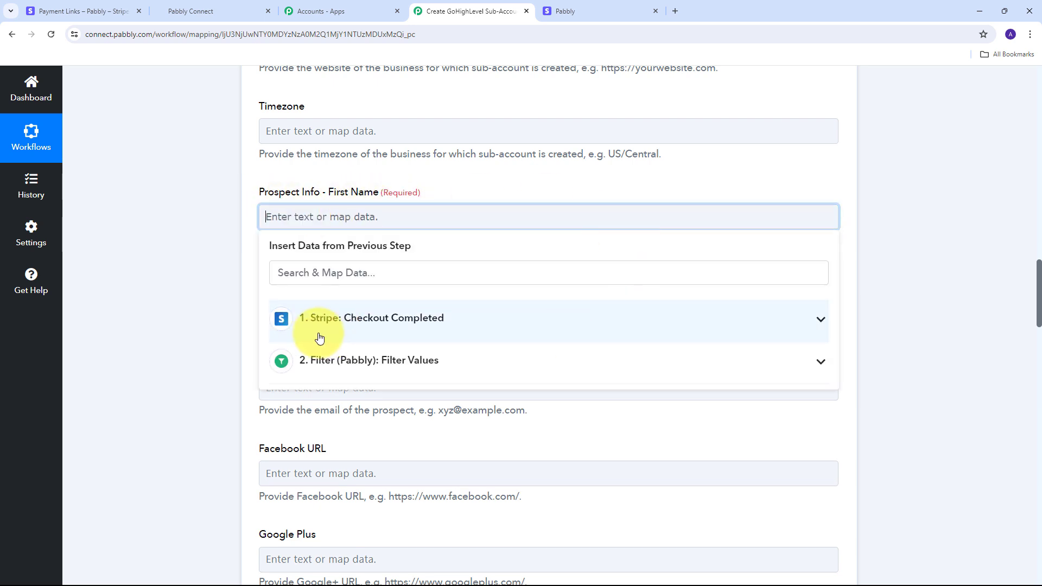
pyautogui.click(449, 326)
pyautogui.scroll(-10, 442, 395)
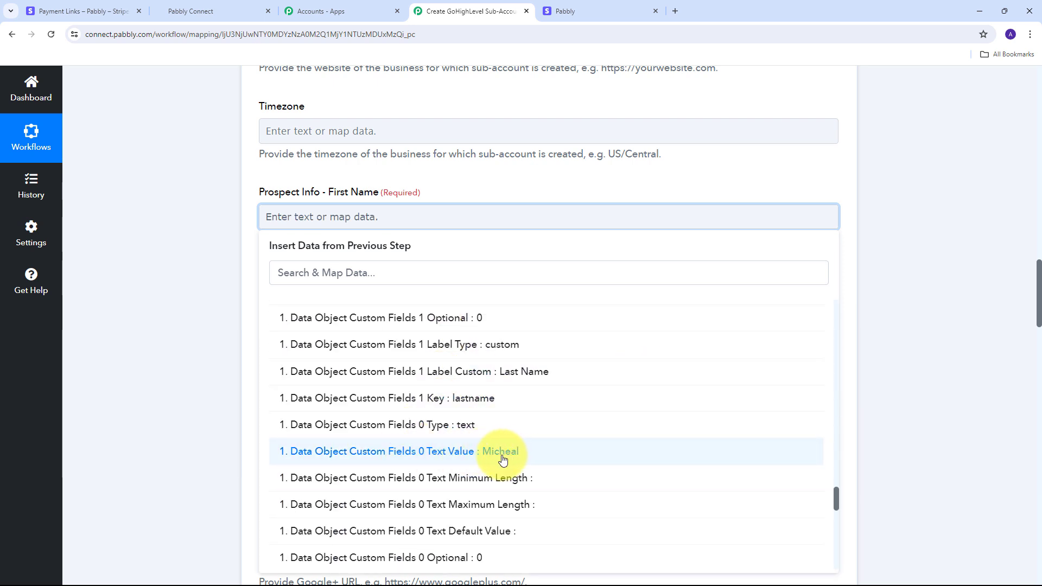
pyautogui.click(502, 459)
pyautogui.scroll(-1, 309, 260)
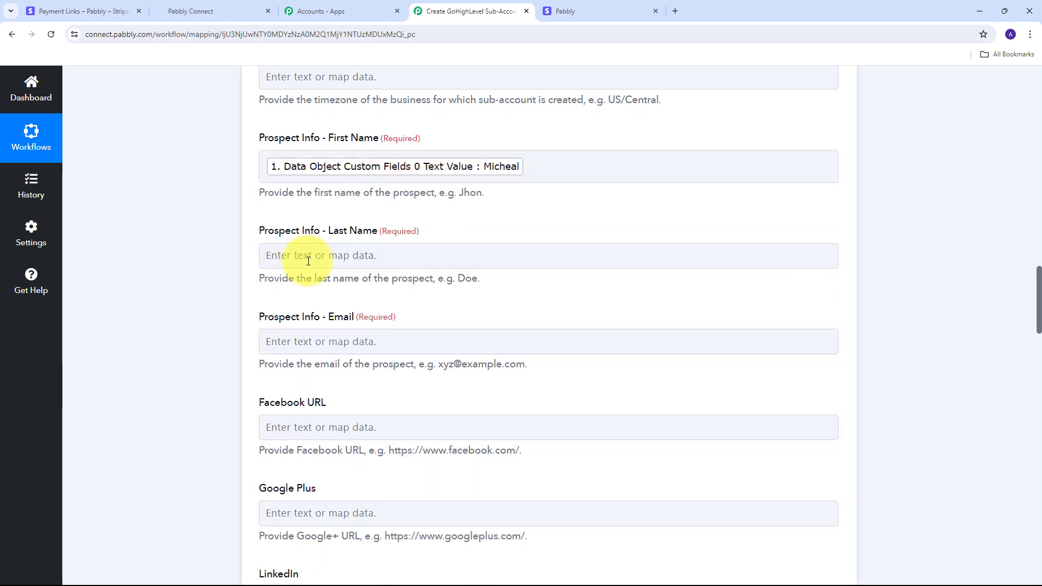
pyautogui.click(324, 258)
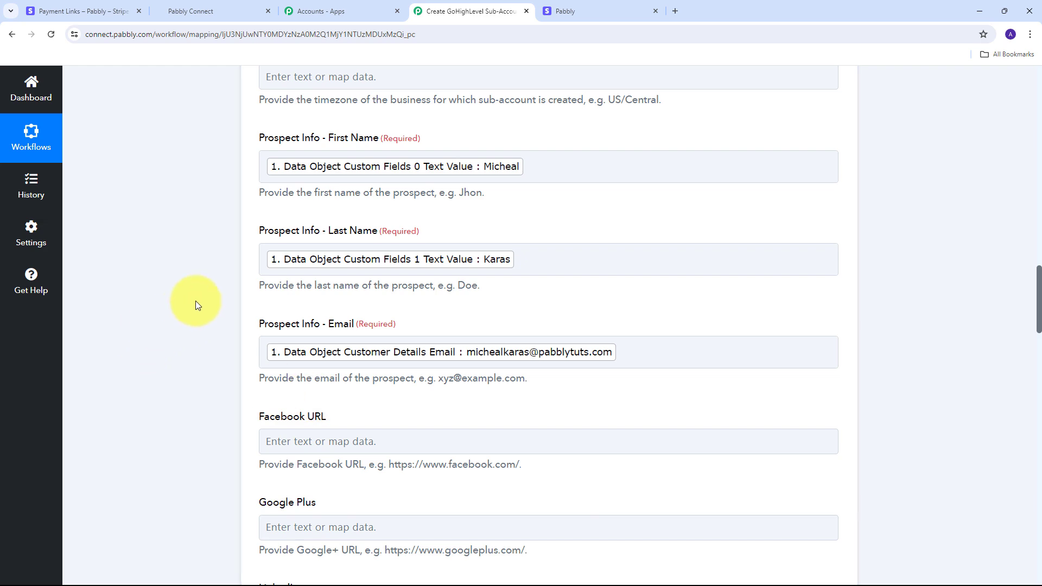
pyautogui.scroll(8, 298, 278)
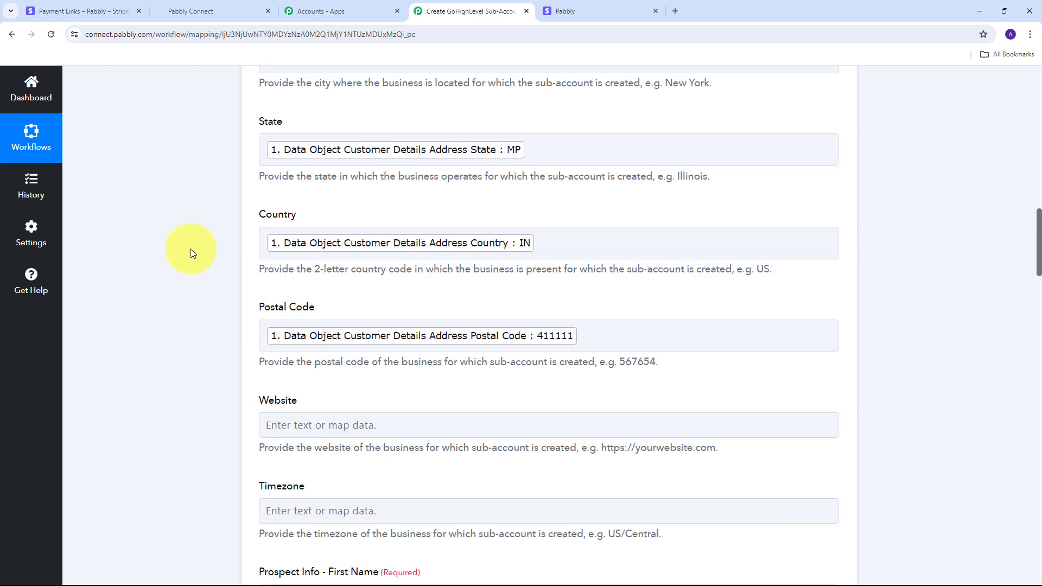
pyautogui.scroll(-10, 191, 248)
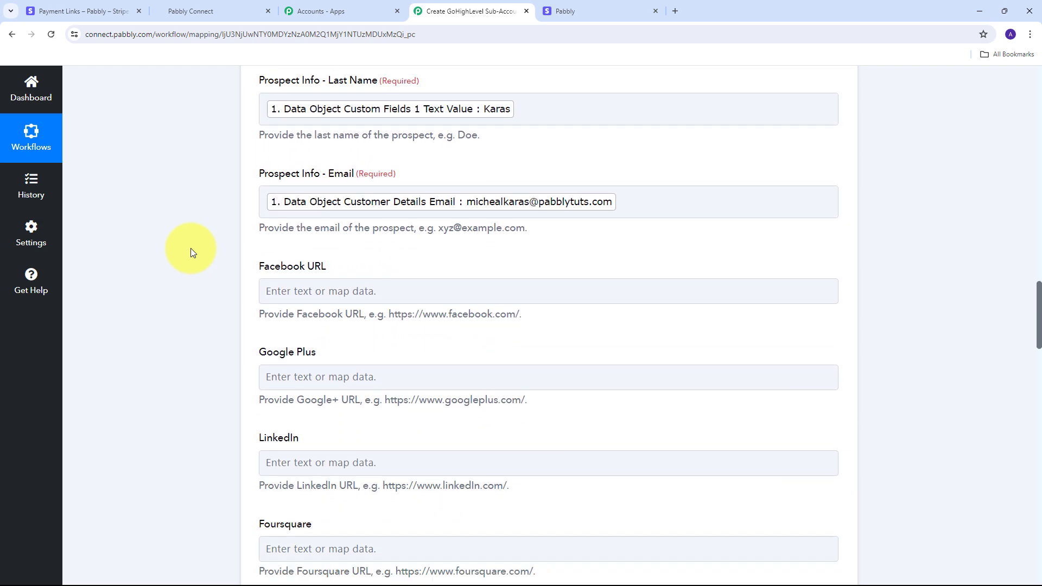
pyautogui.scroll(-4, 292, 233)
pyautogui.scroll(2, 252, 175)
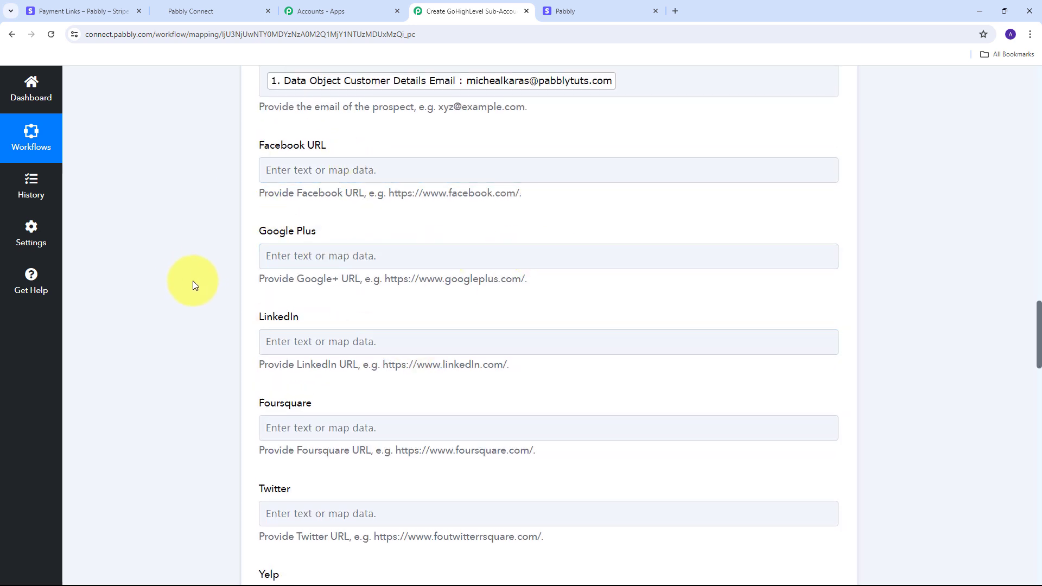
pyautogui.scroll(-4, 198, 283)
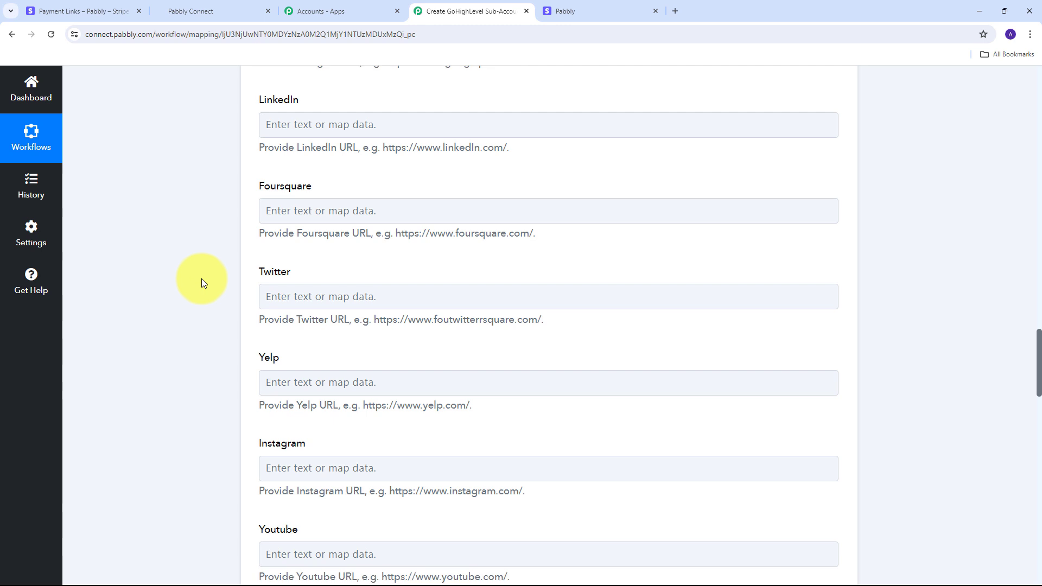
pyautogui.scroll(-8, 201, 278)
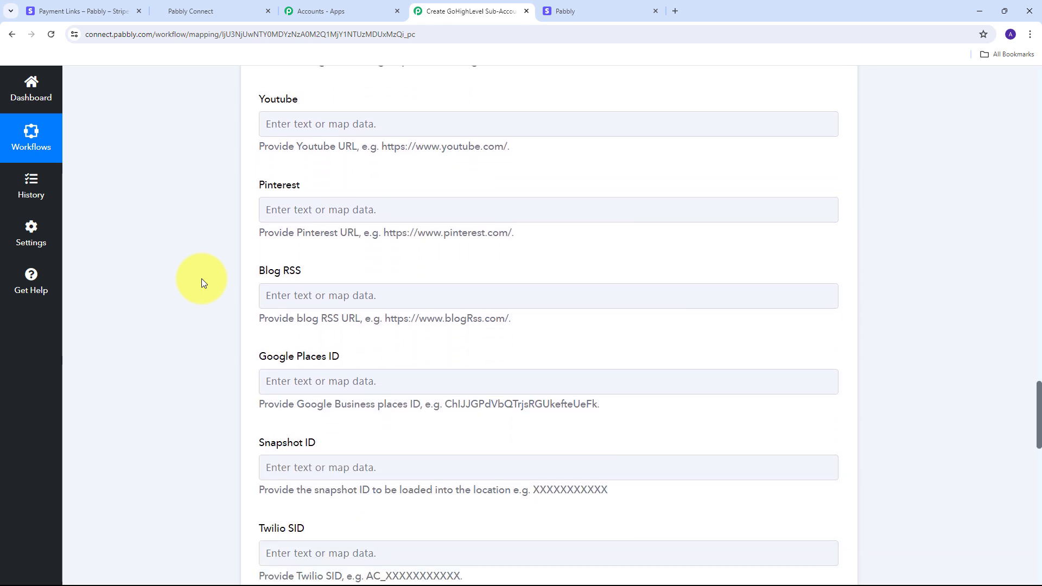
pyautogui.scroll(-12, 201, 278)
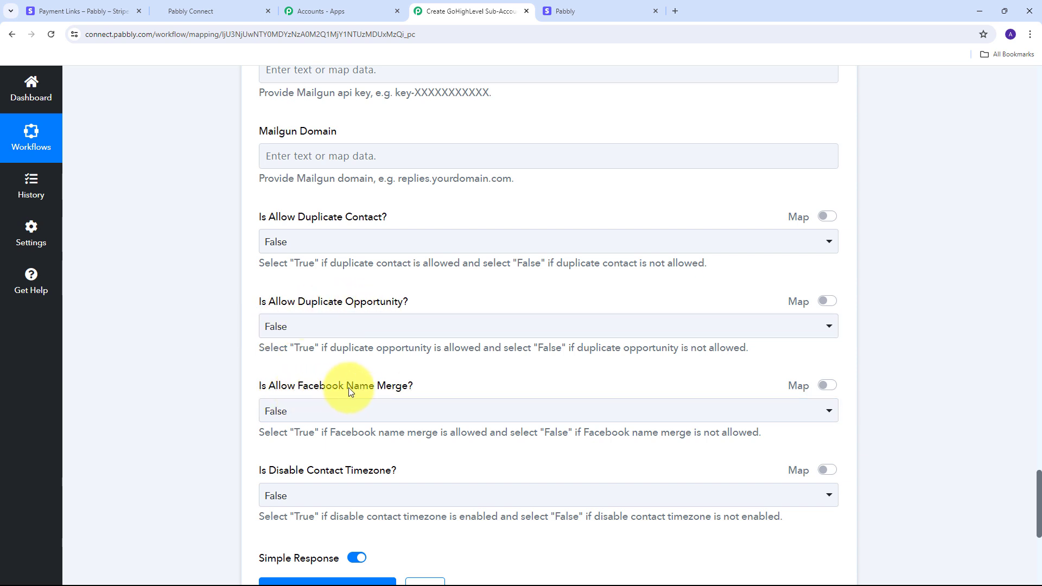
pyautogui.scroll(-1, 391, 362)
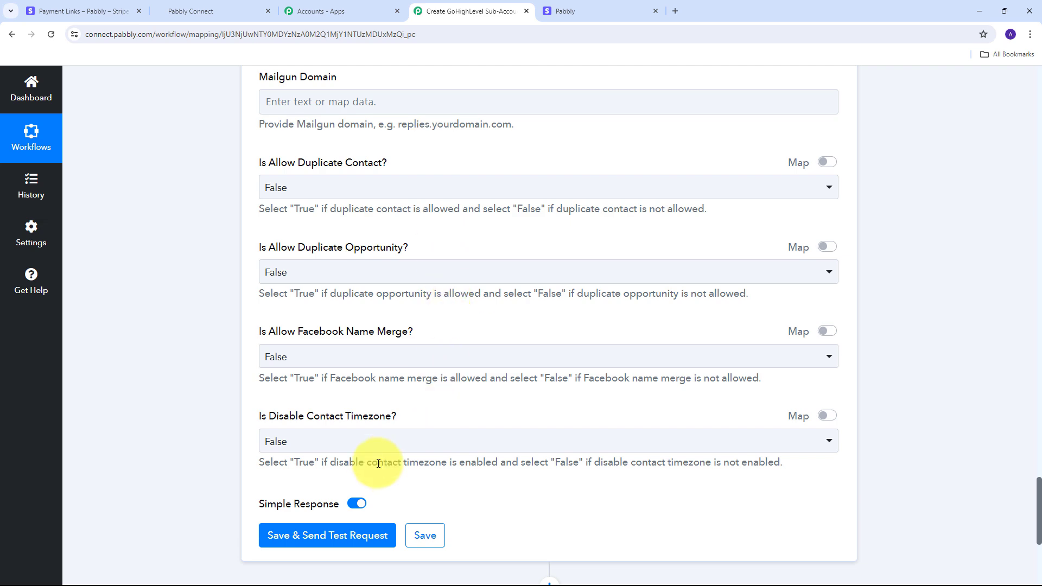
pyautogui.scroll(-2, 223, 411)
pyautogui.scroll(20, 225, 404)
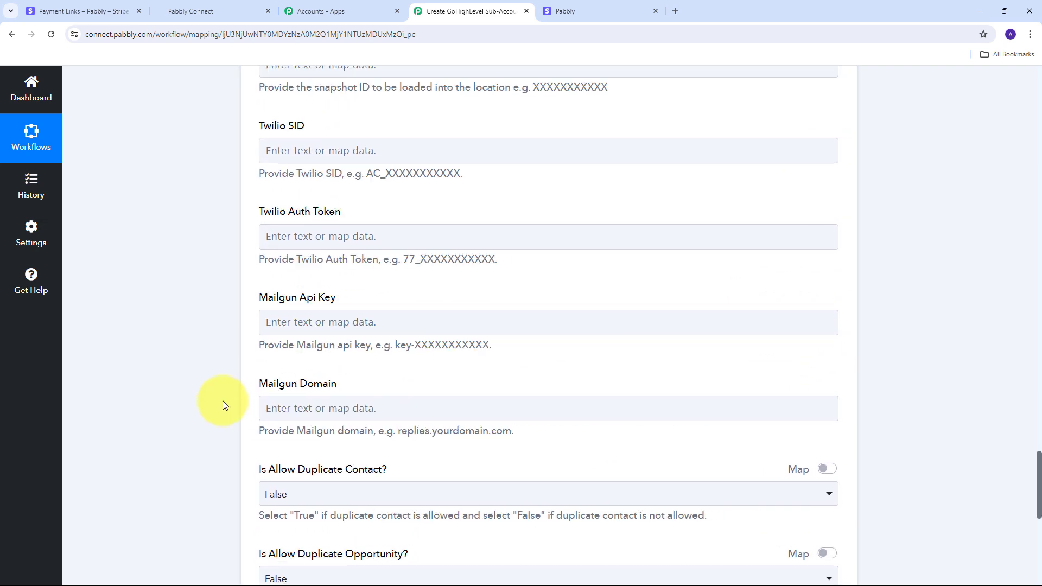
pyautogui.scroll(20, 222, 405)
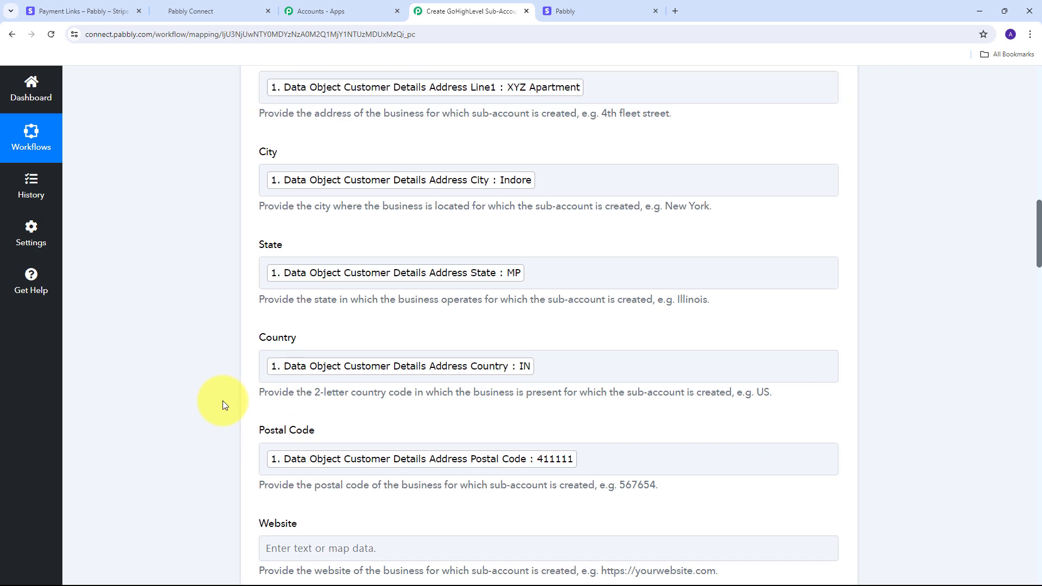
pyautogui.scroll(-10, 223, 405)
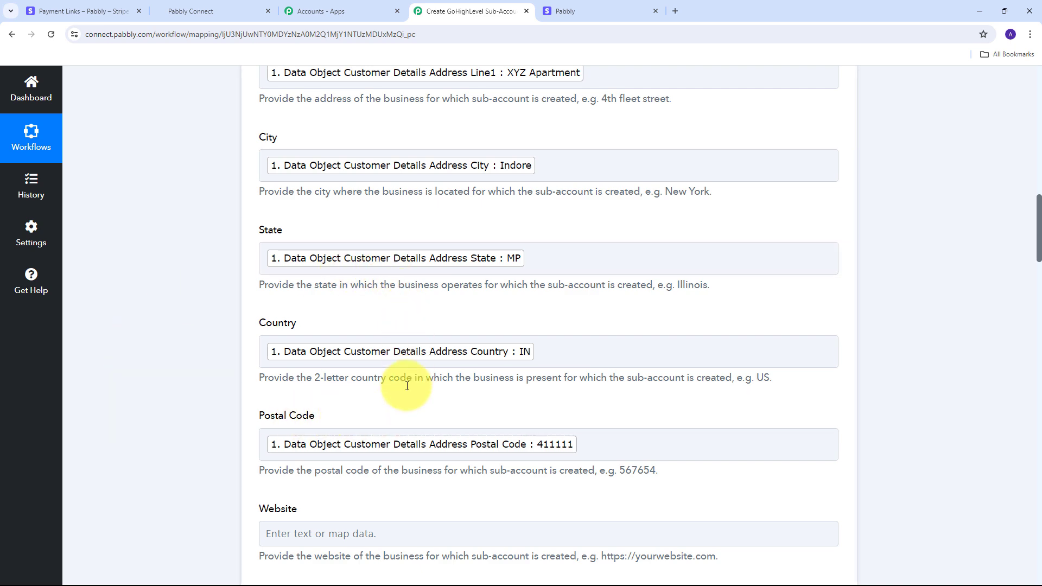
pyautogui.scroll(-20, 416, 300)
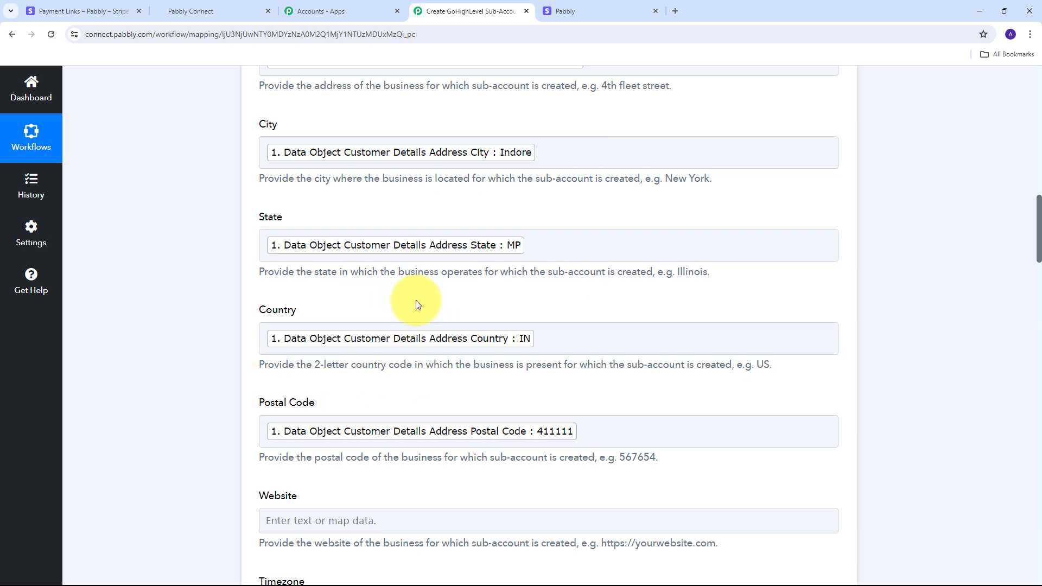
pyautogui.scroll(-7, 416, 300)
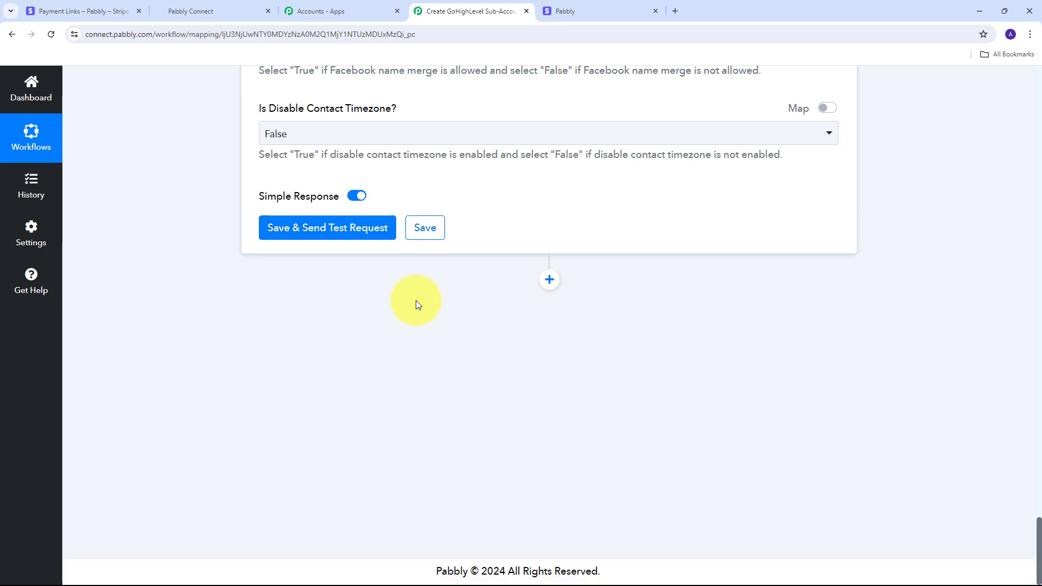
# Test the Create Location step, check the returned sub-account name, then go to GoHighLevel
pyautogui.click(319, 228)
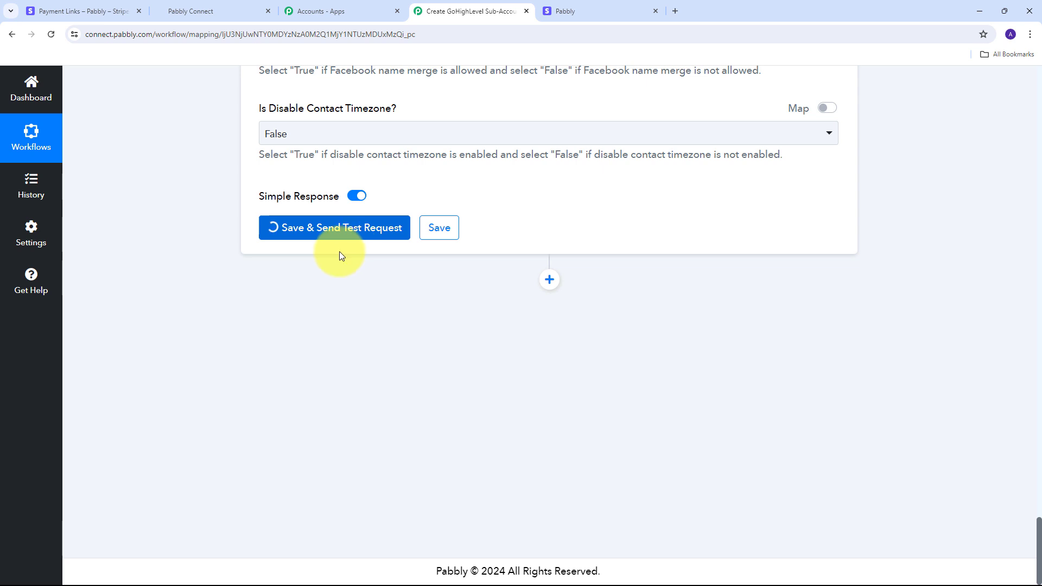
pyautogui.scroll(-3, 1017, 242)
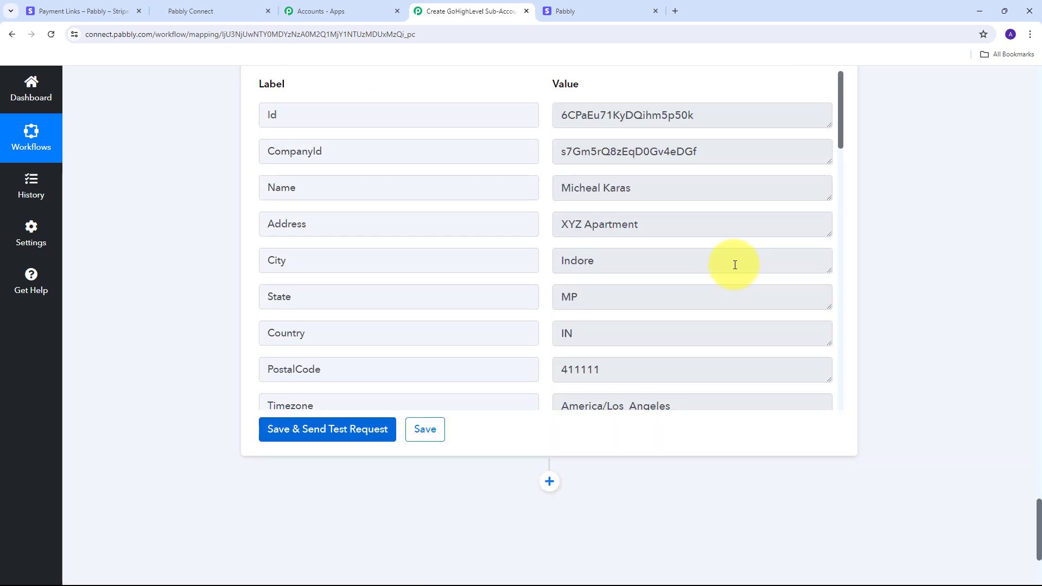
pyautogui.scroll(1, 735, 264)
pyautogui.scroll(-2, 604, 262)
pyautogui.scroll(2, 604, 262)
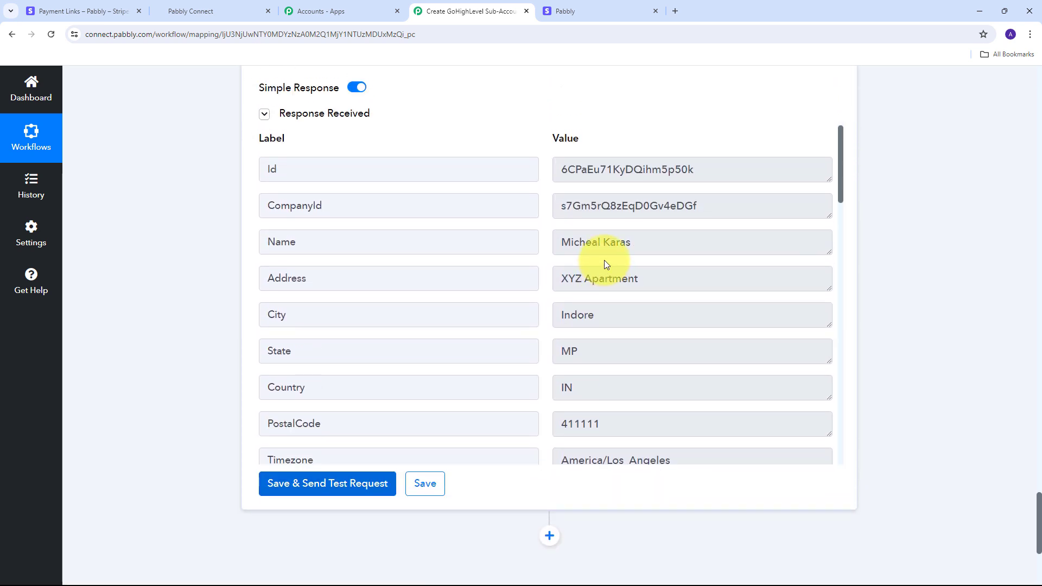
pyautogui.scroll(-2, 391, 263)
pyautogui.scroll(2, 404, 263)
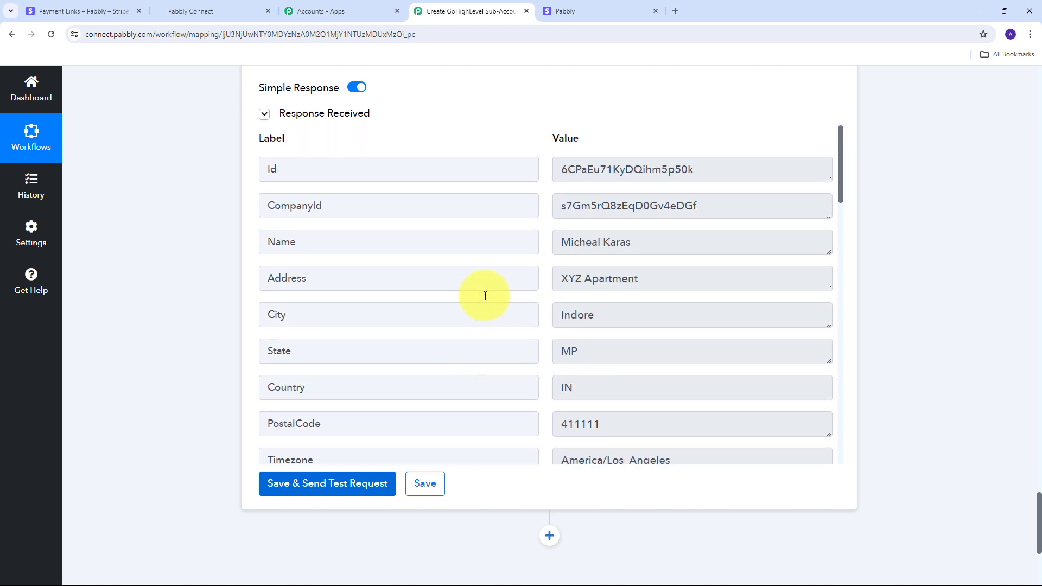
pyautogui.moveTo(678, 240); pyautogui.dragTo(539, 278)
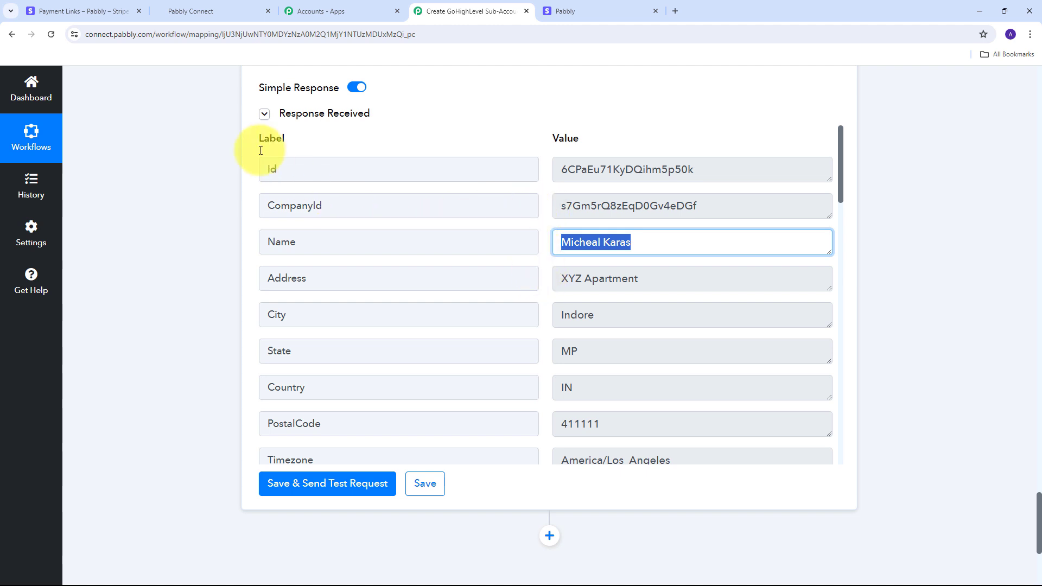
pyautogui.click(216, 11)
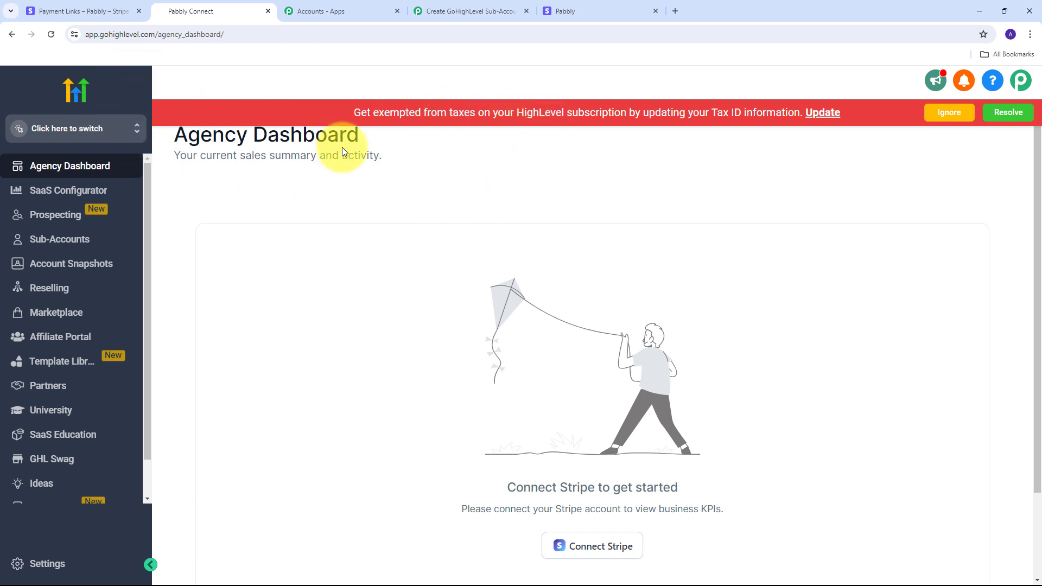
# In Sub-Accounts, check the new sub-account card's postal code and phone number
pyautogui.click(71, 242)
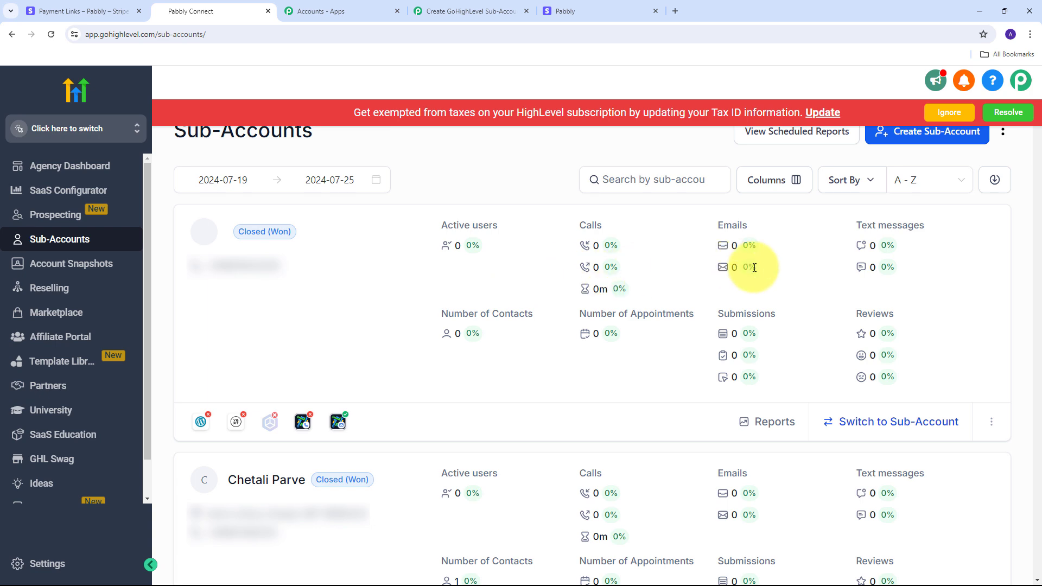
pyautogui.scroll(-9, 488, 287)
pyautogui.scroll(1, 510, 283)
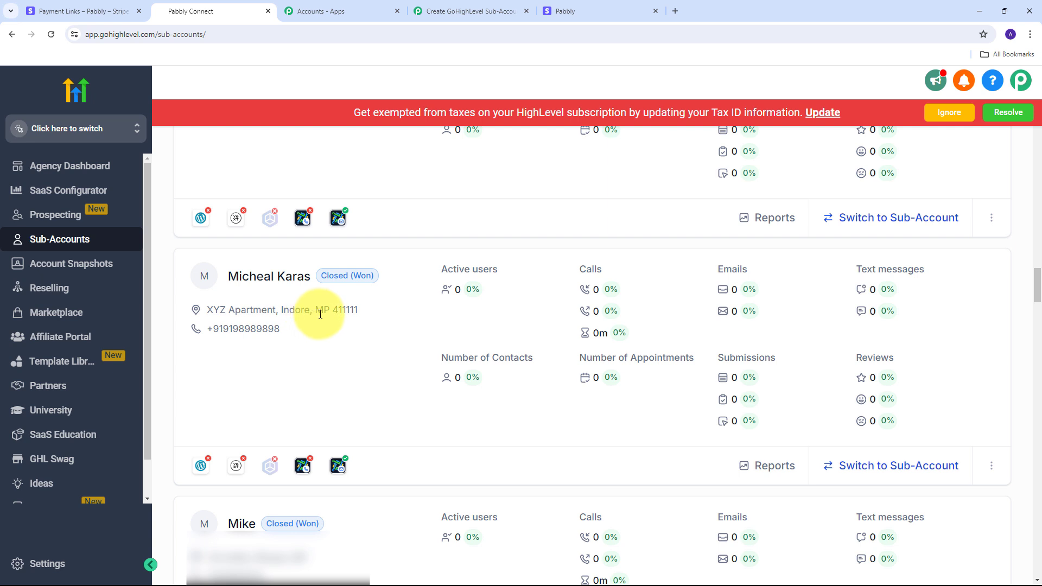
pyautogui.moveTo(339, 310); pyautogui.dragTo(373, 313)
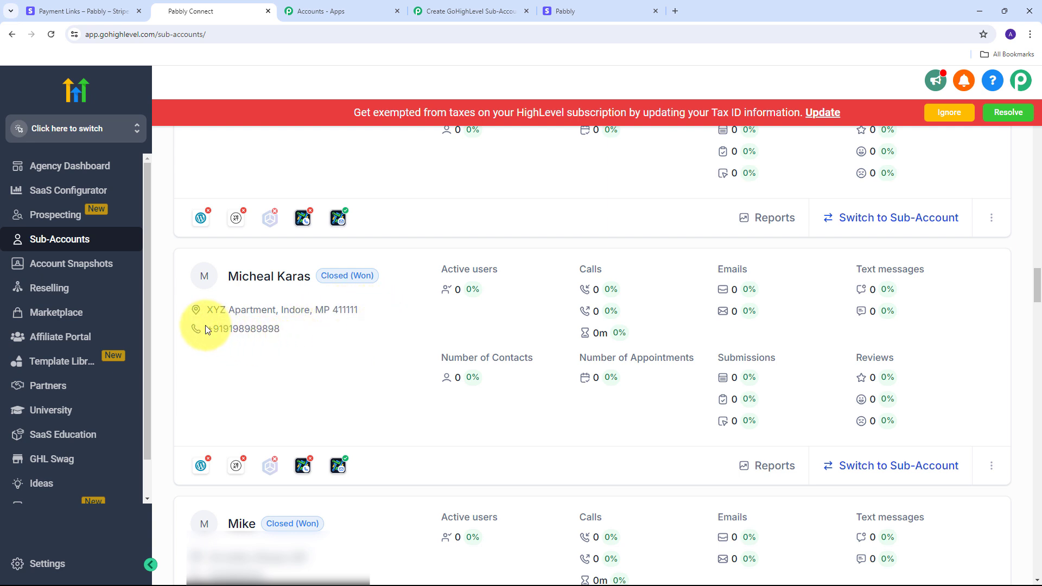
pyautogui.moveTo(206, 328); pyautogui.dragTo(296, 331)
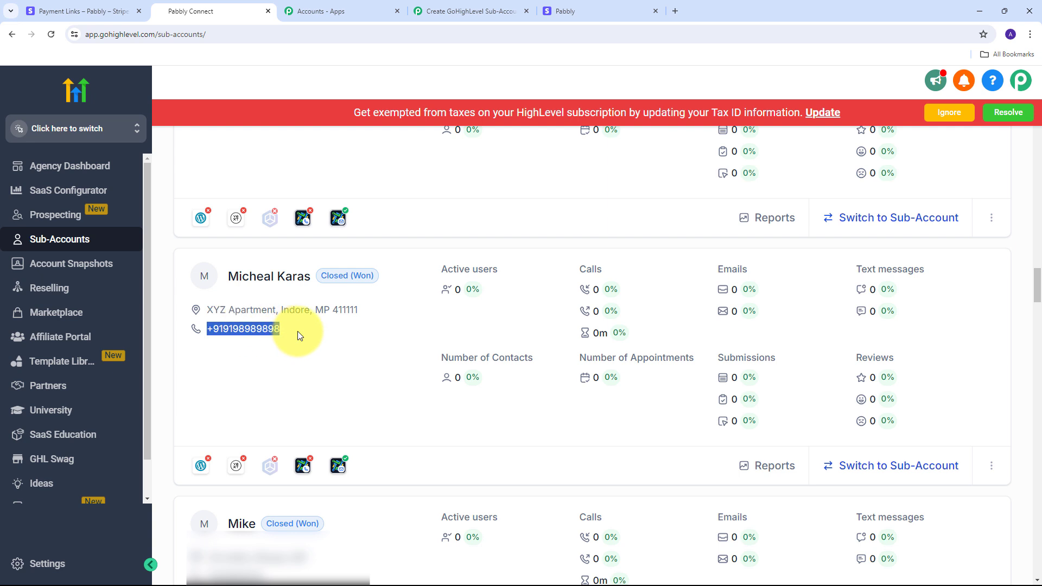
# Open the new sub-account's Basic Details and check its email address
pyautogui.click(257, 286)
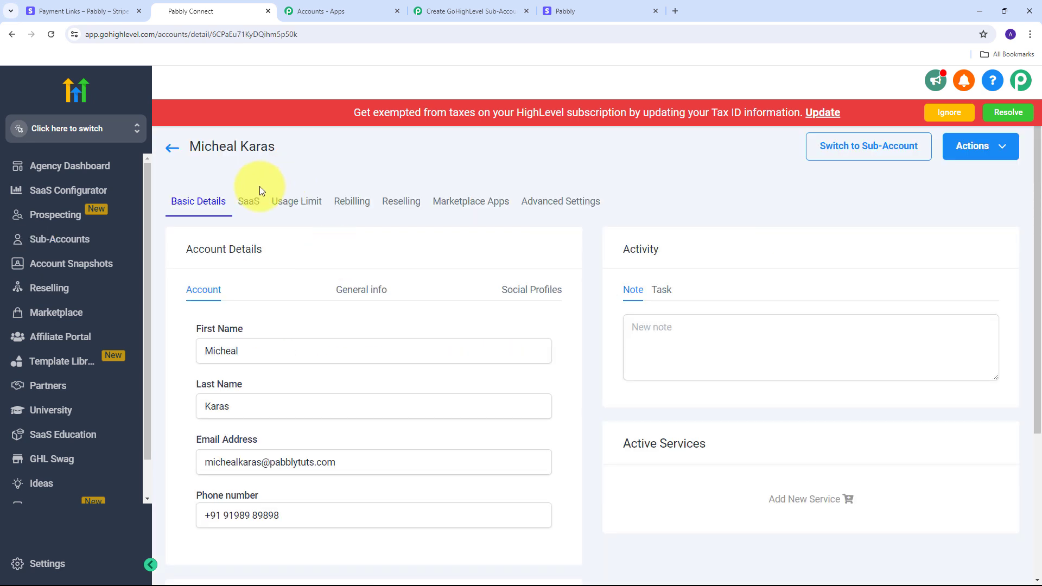
pyautogui.scroll(-2, 640, 211)
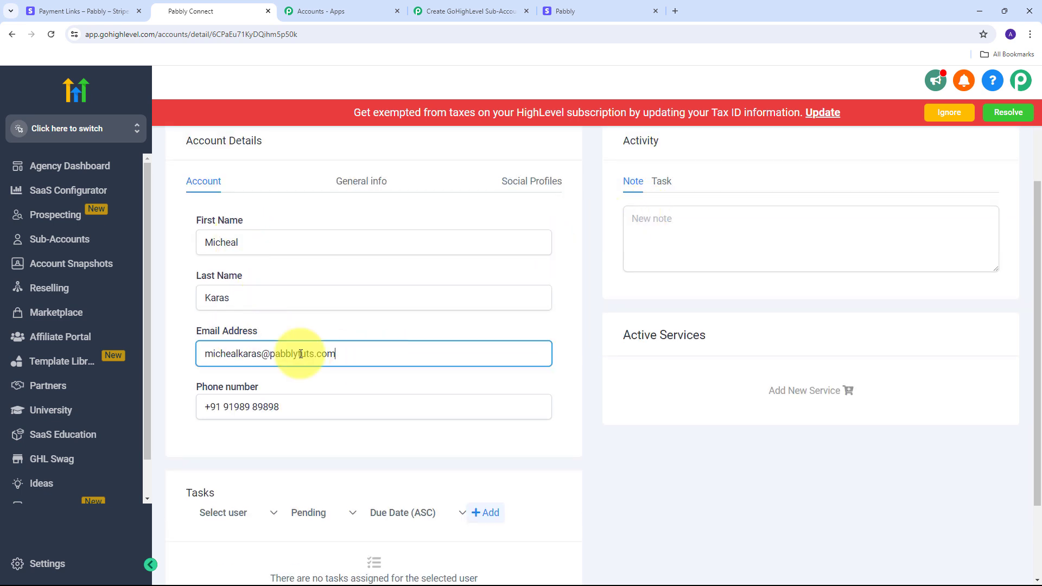
pyautogui.tripleClick(304, 354)
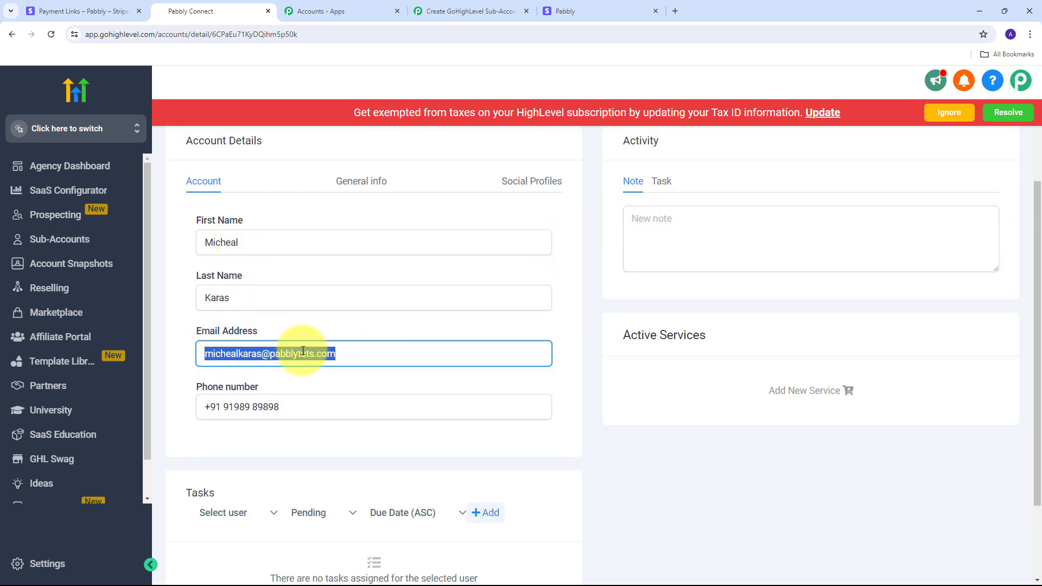
pyautogui.click(584, 363)
pyautogui.scroll(2, 585, 363)
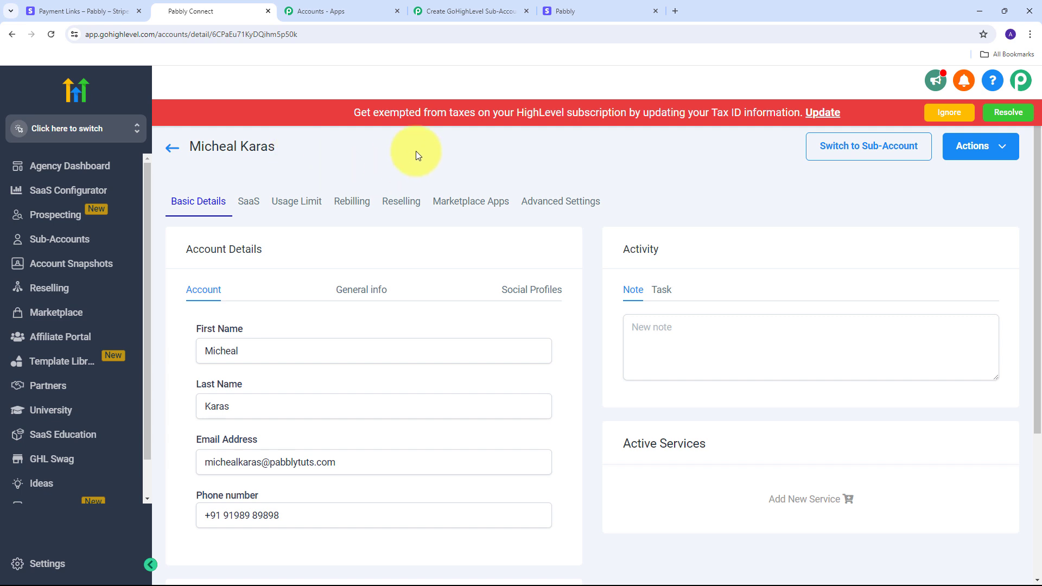
# Add a fourth step after Create Location using LeadConnector V2, then list its action events
pyautogui.click(464, 10)
pyautogui.scroll(-3, 539, 301)
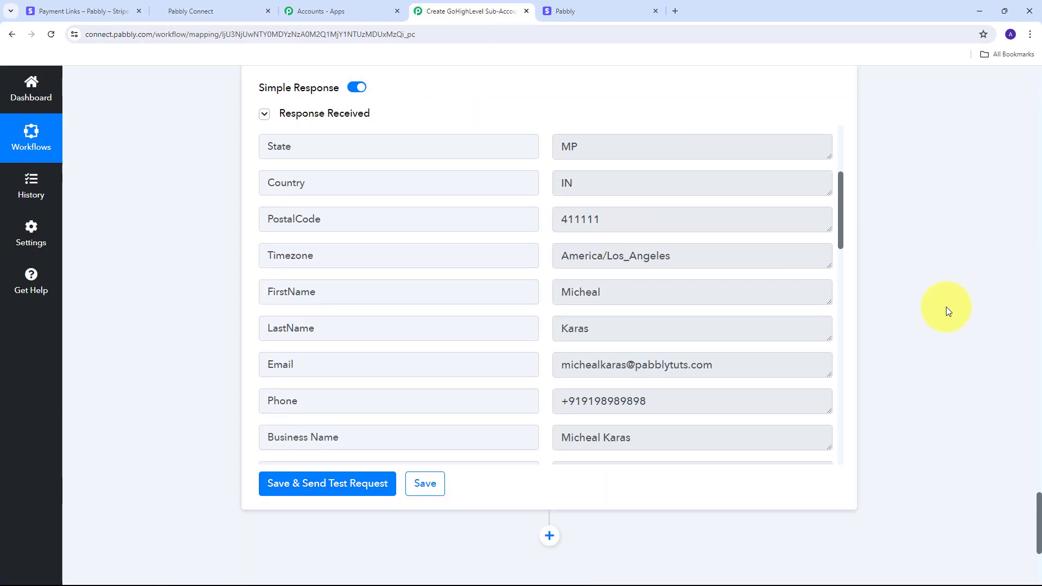
pyautogui.scroll(-5, 940, 249)
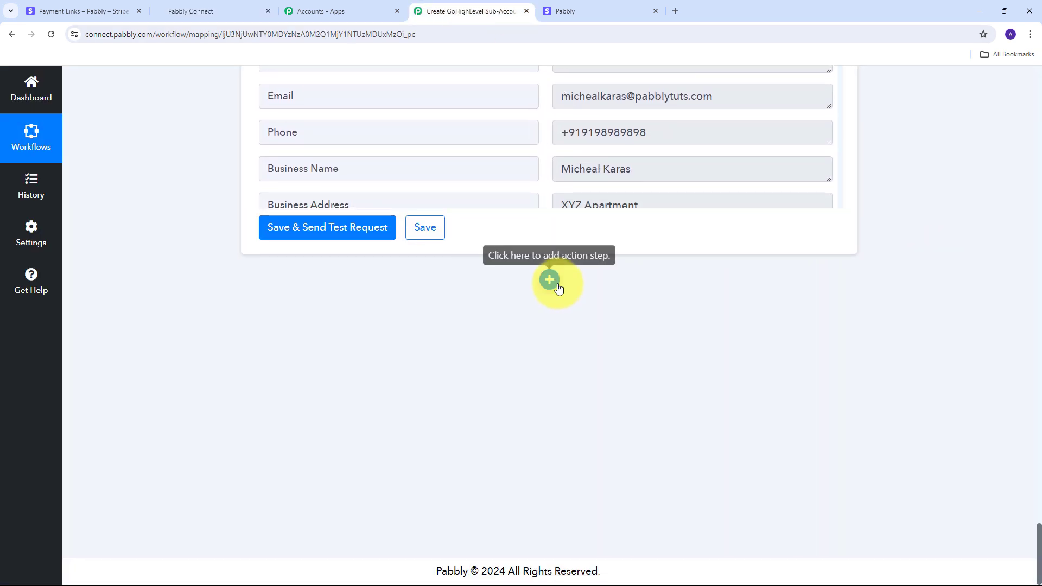
pyautogui.click(549, 280)
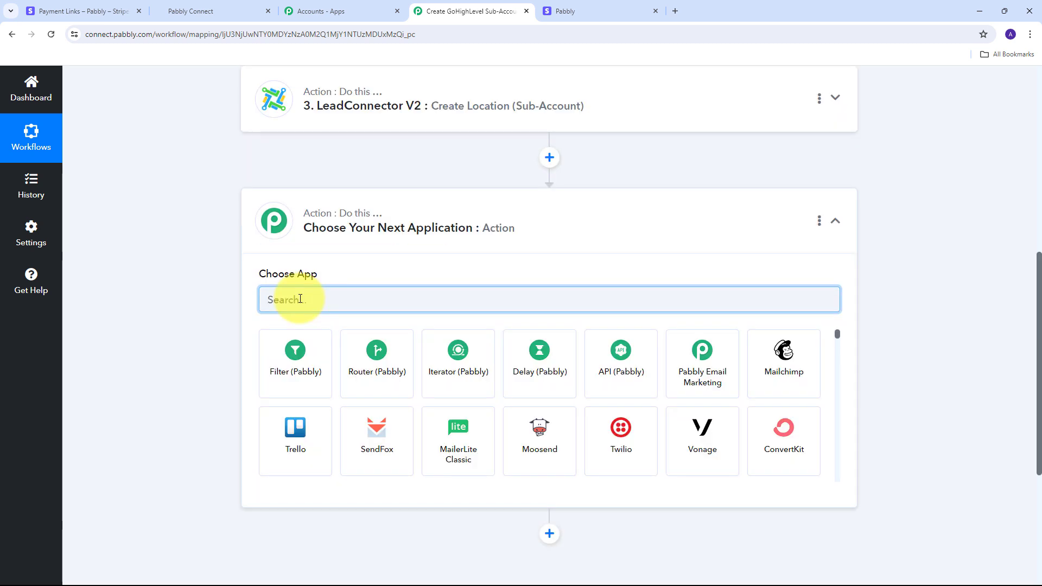
pyautogui.write('L')
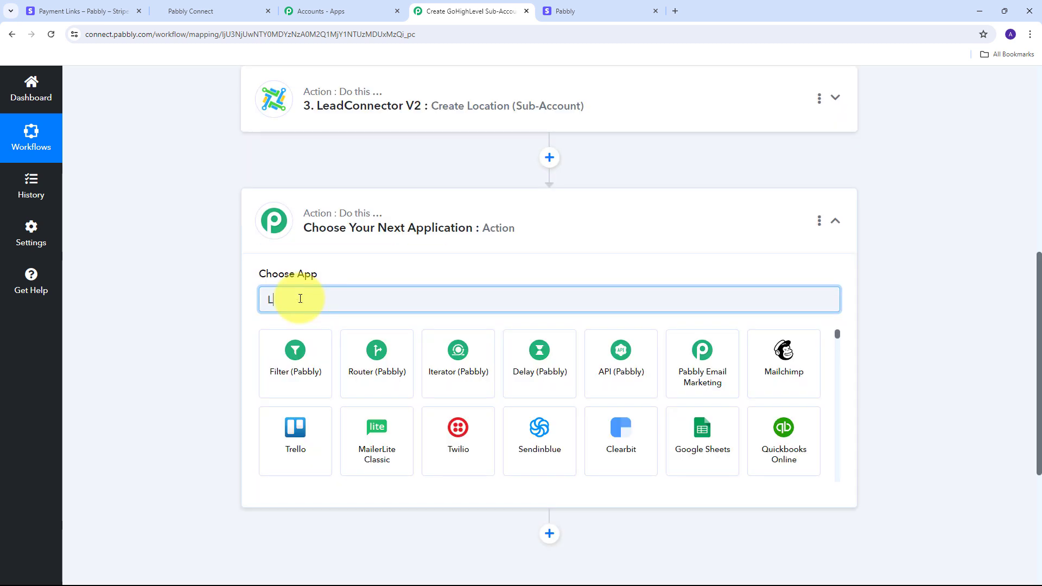
pyautogui.write('eadconnector')
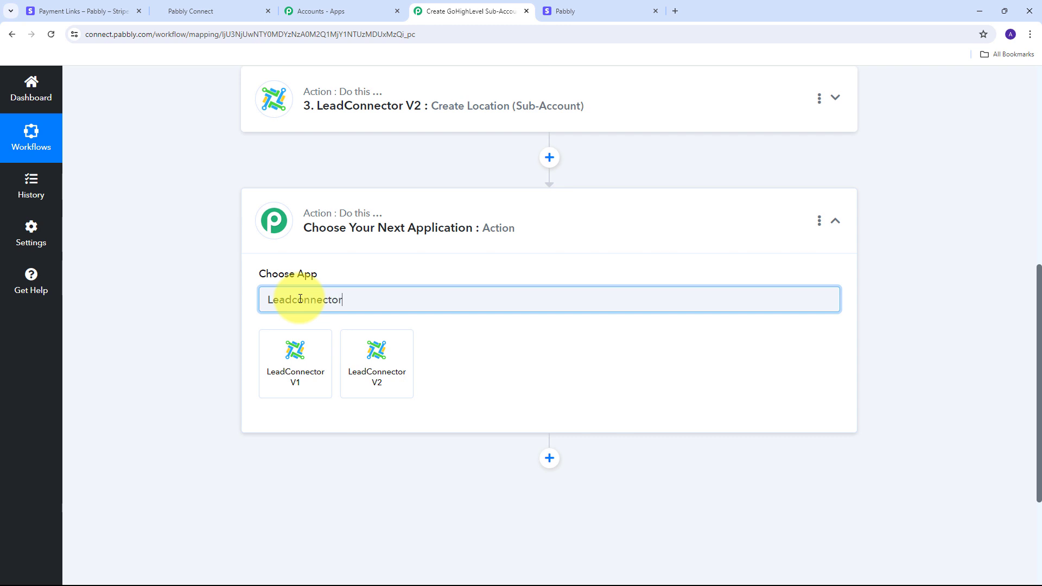
pyautogui.doubleClick(300, 298)
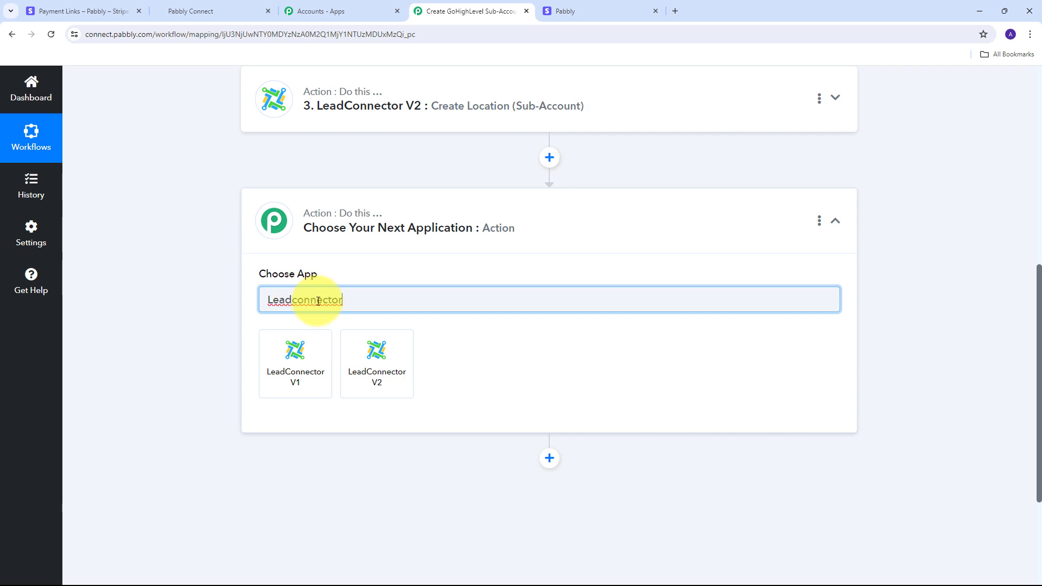
pyautogui.click(380, 372)
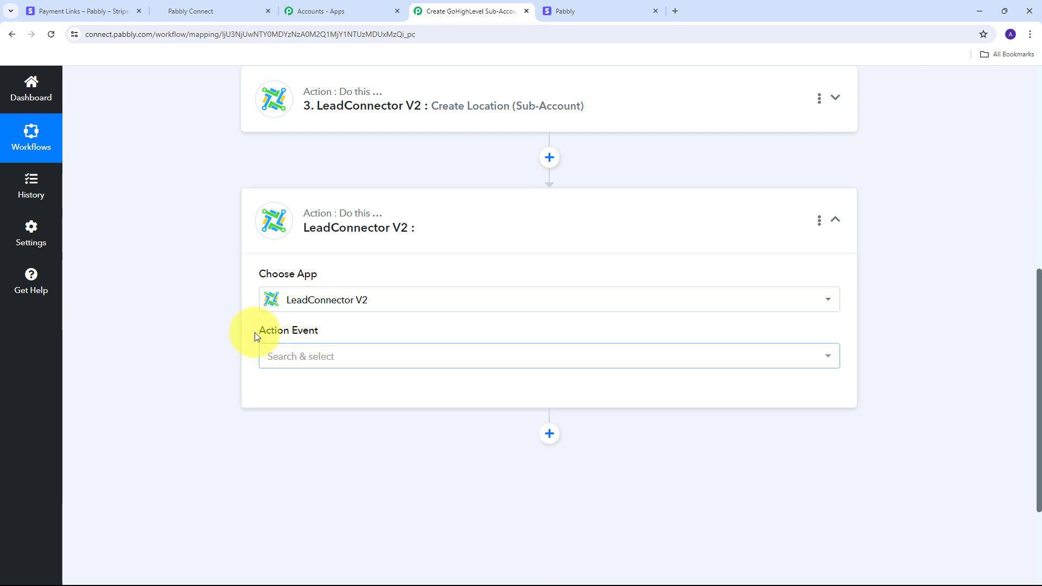
pyautogui.click(594, 363)
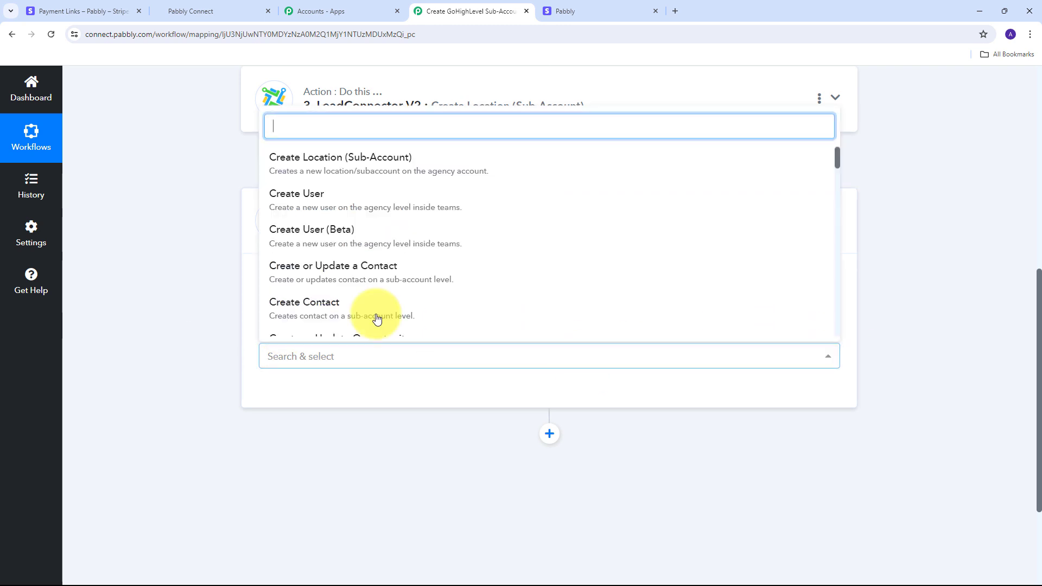
# Set the fourth step's action event to Create User using the existing LeadConnector V2 #14 connection
pyautogui.click(322, 205)
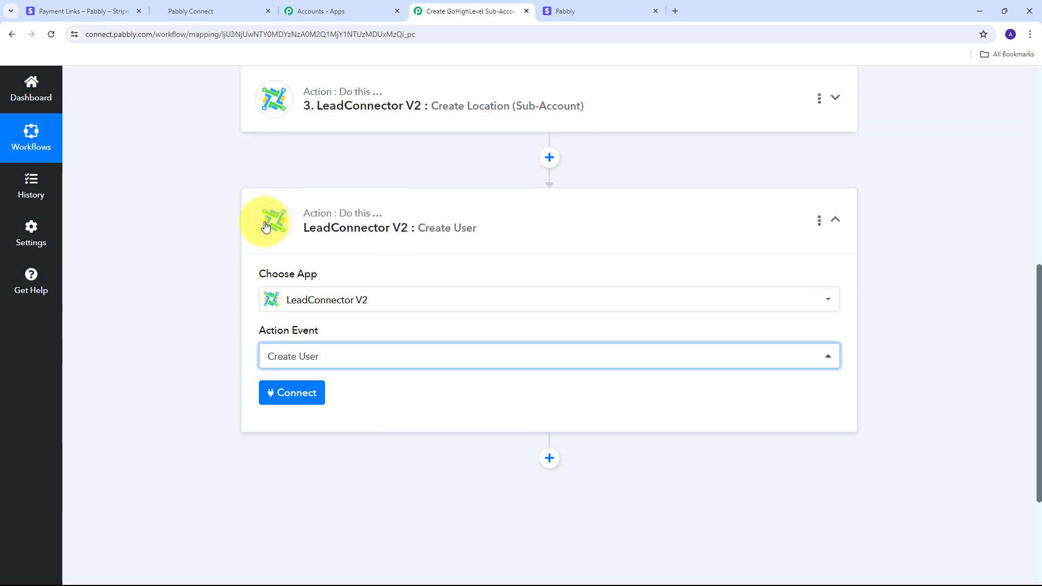
pyautogui.click(294, 394)
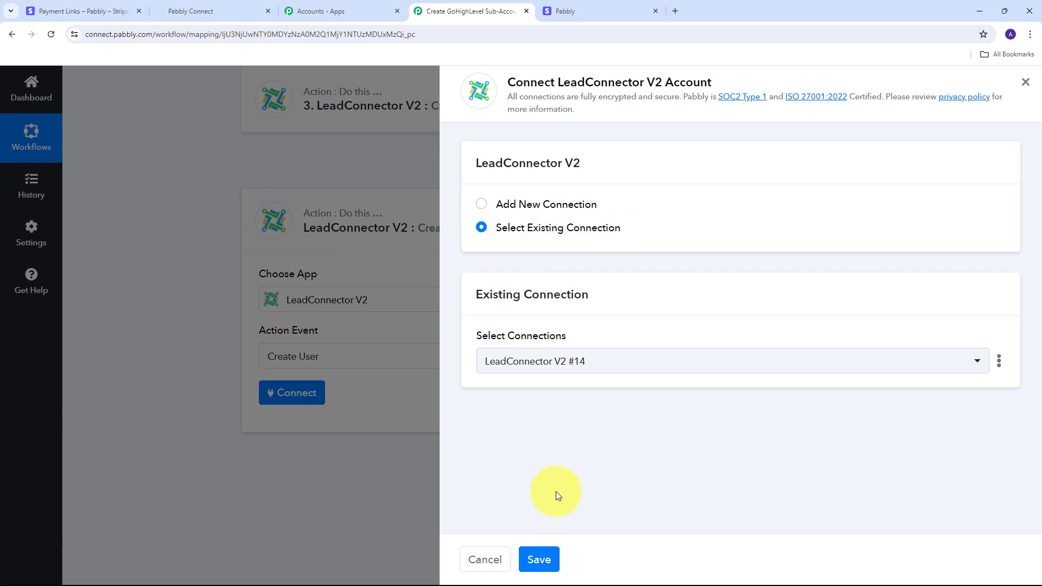
pyautogui.click(538, 562)
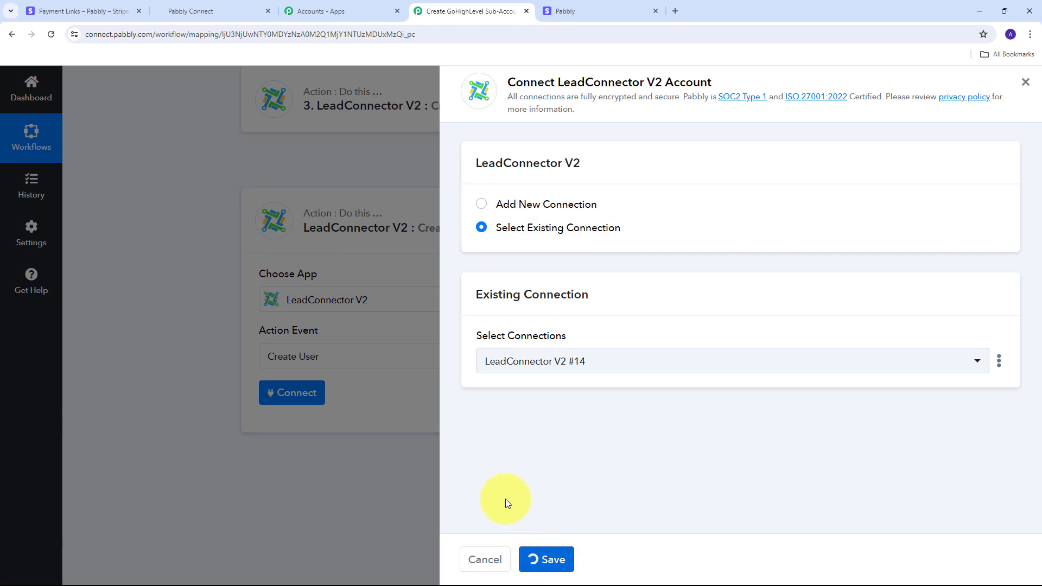
pyautogui.click(494, 350)
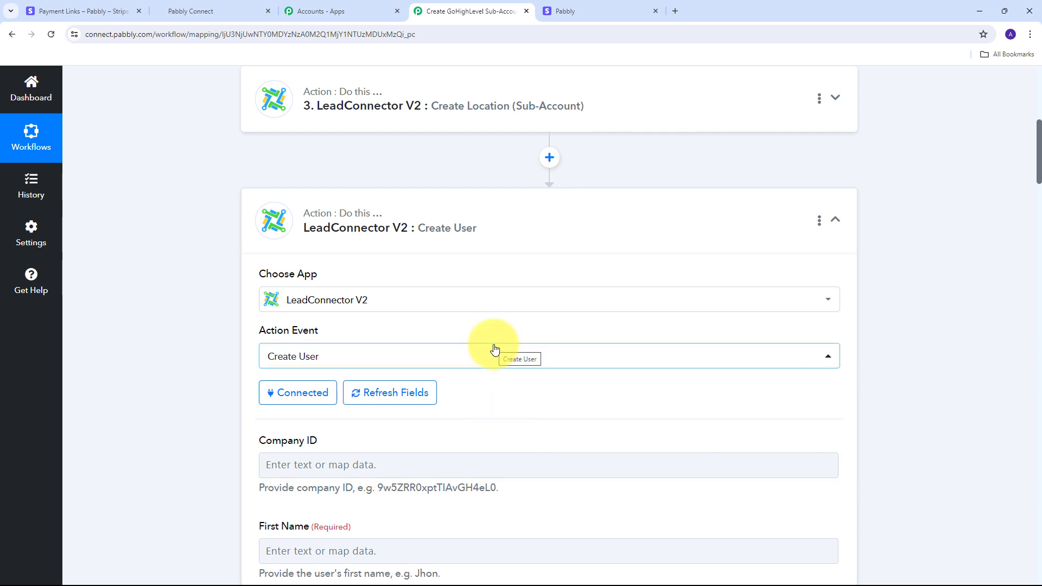
# Map Company ID to the Create Location step's CompanyId output
pyautogui.scroll(-7, 494, 350)
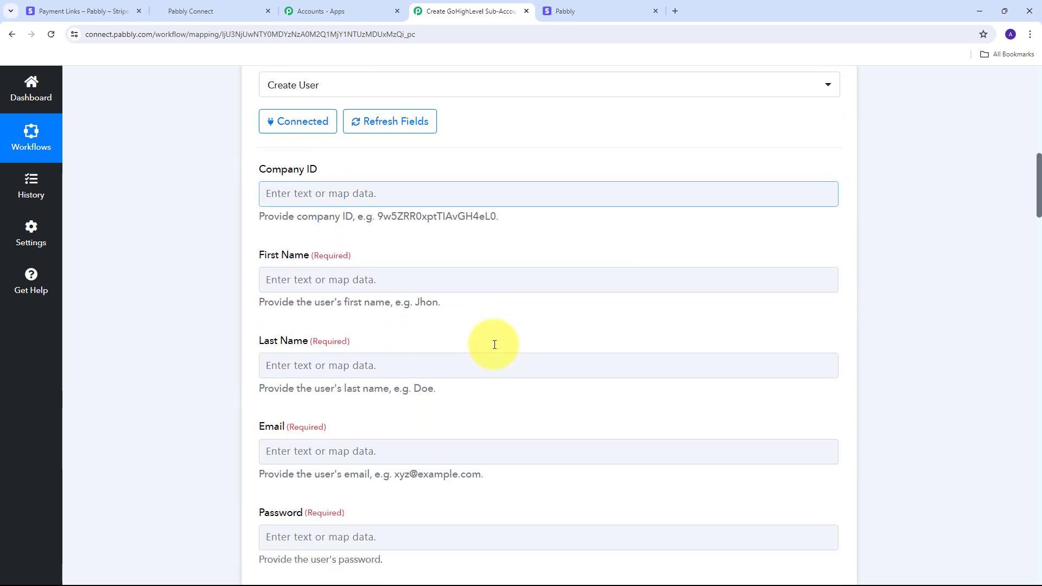
pyautogui.scroll(-4, 495, 345)
pyautogui.scroll(8, 495, 344)
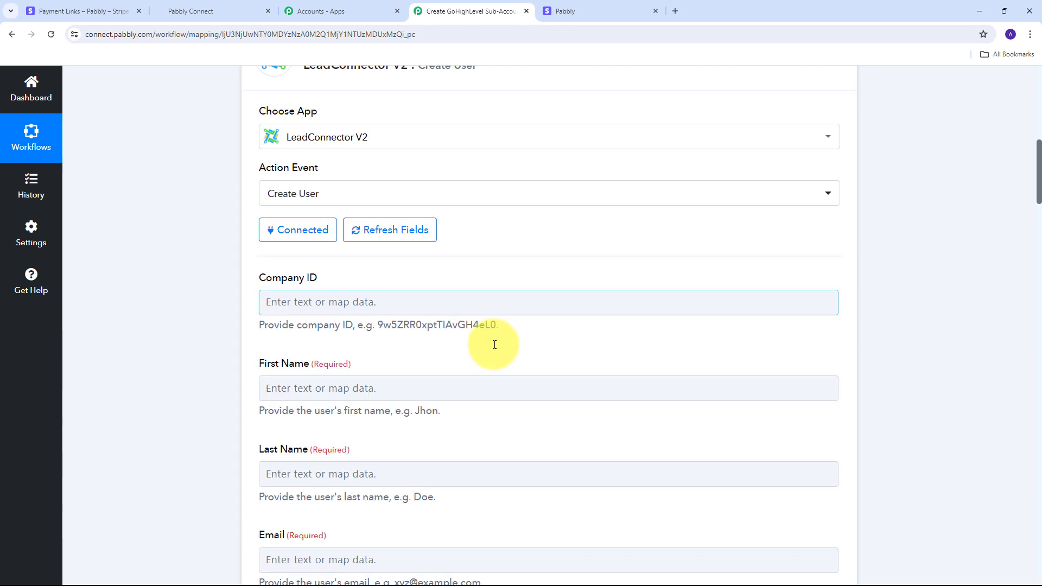
pyautogui.scroll(1, 495, 345)
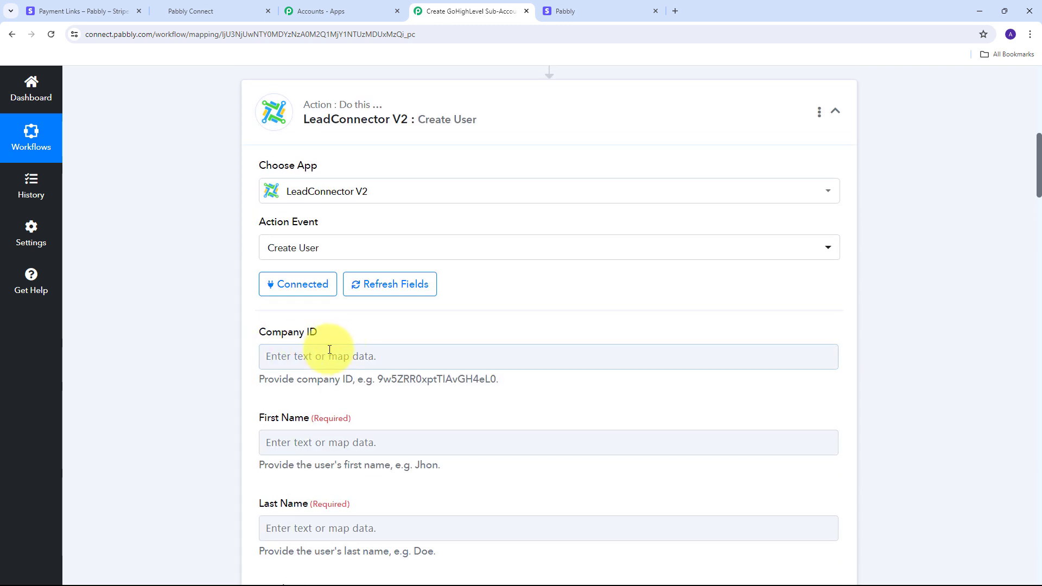
pyautogui.click(313, 355)
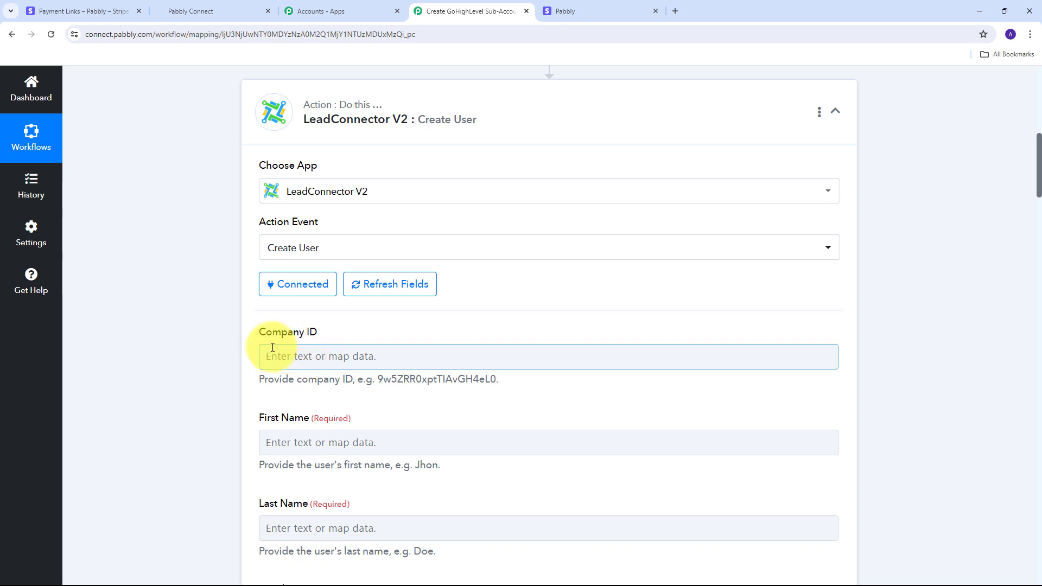
pyautogui.click(319, 356)
pyautogui.scroll(-1, 518, 469)
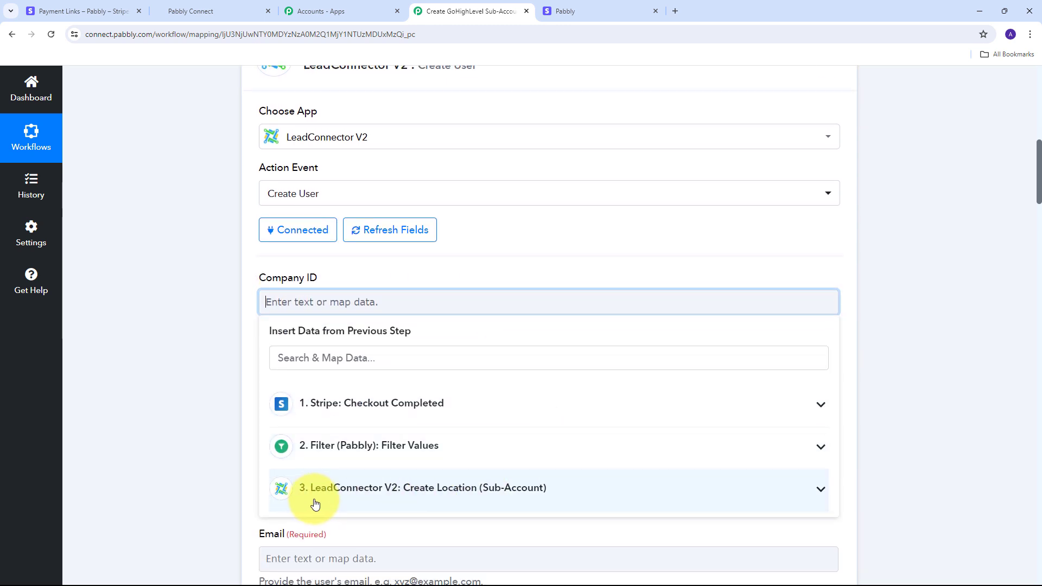
pyautogui.click(470, 494)
pyautogui.scroll(-1, 502, 383)
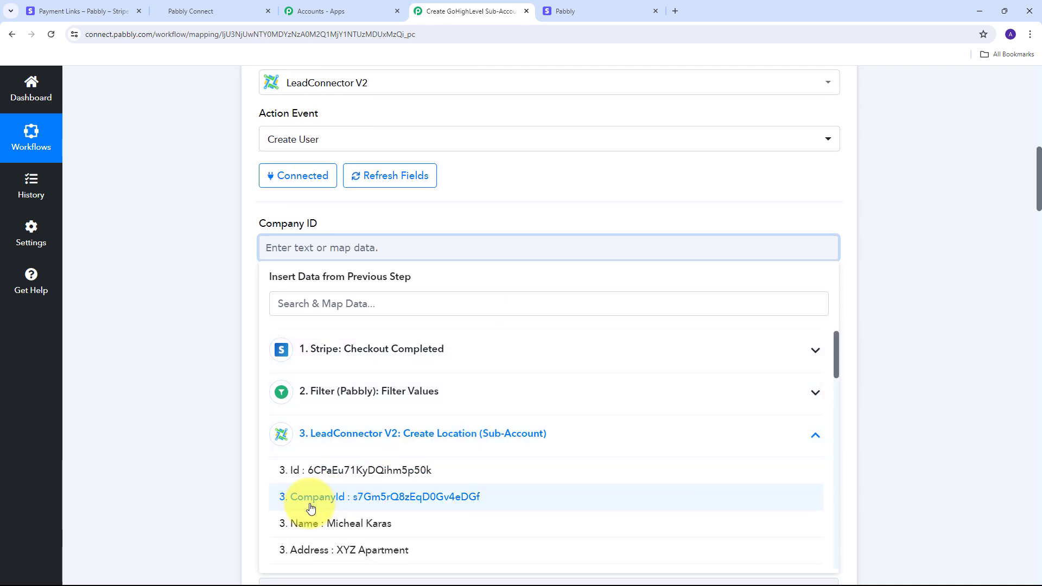
pyautogui.click(411, 498)
pyautogui.click(225, 383)
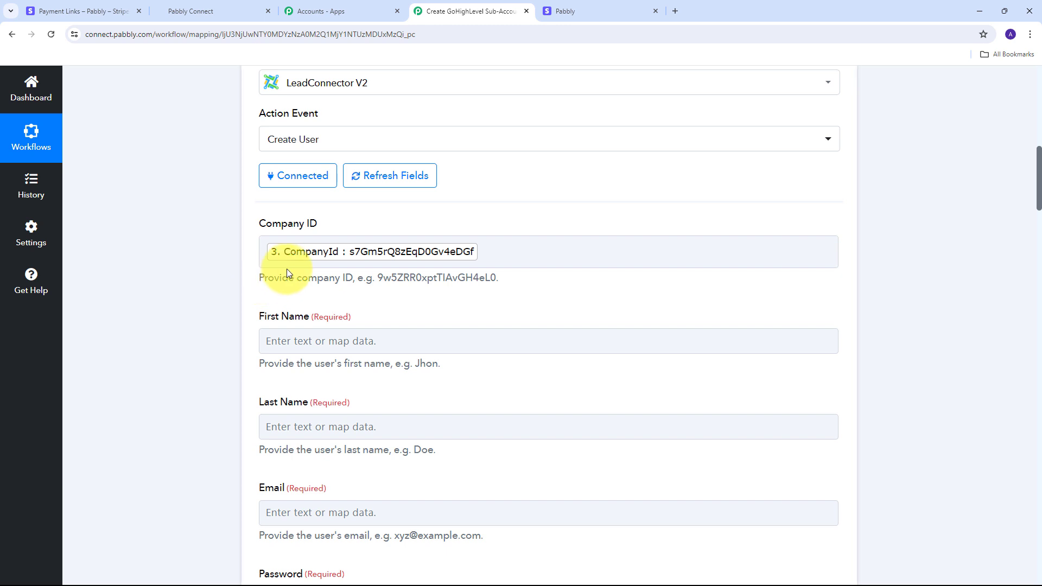
# Map First Name from the Stripe checkout's first-name field and Email from the customer's email
pyautogui.scroll(-1, 287, 268)
pyautogui.scroll(-2, 299, 337)
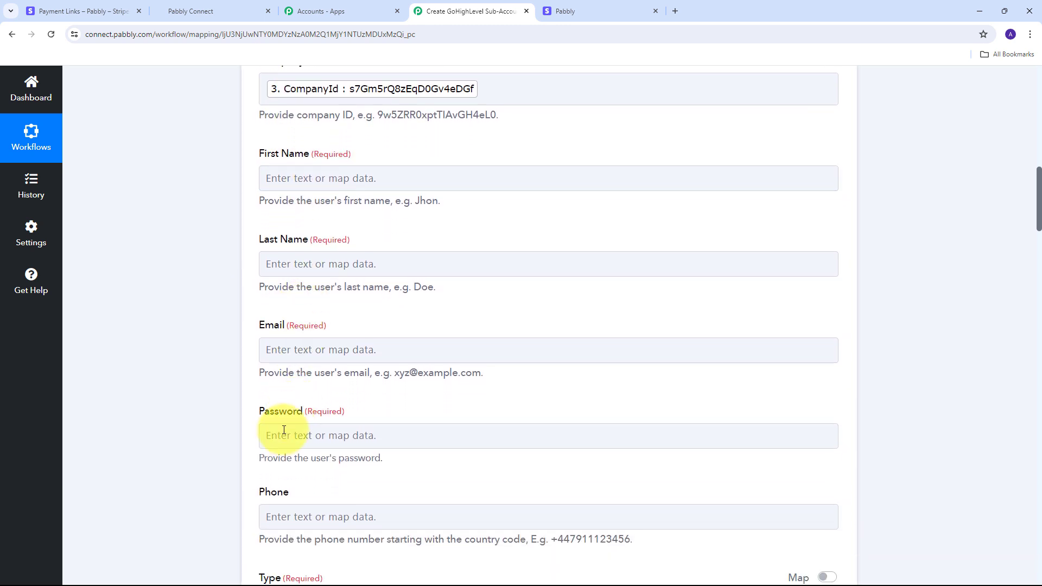
pyautogui.scroll(1, 229, 337)
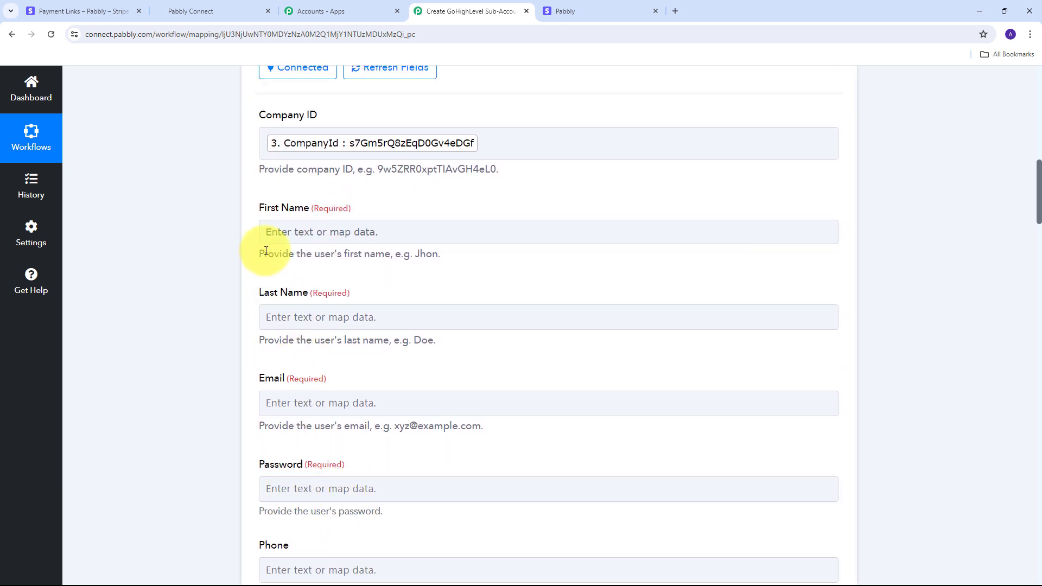
pyautogui.click(305, 233)
pyautogui.click(305, 233)
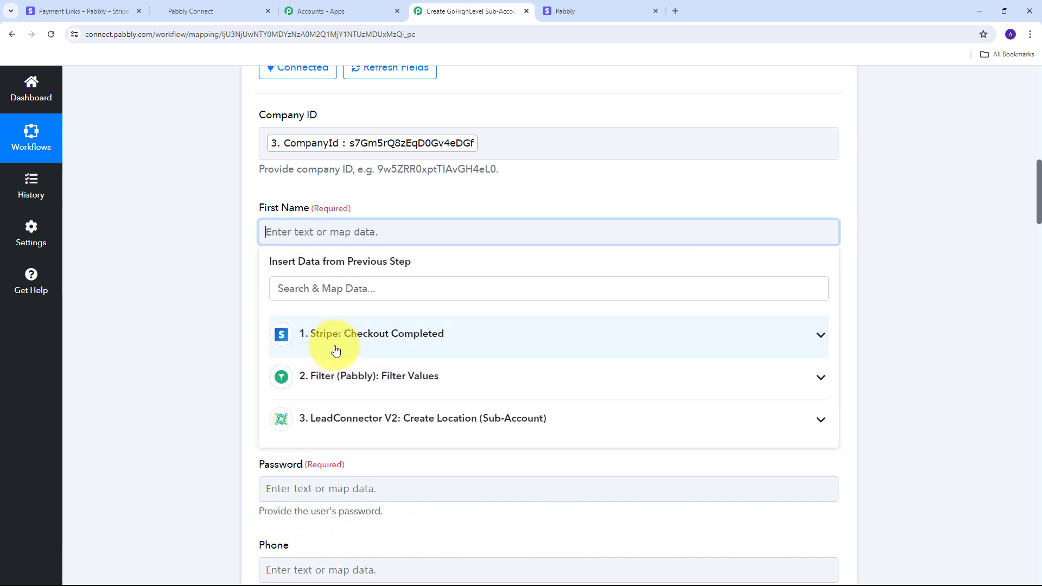
pyautogui.click(472, 346)
pyautogui.scroll(-6, 407, 396)
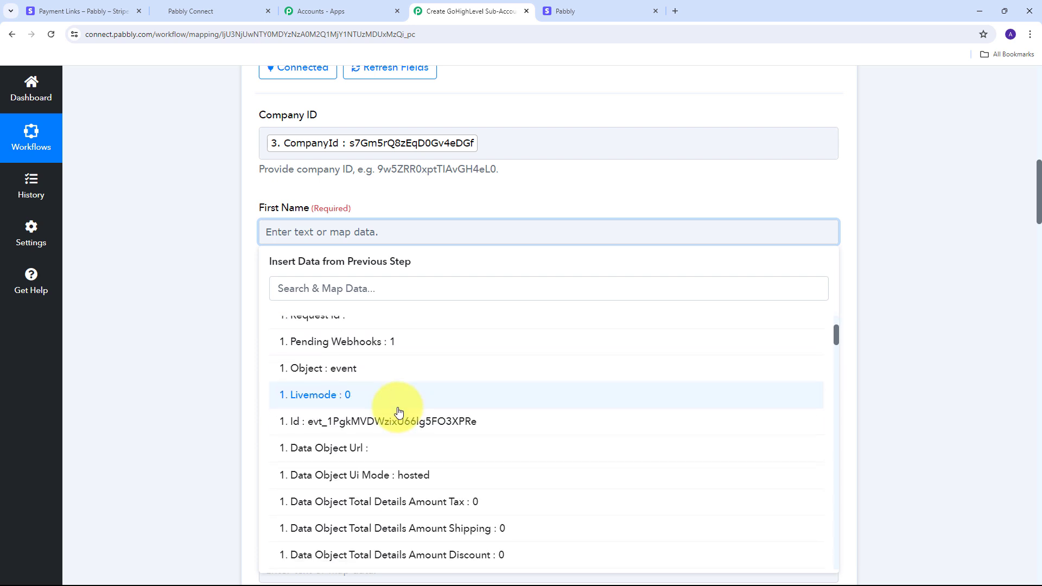
pyautogui.scroll(-10, 406, 410)
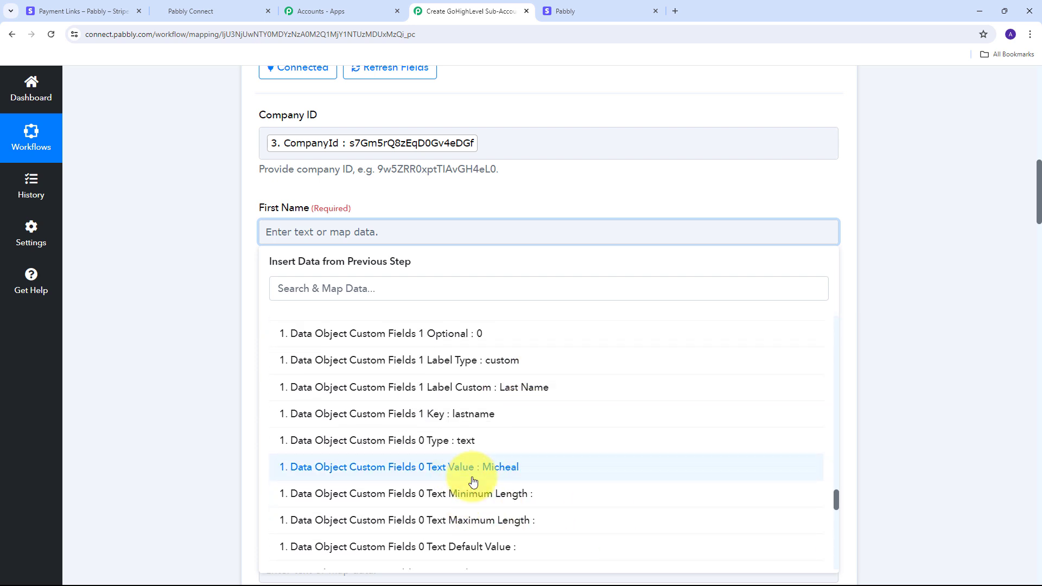
pyautogui.click(509, 469)
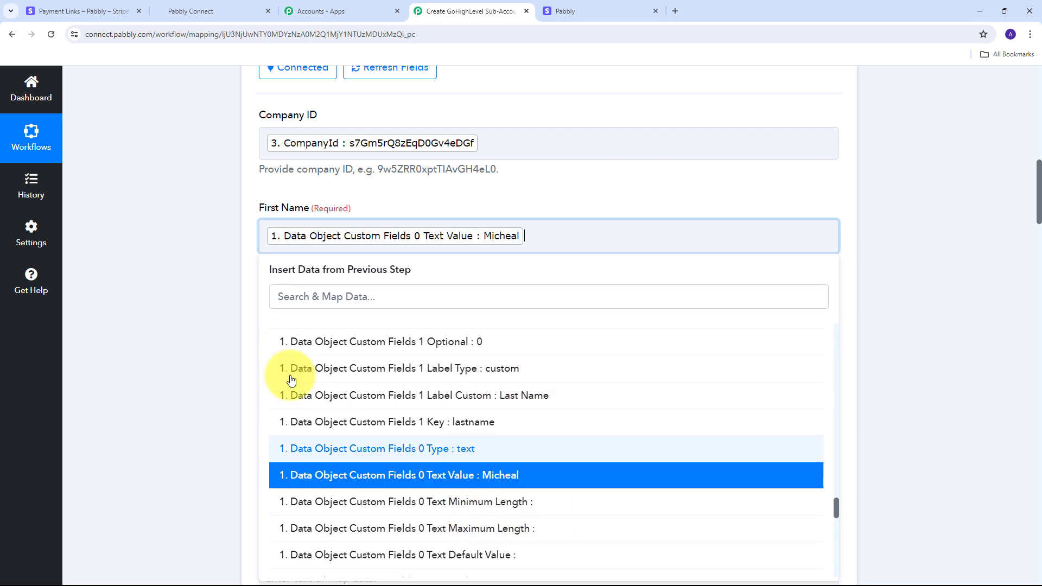
pyautogui.click(233, 302)
pyautogui.scroll(-1, 317, 285)
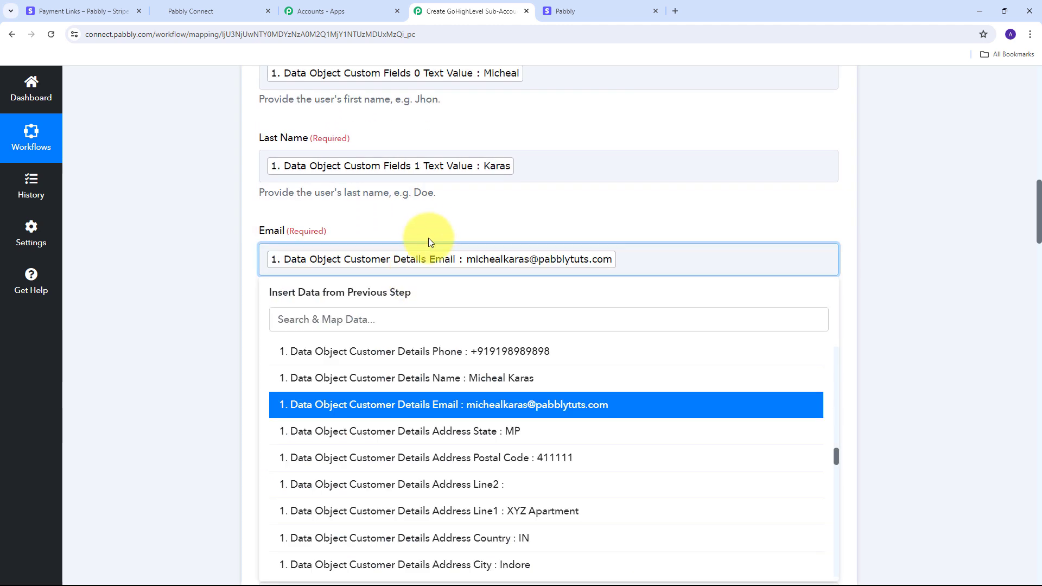
pyautogui.click(467, 339)
pyautogui.scroll(-1, 454, 295)
# Set Password to the checkout first name plus a suffix, and map the customer's phone into Phone
pyautogui.click(286, 295)
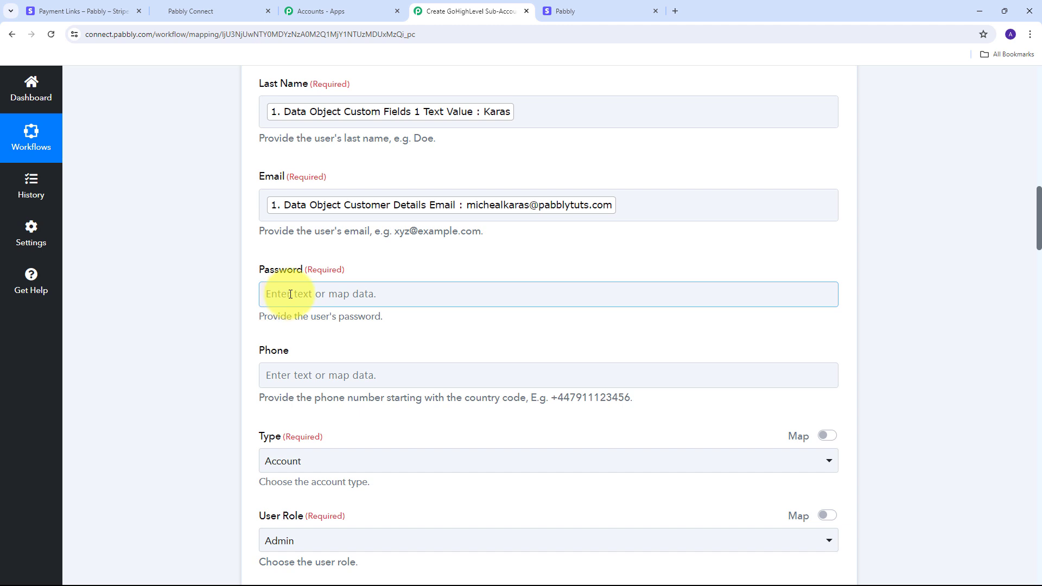
pyautogui.click(294, 293)
pyautogui.scroll(-2, 455, 426)
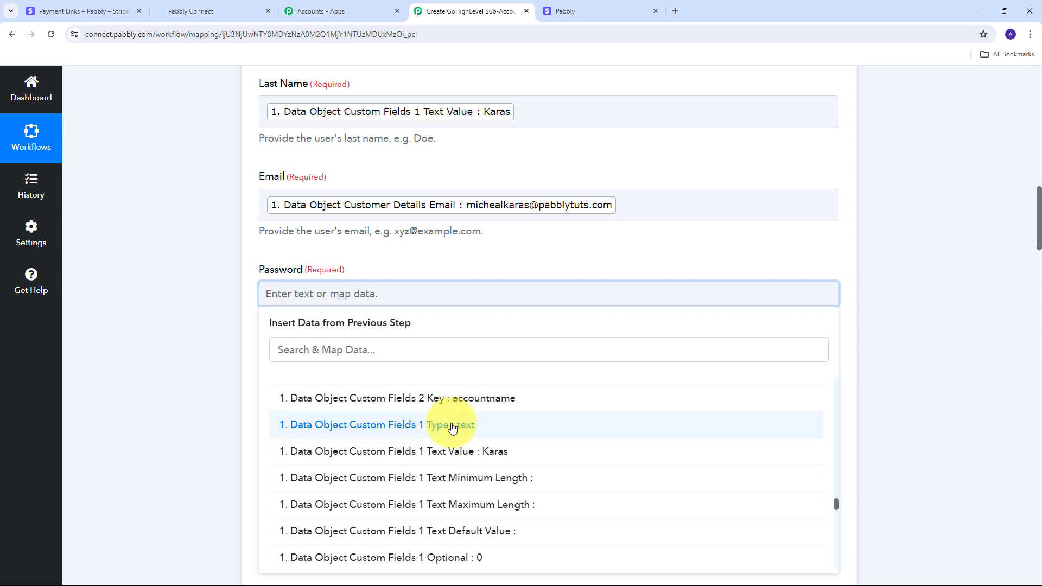
pyautogui.scroll(4, 454, 426)
pyautogui.scroll(-4, 453, 429)
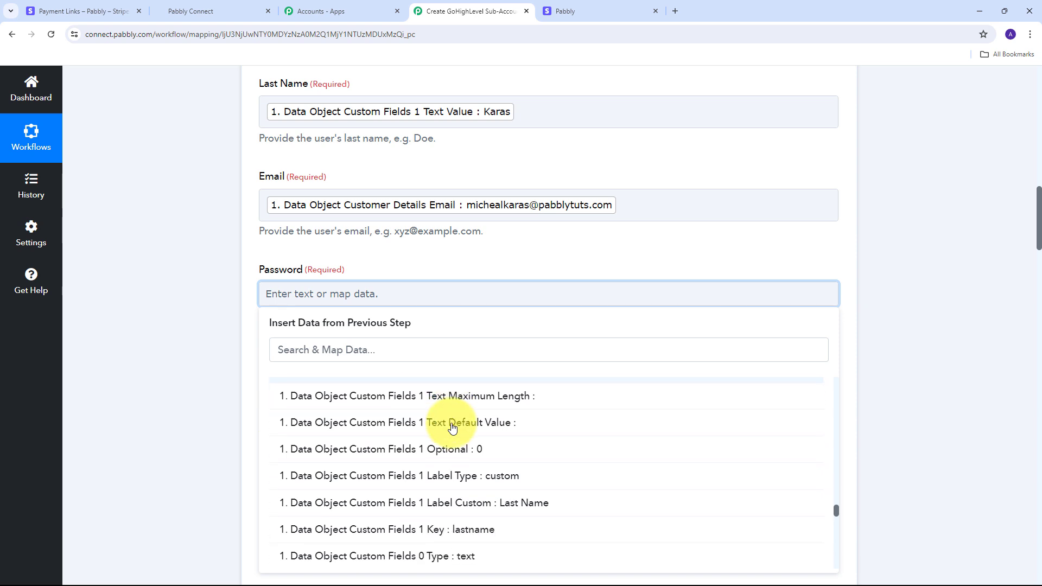
pyautogui.click(499, 526)
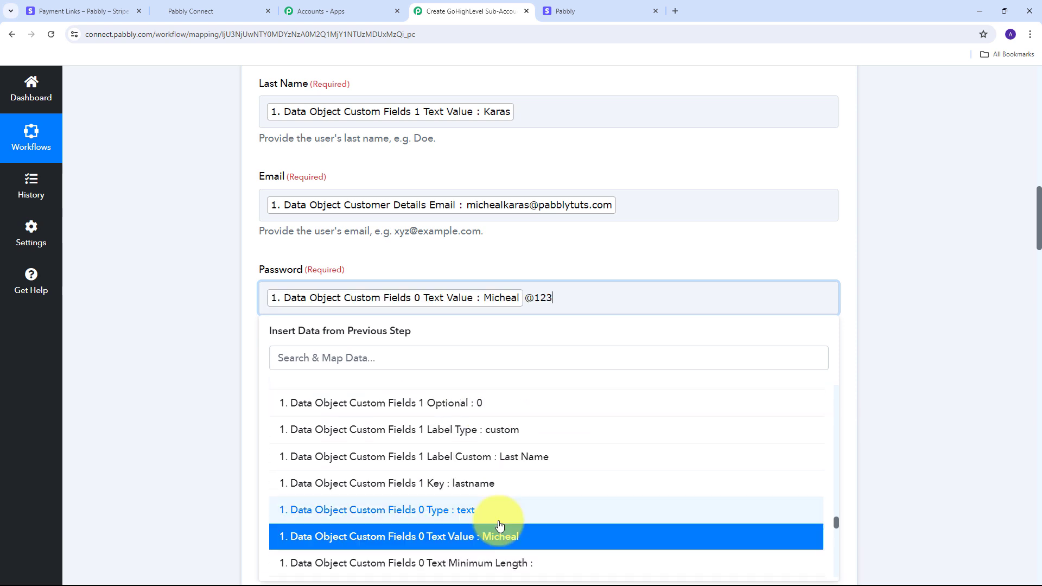
pyautogui.click(213, 338)
pyautogui.scroll(-2, 217, 336)
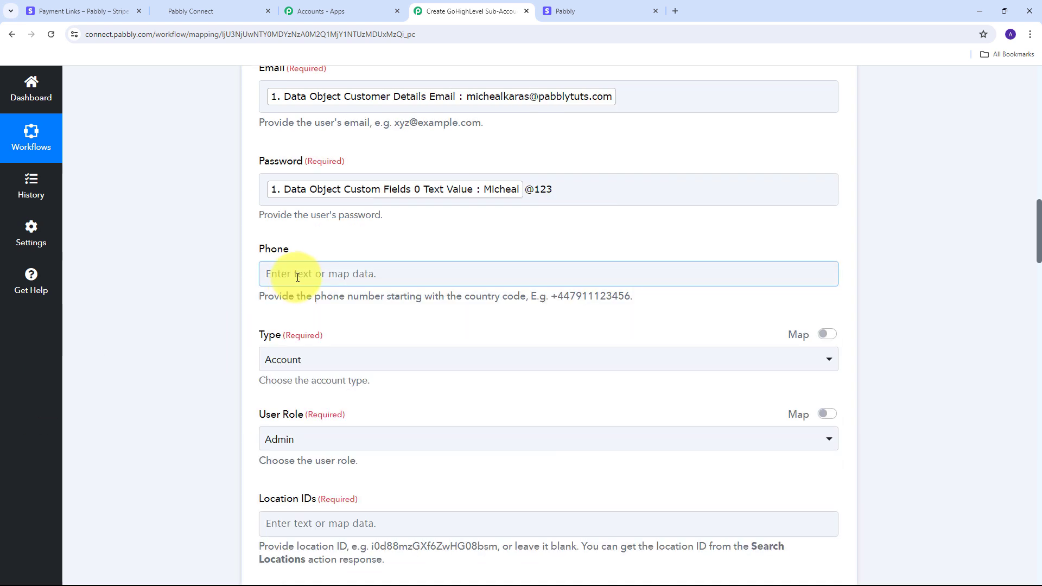
pyautogui.click(332, 273)
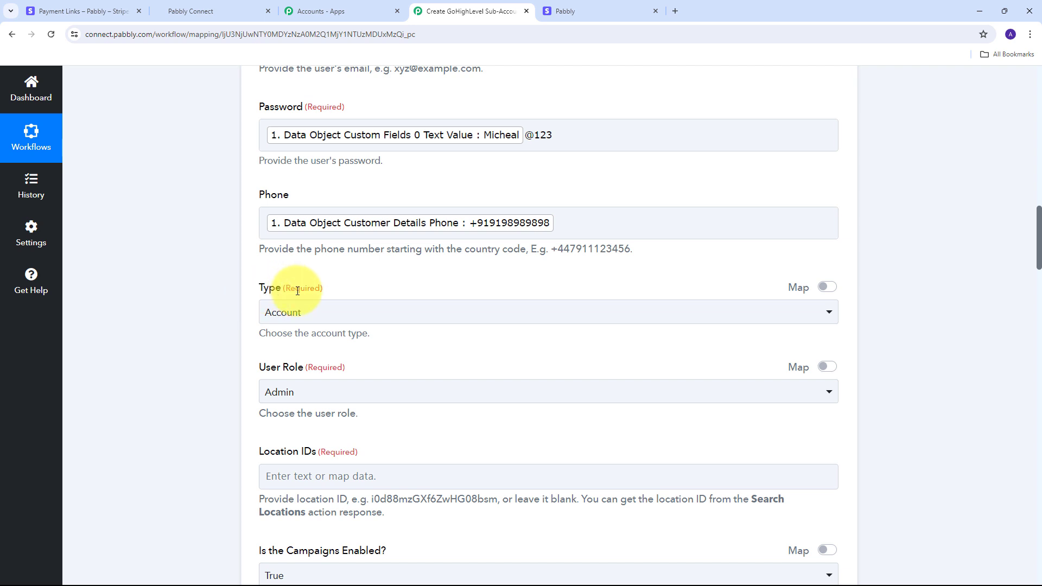
# Set the user Type to Account and the User Role to User
pyautogui.click(633, 313)
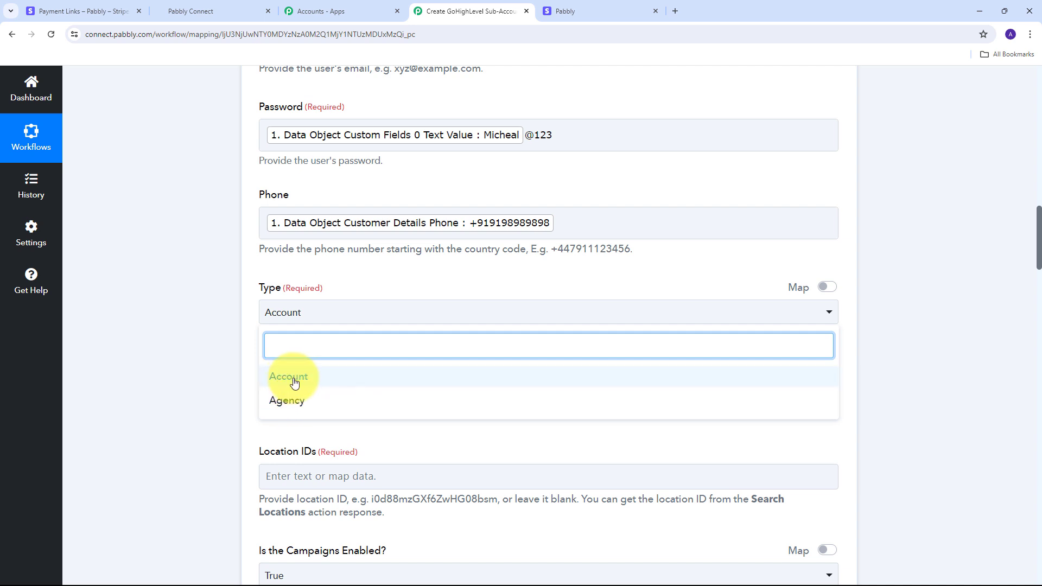
pyautogui.click(294, 382)
pyautogui.scroll(-2, 402, 369)
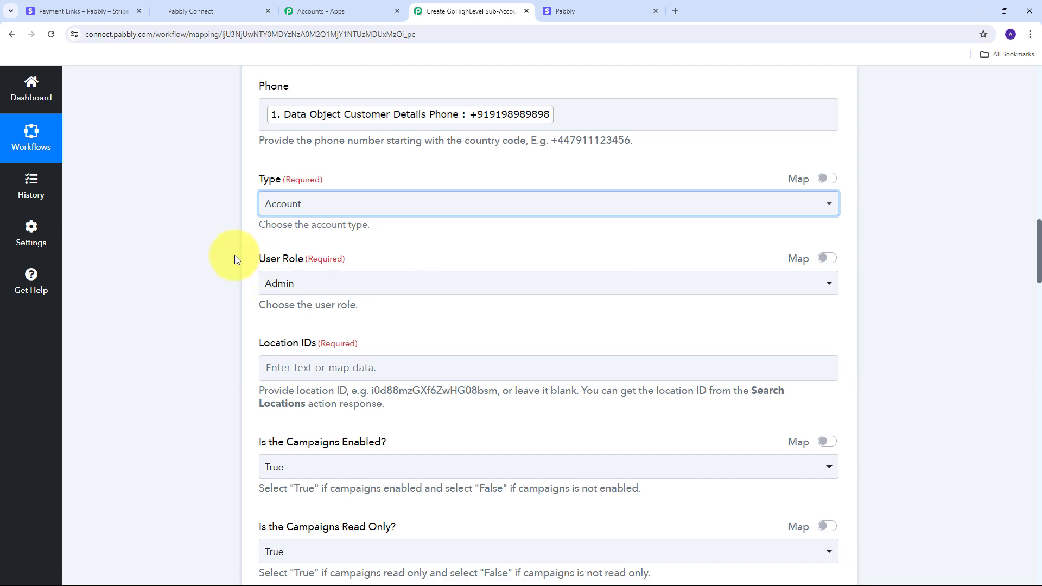
pyautogui.click(575, 285)
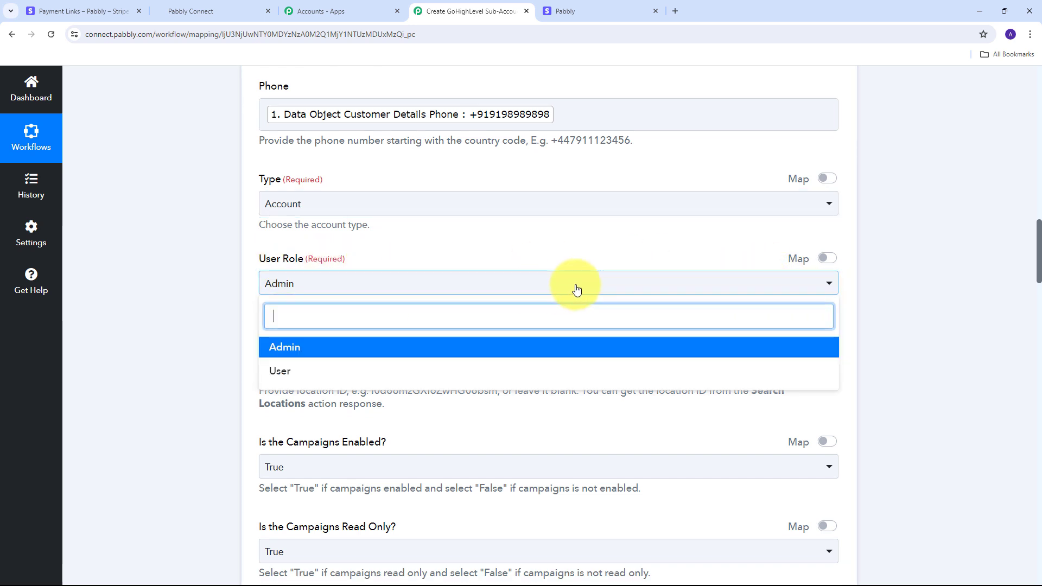
pyautogui.click(284, 373)
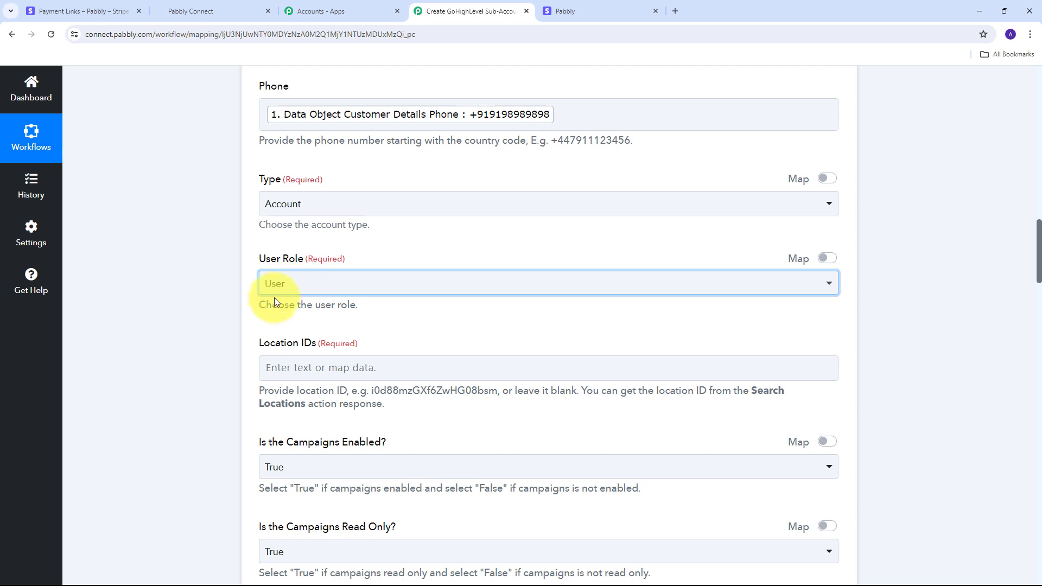
pyautogui.scroll(-2, 372, 304)
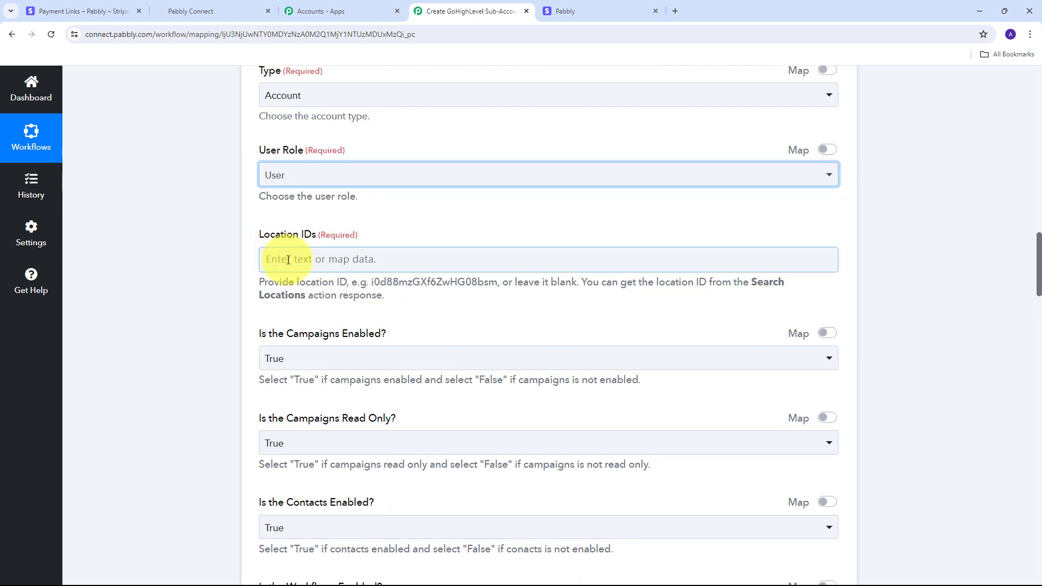
pyautogui.click(271, 253)
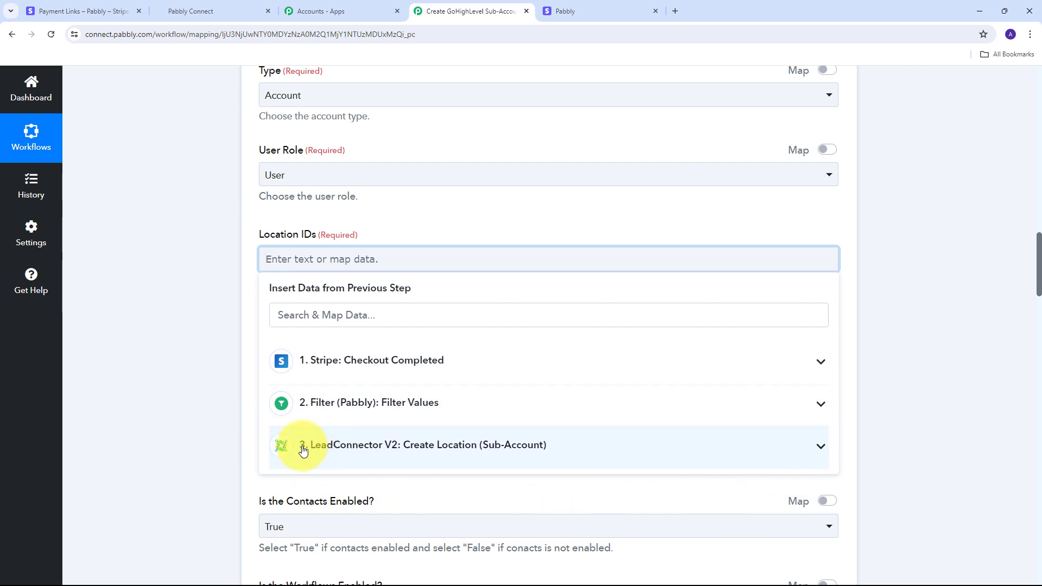
pyautogui.click(507, 446)
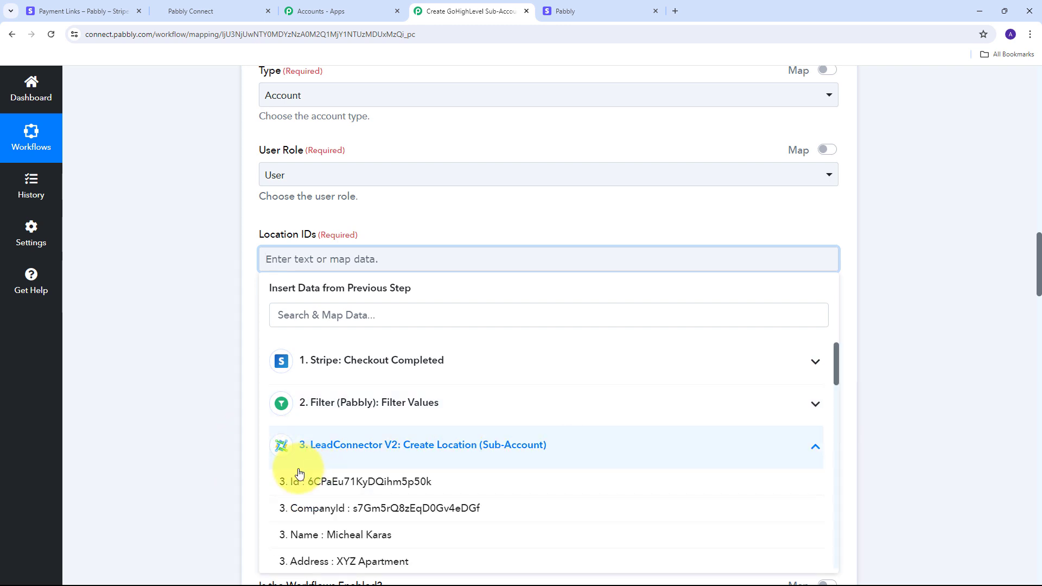
pyautogui.click(383, 487)
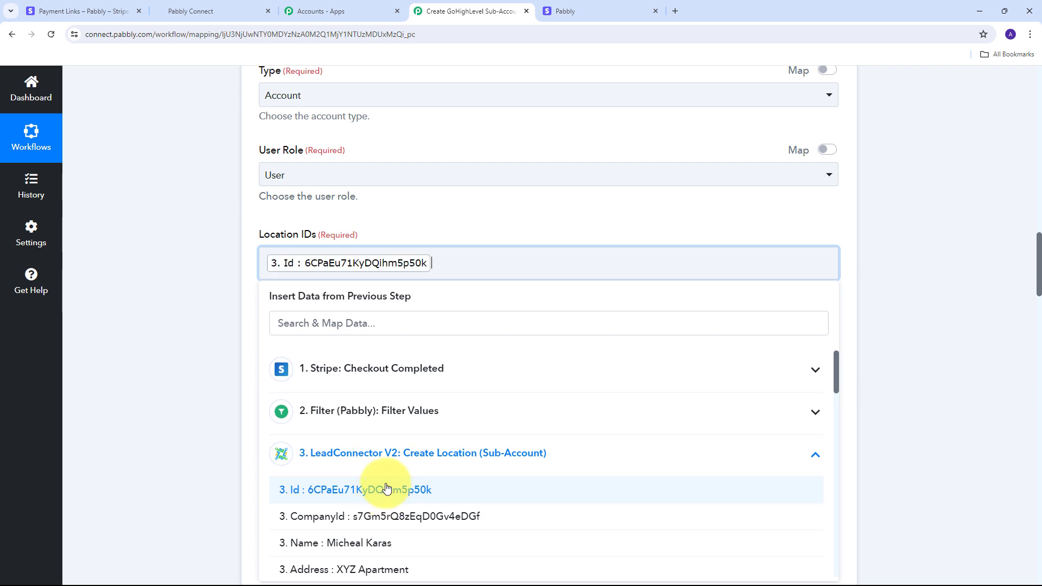
pyautogui.click(541, 242)
pyautogui.scroll(-8, 545, 241)
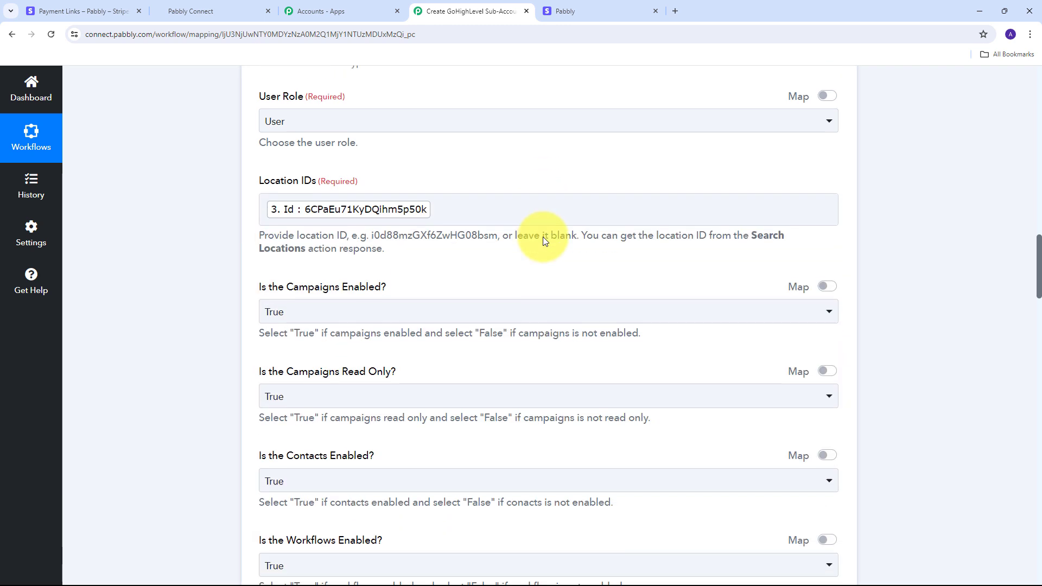
pyautogui.scroll(5, 543, 236)
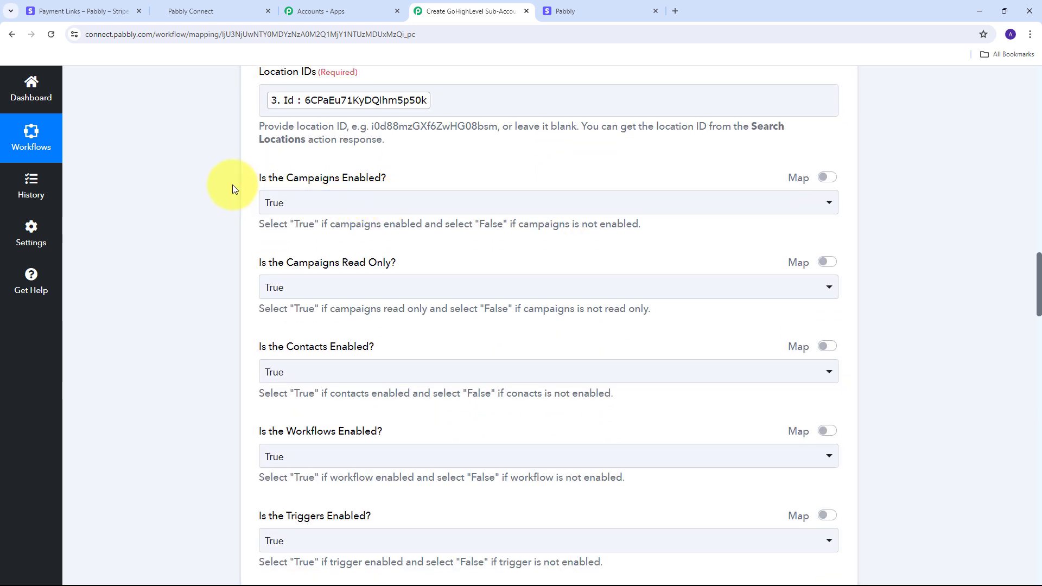
pyautogui.scroll(1, 396, 214)
pyautogui.scroll(-2, 412, 167)
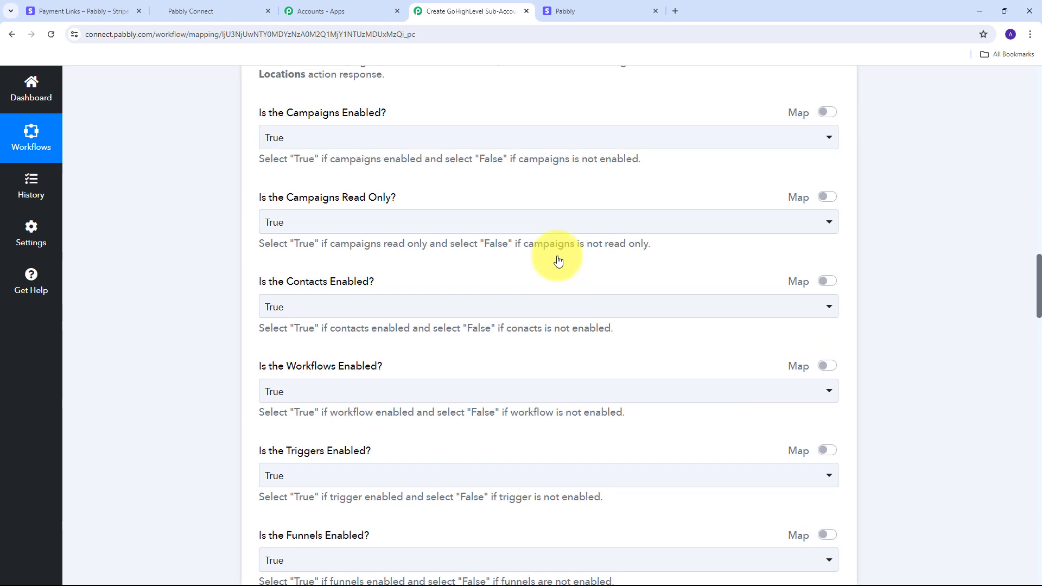
pyautogui.scroll(-7, 557, 261)
pyautogui.scroll(4, 550, 318)
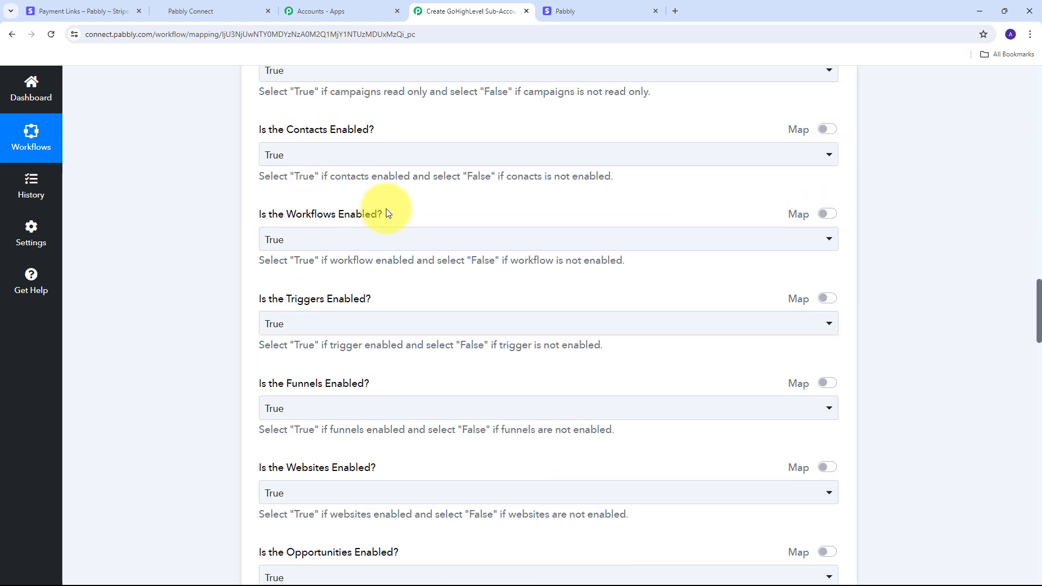
pyautogui.scroll(2, 380, 213)
pyautogui.scroll(1, 320, 165)
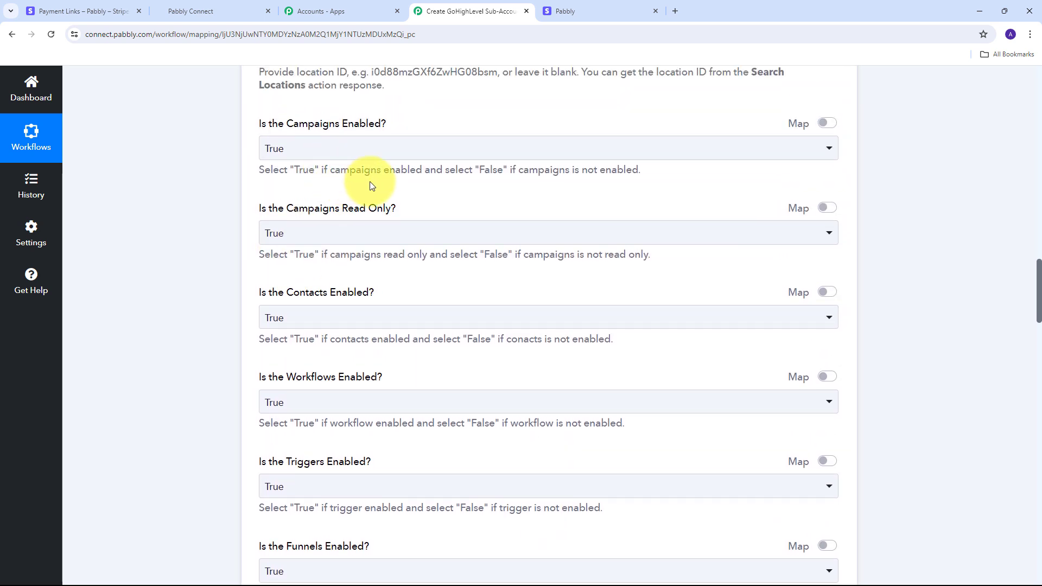
pyautogui.scroll(-12, 461, 196)
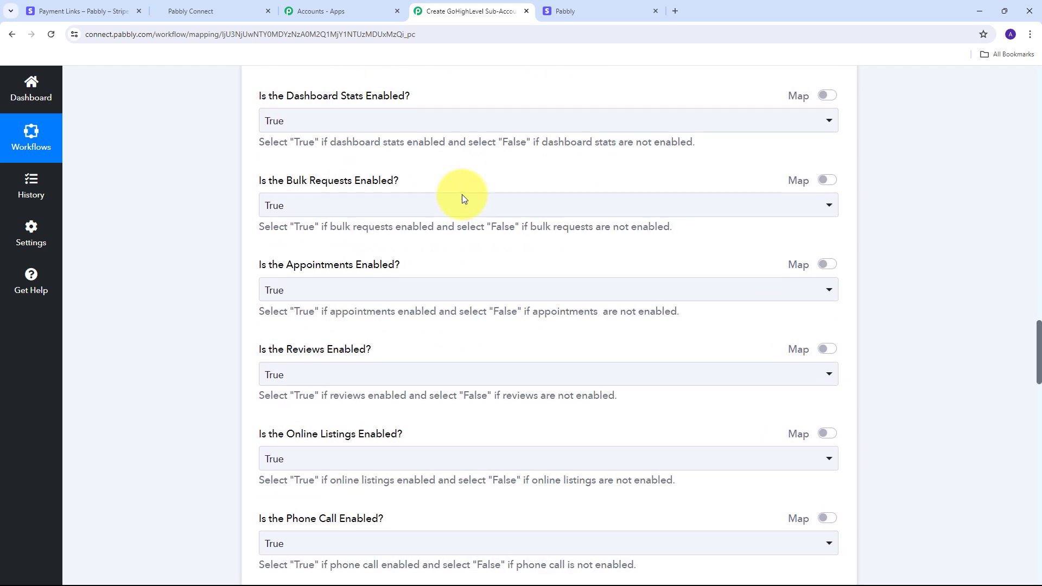
pyautogui.scroll(-20, 461, 195)
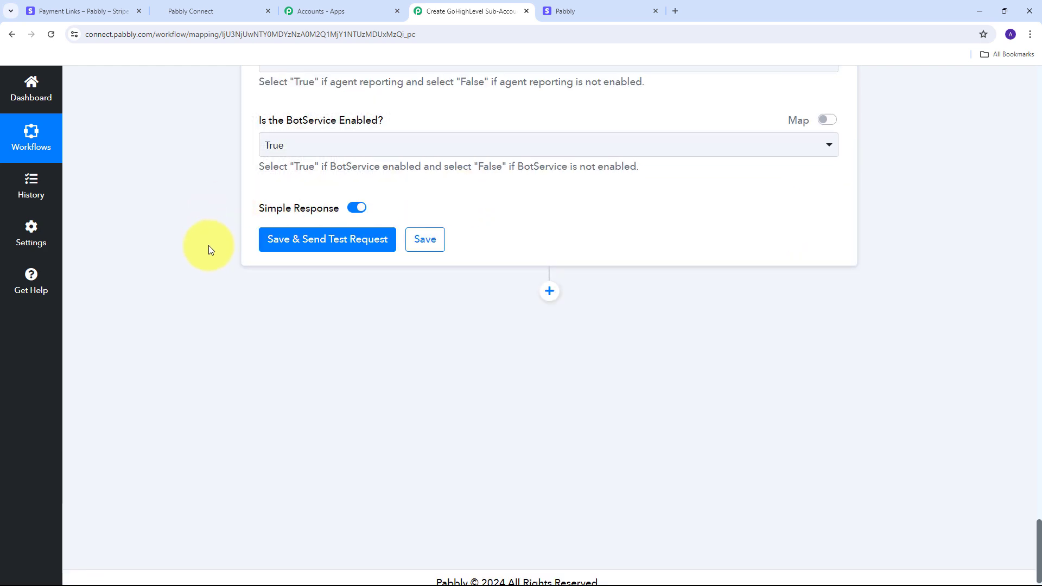
# Save and test the Create User step, review the returned user with permissions 1, then go to GoHighLevel
pyautogui.click(323, 242)
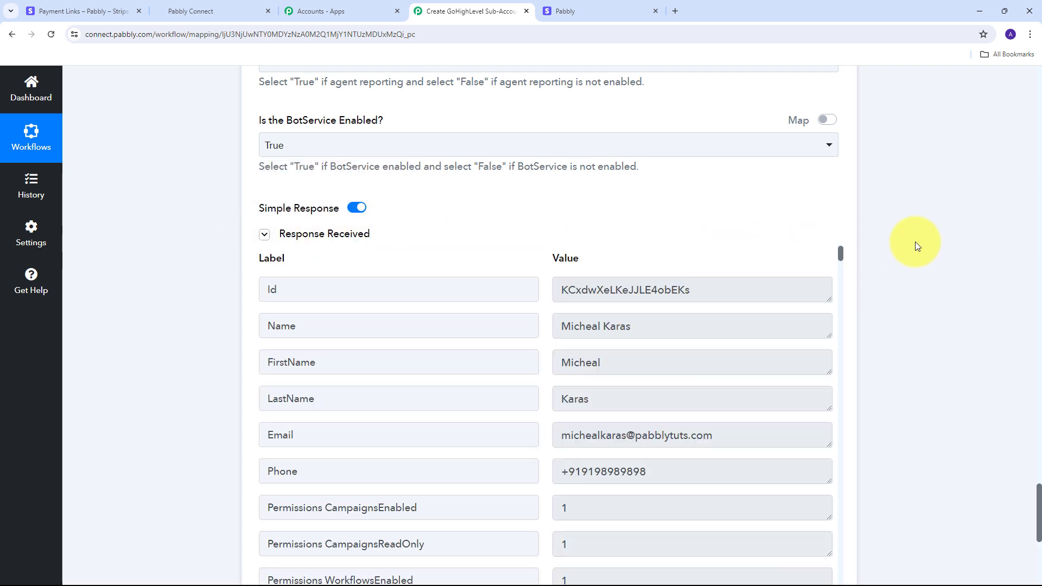
pyautogui.scroll(-1, 935, 249)
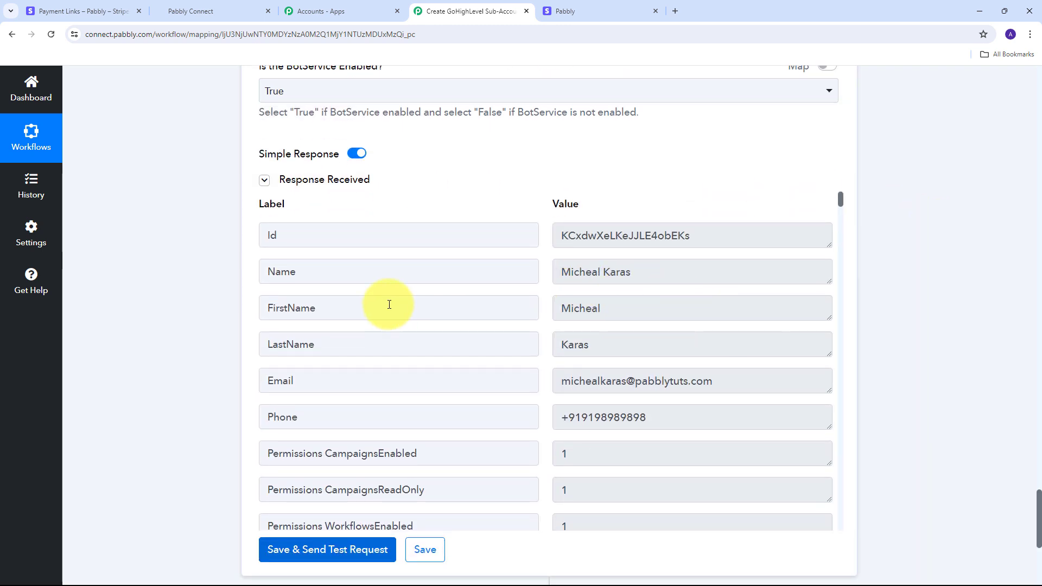
pyautogui.scroll(-3, 512, 279)
pyautogui.scroll(3, 509, 277)
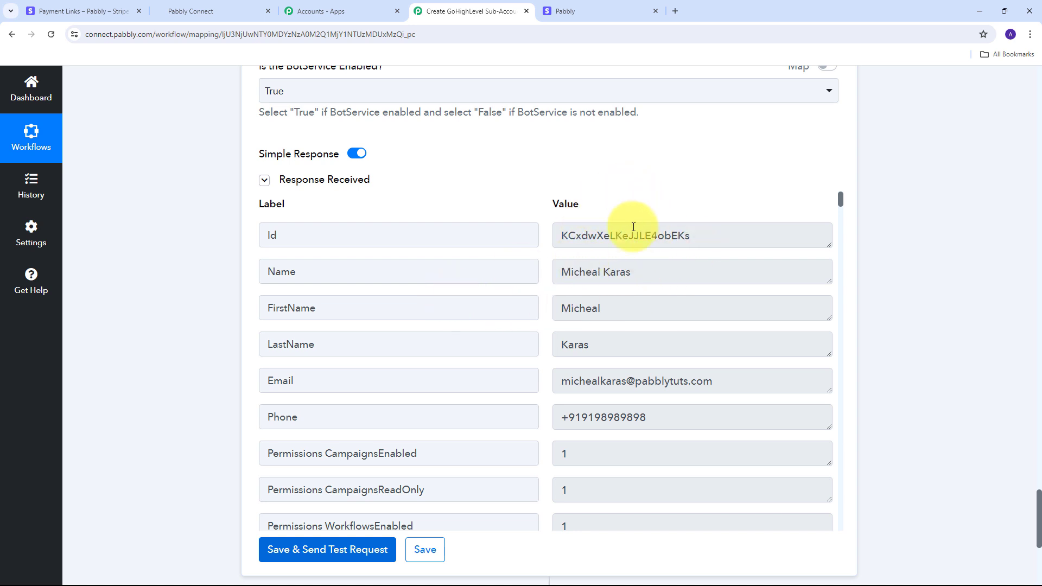
pyautogui.click(209, 4)
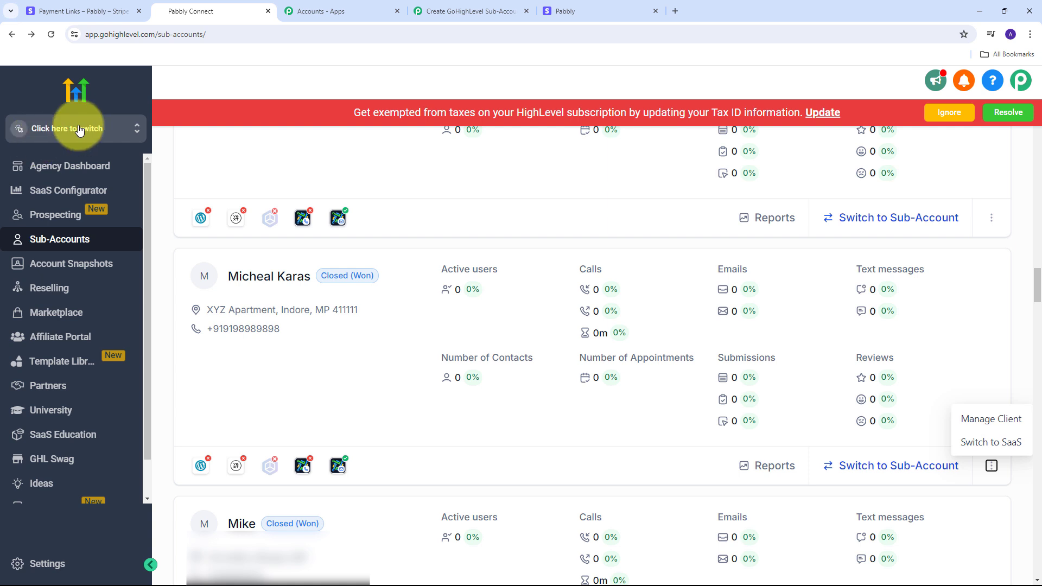
# Switch into the newly created sub-account by searching for it by name
pyautogui.click(115, 131)
pyautogui.click(210, 128)
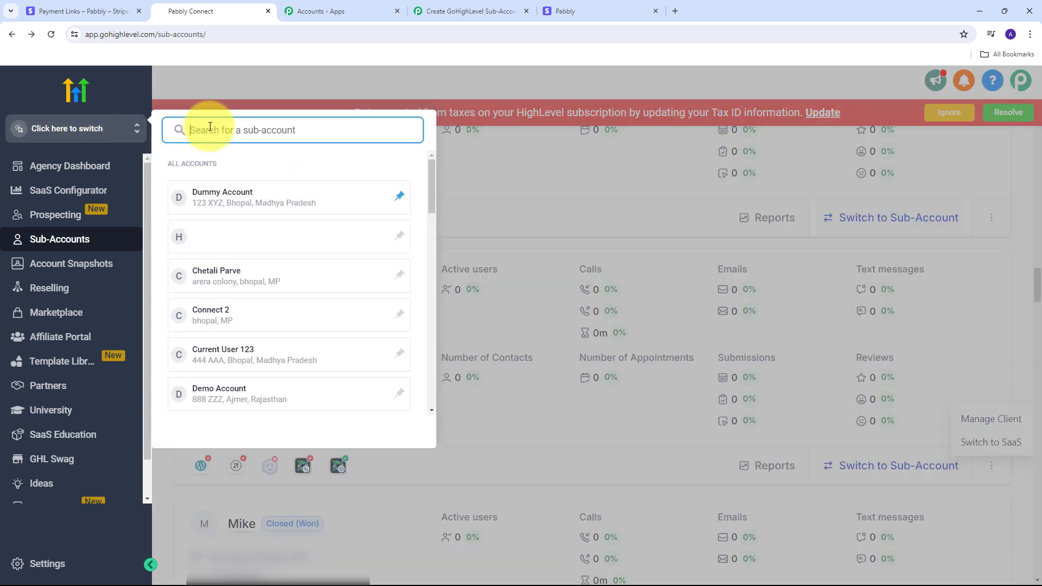
pyautogui.write('micheal')
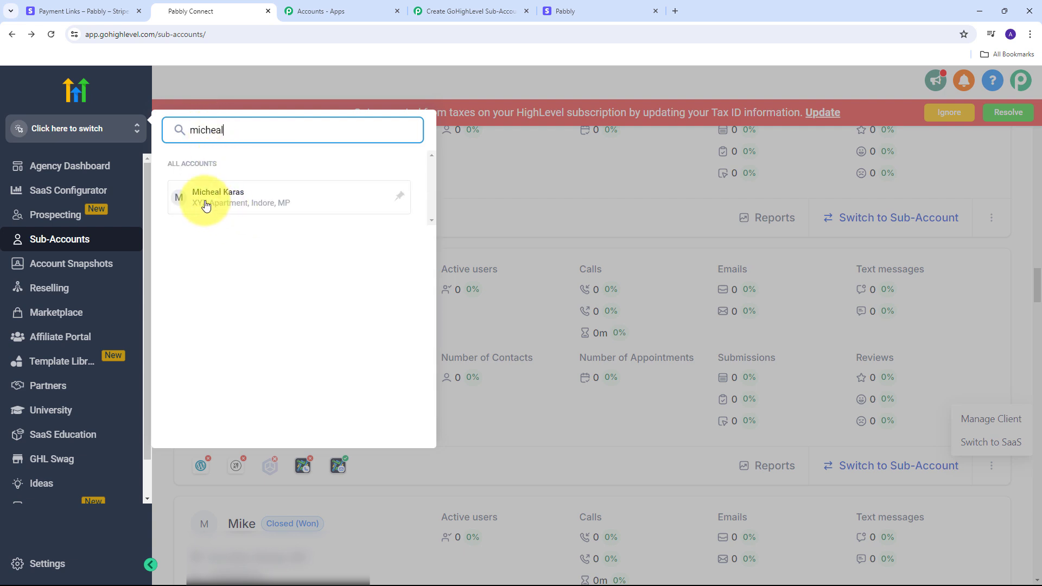
pyautogui.click(242, 201)
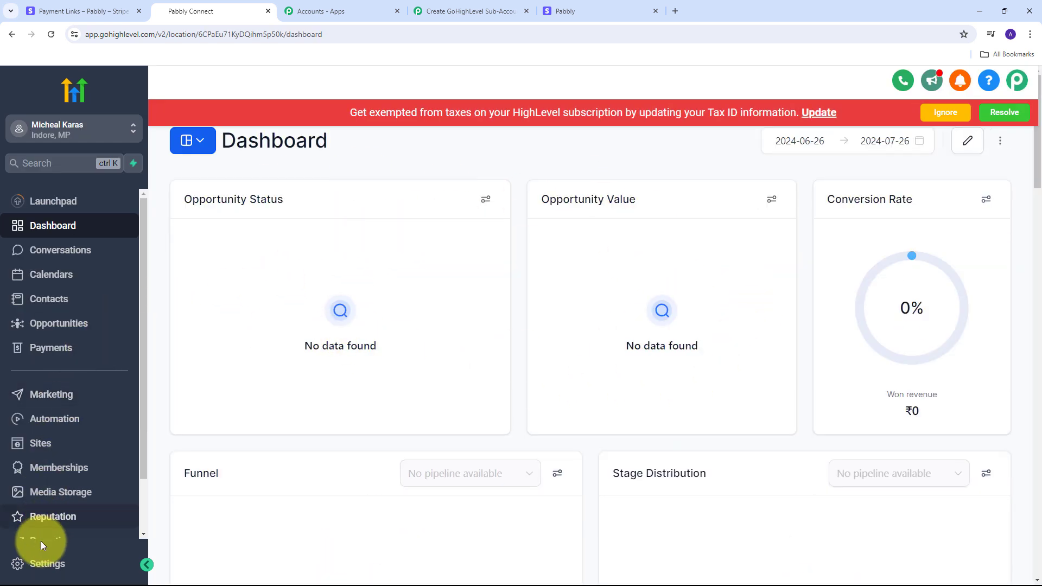
# Check Settings > My Staff for the new user's phone number and ACCOUNT-USER type
pyautogui.click(30, 564)
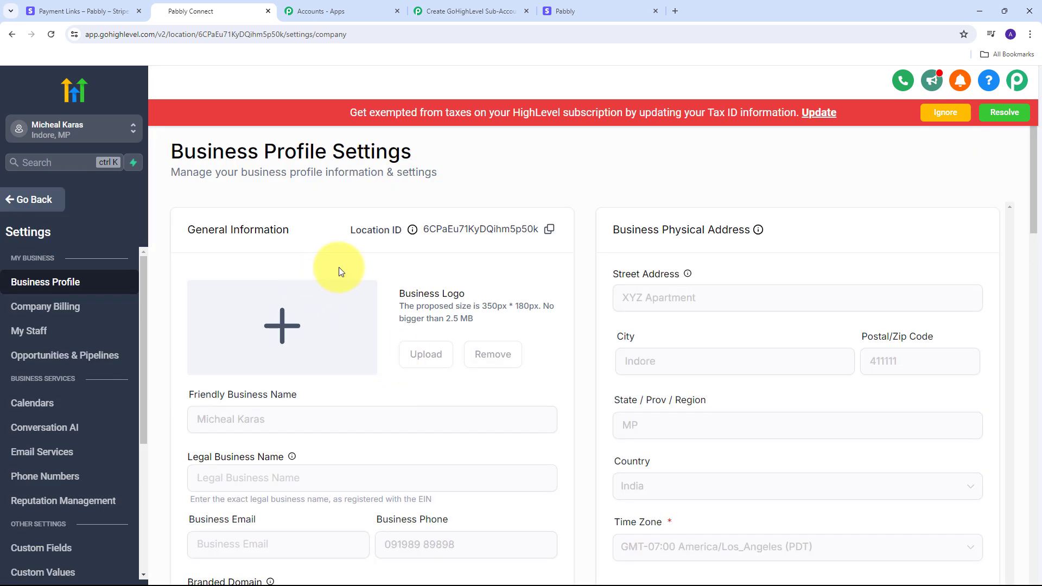
pyautogui.click(32, 334)
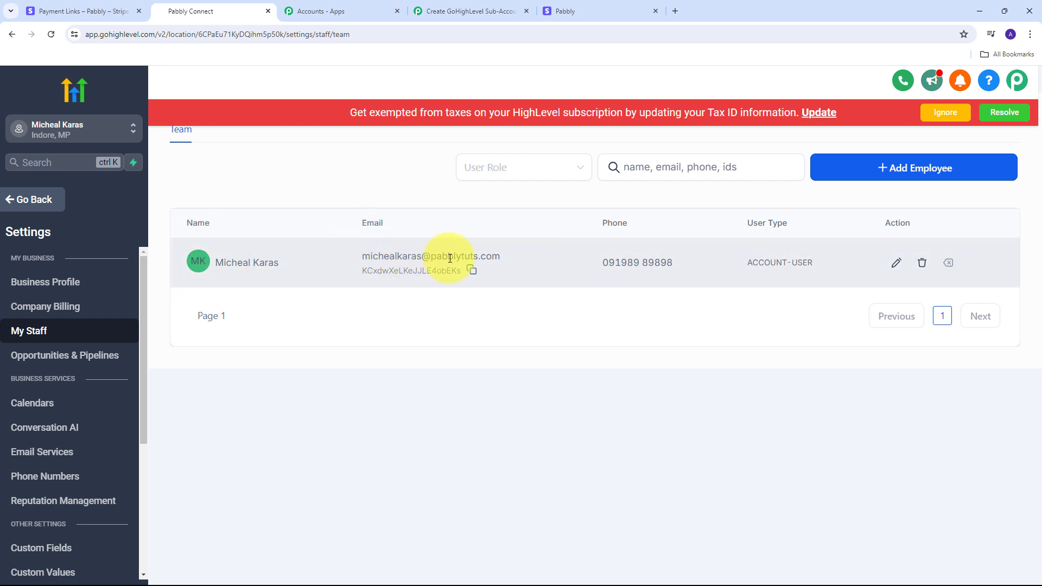
pyautogui.moveTo(598, 266); pyautogui.dragTo(677, 265)
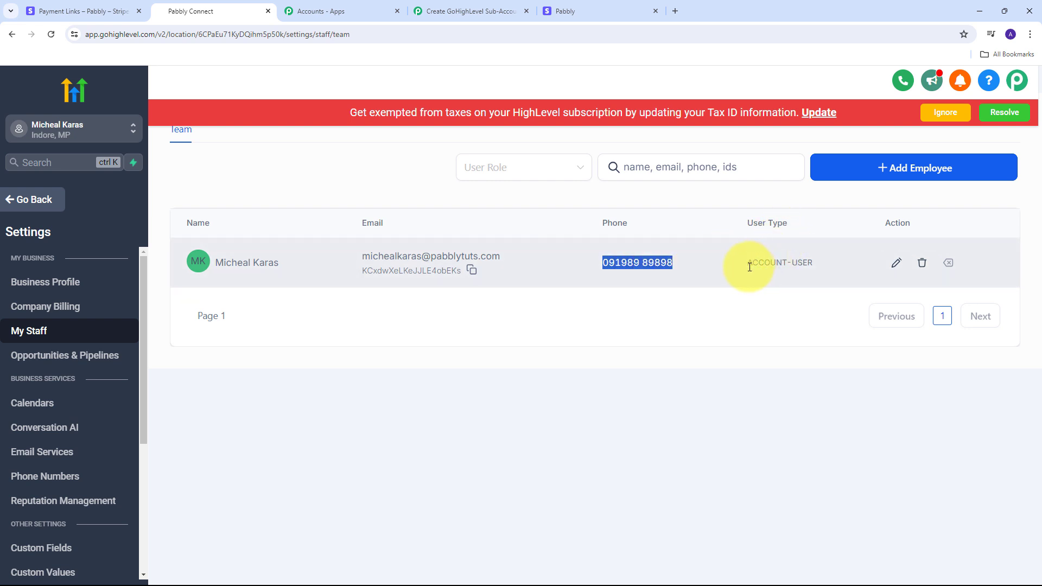
pyautogui.moveTo(748, 263); pyautogui.dragTo(814, 264)
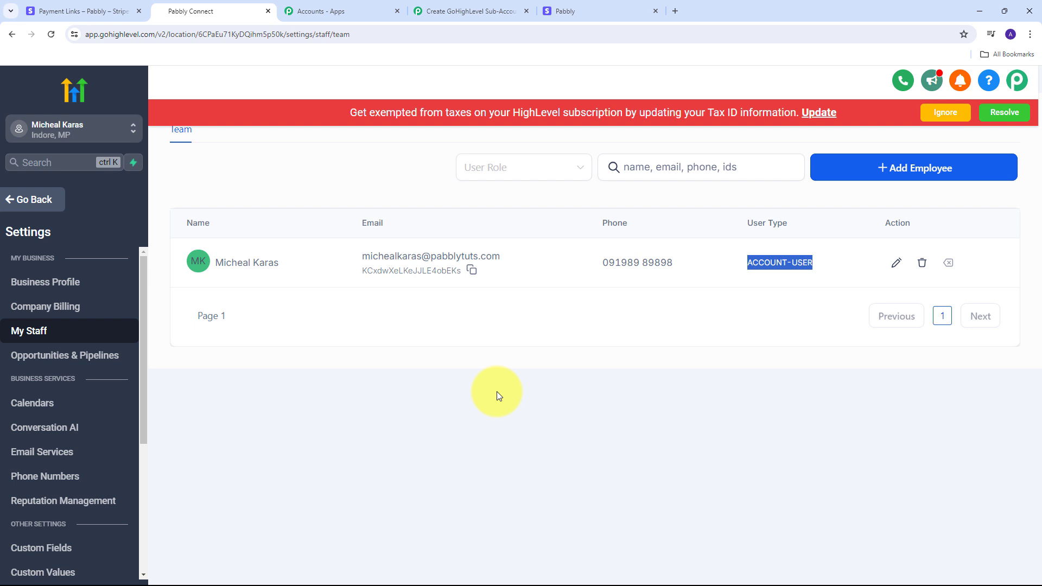
pyautogui.click(60, 11)
# Back in the Pabbly workflow, collapse the tested step 4 Create User settings
pyautogui.click(220, 11)
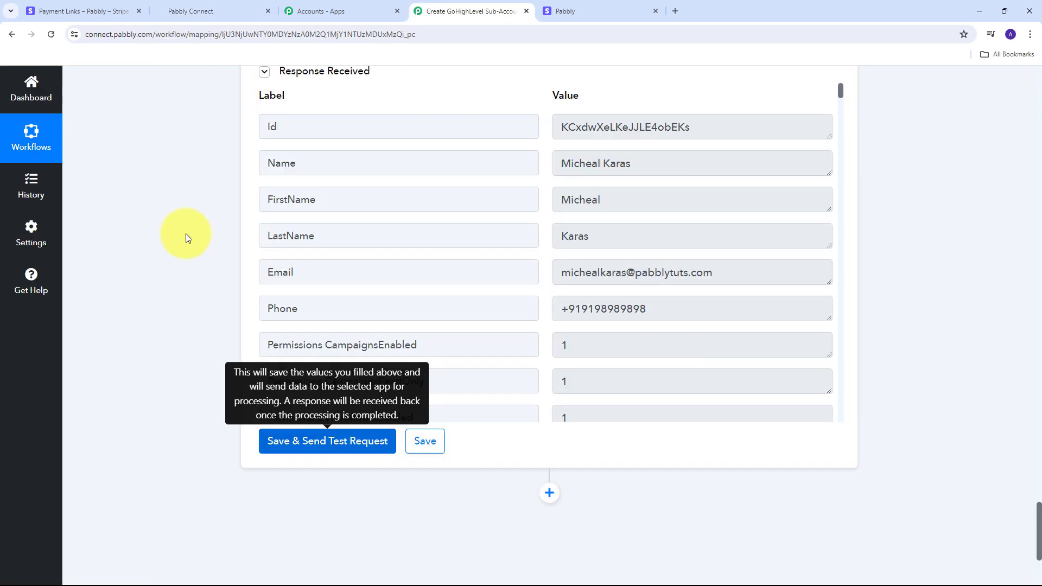
pyautogui.scroll(-2, 186, 233)
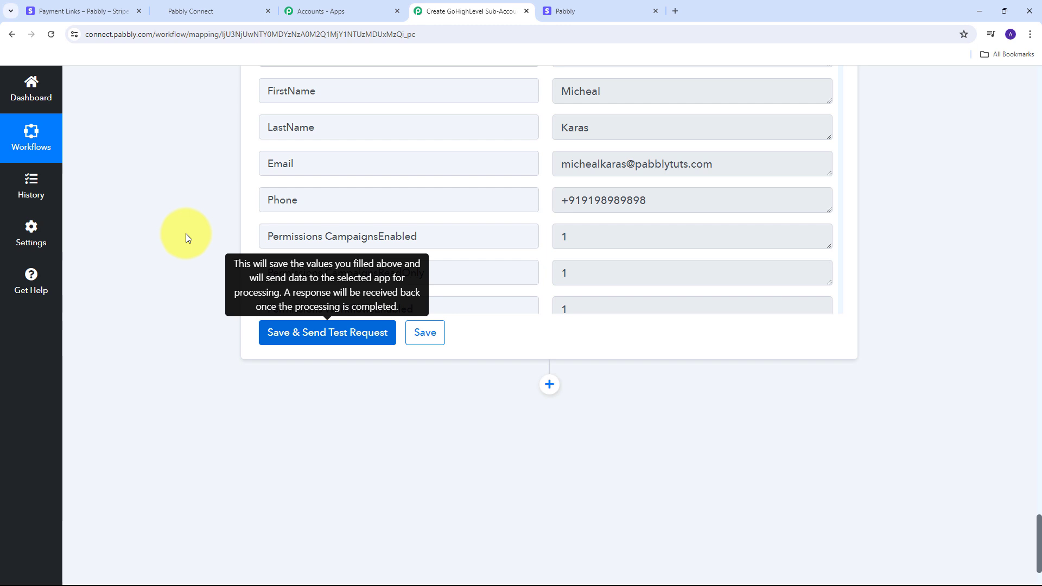
pyautogui.scroll(-2, 558, 284)
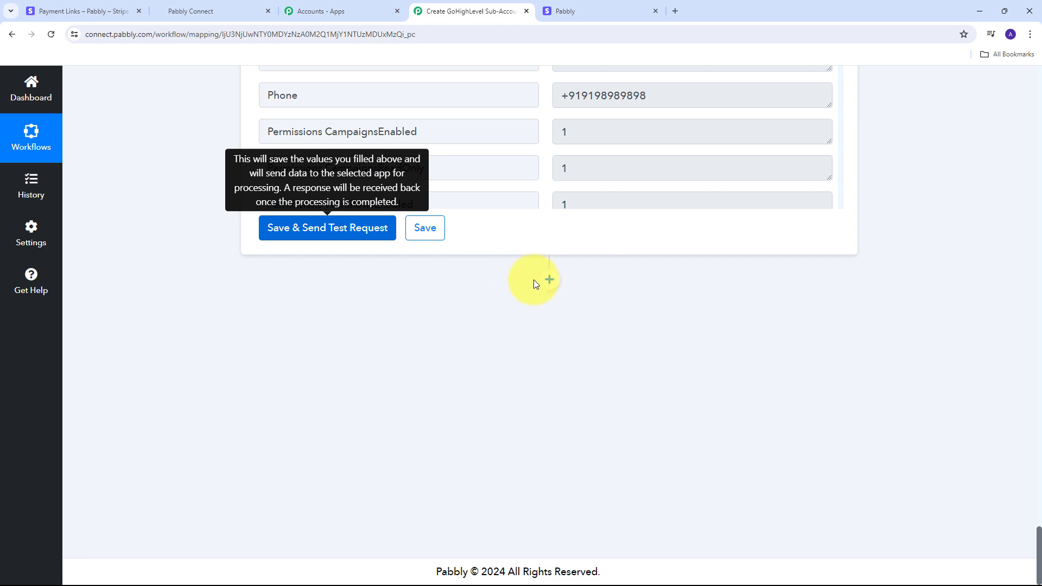
pyautogui.scroll(15, 891, 328)
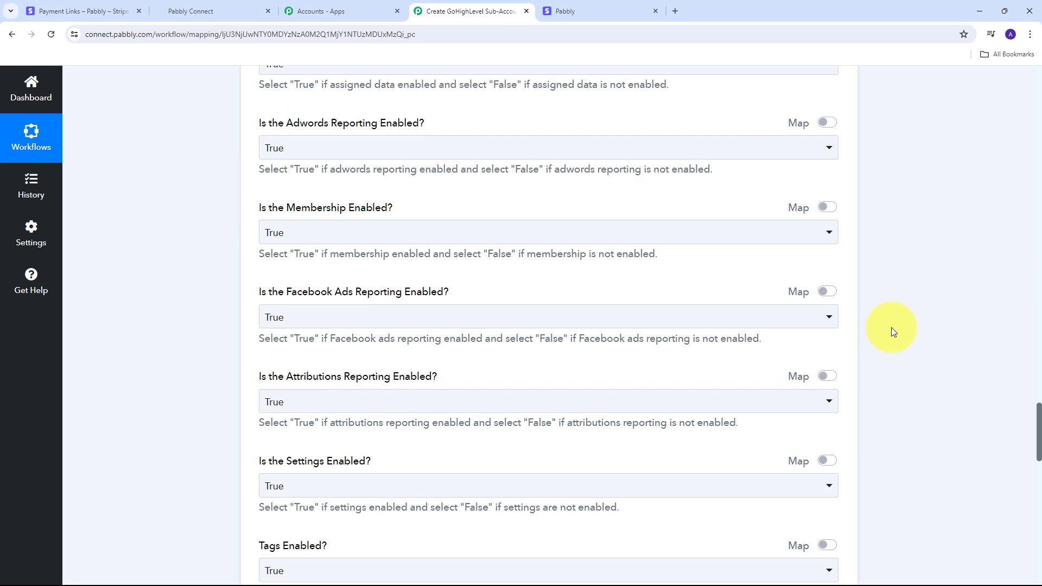
pyautogui.scroll(15, 890, 331)
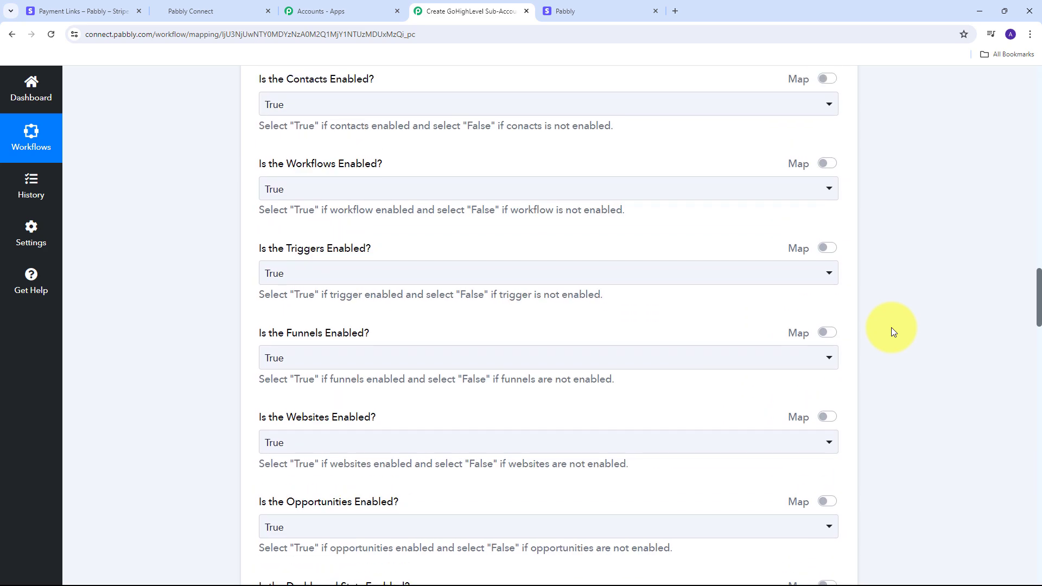
pyautogui.click(835, 331)
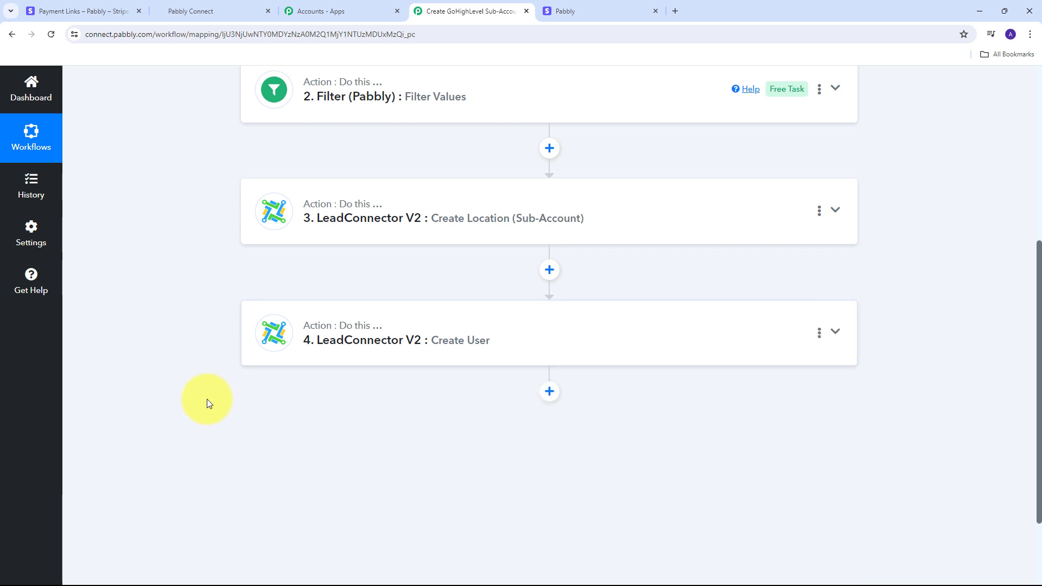
pyautogui.scroll(3, 207, 399)
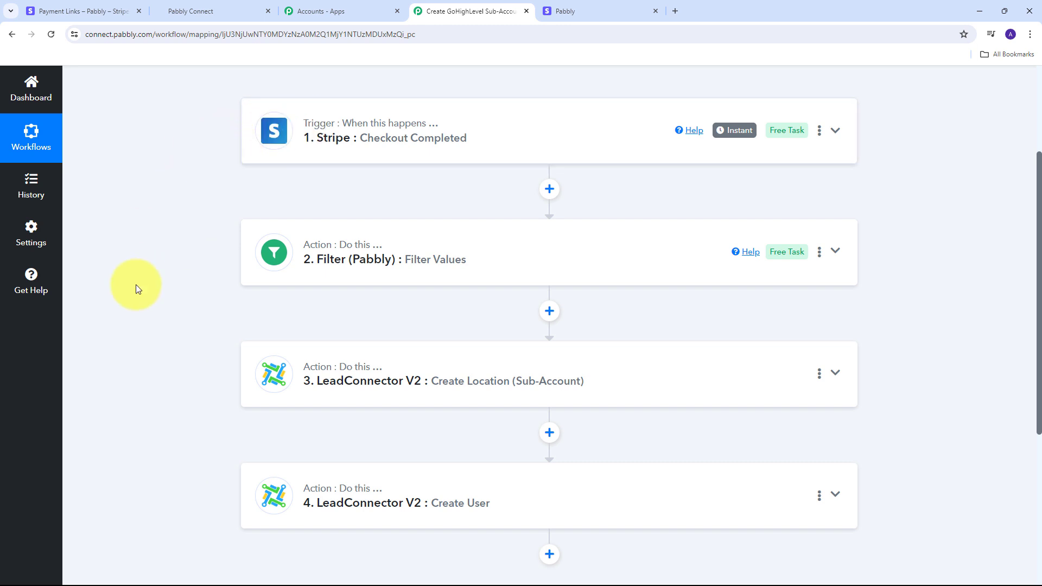
pyautogui.scroll(3, 304, 333)
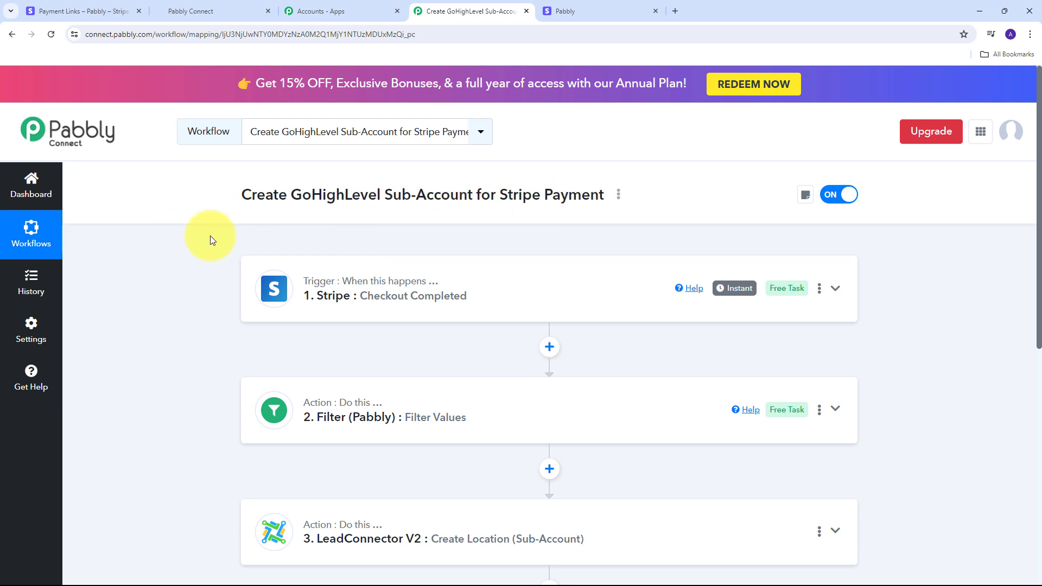
pyautogui.scroll(-1, 210, 236)
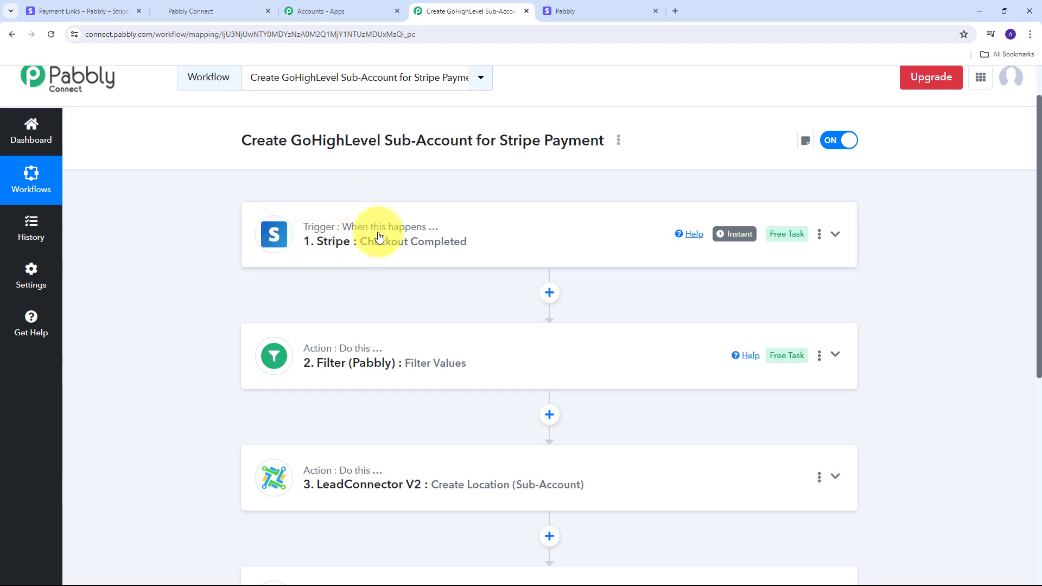
pyautogui.scroll(-2, 228, 223)
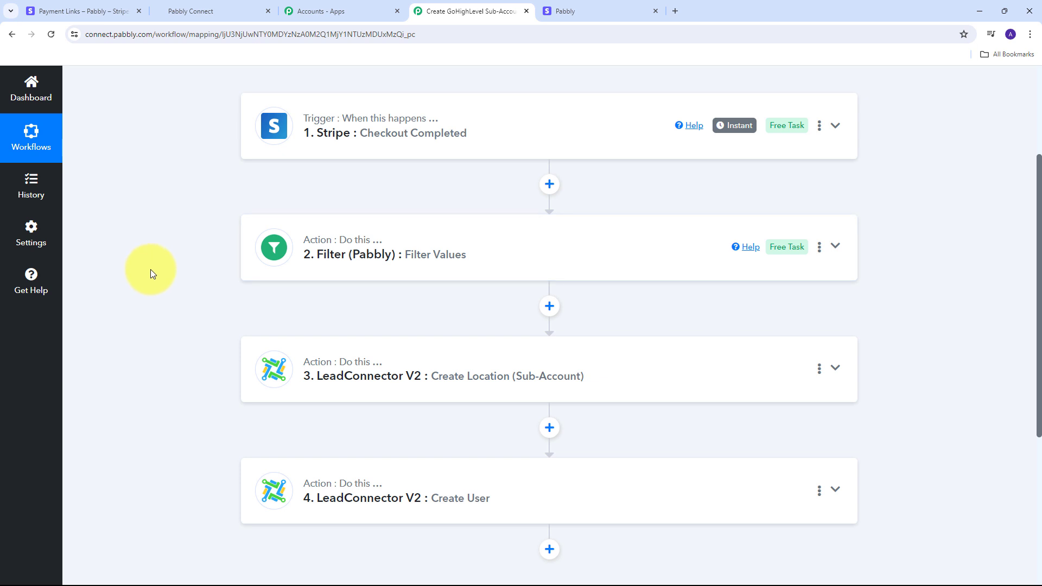
pyautogui.scroll(-1, 151, 269)
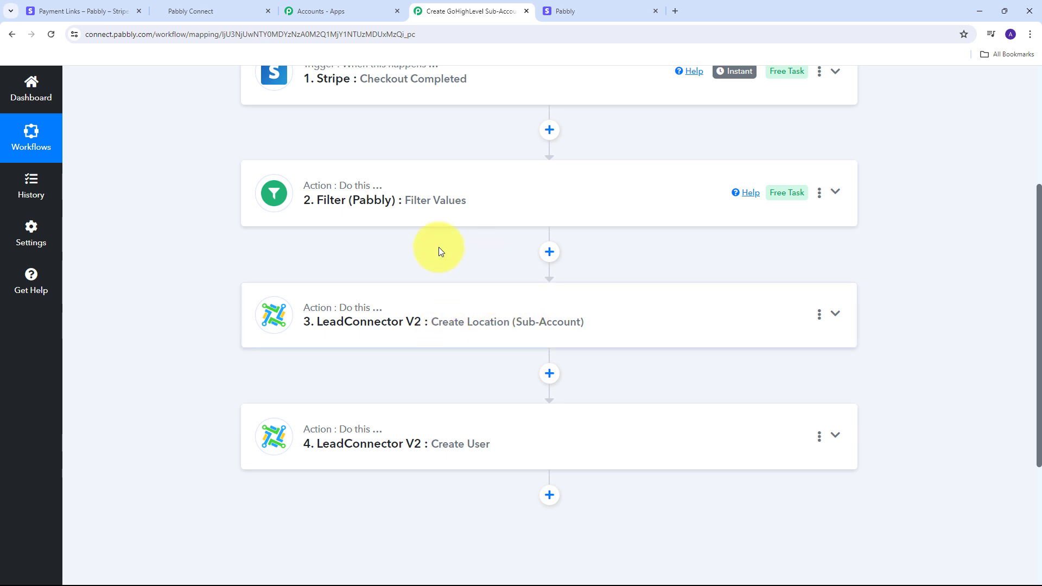
pyautogui.scroll(-2, 220, 285)
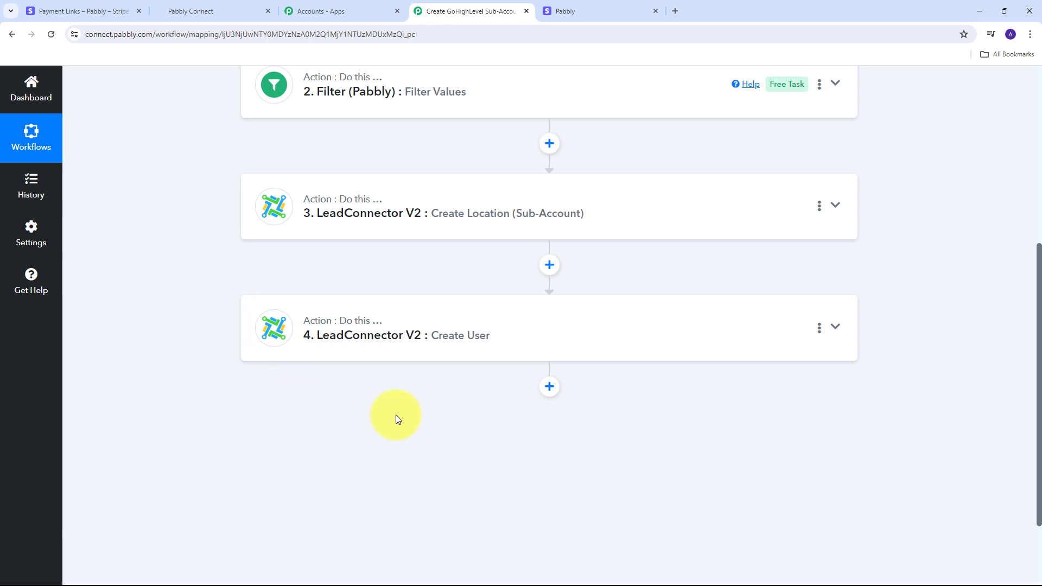
pyautogui.scroll(5, 396, 415)
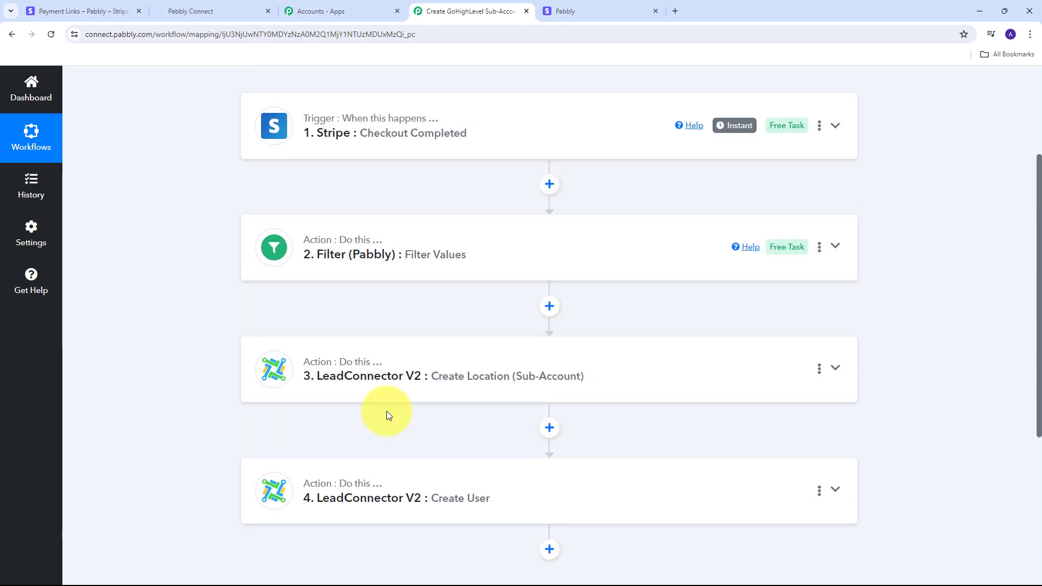